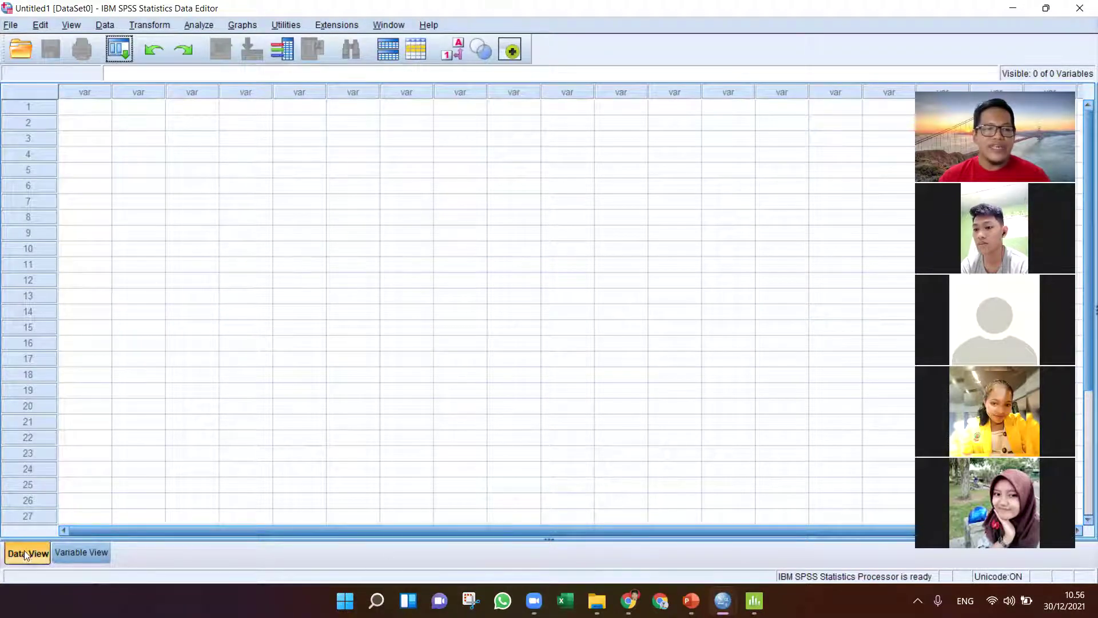
# Look at the empty Variable View and Data View, switch to Minitab to compare its worksheet layout, and return to SPSS.
pyautogui.click(83, 552)
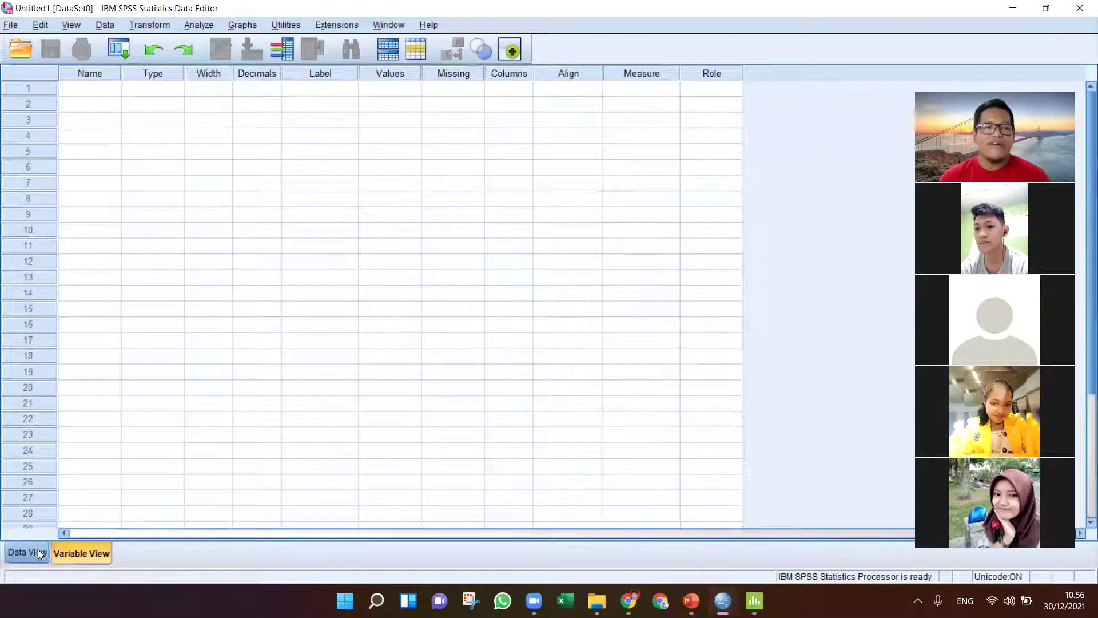
pyautogui.click(45, 552)
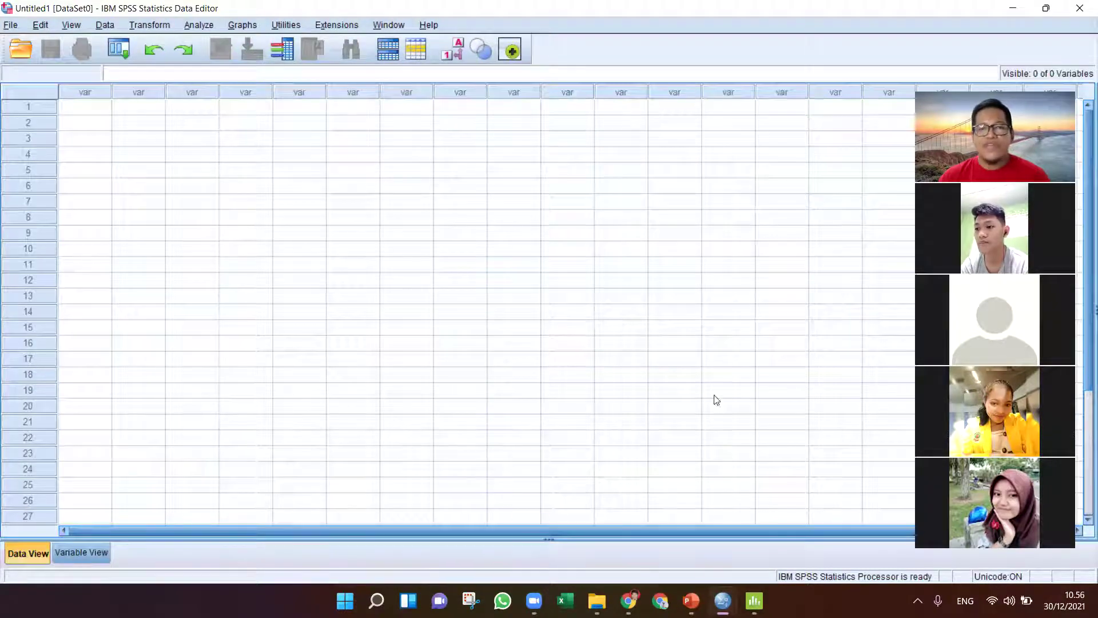
pyautogui.click(755, 601)
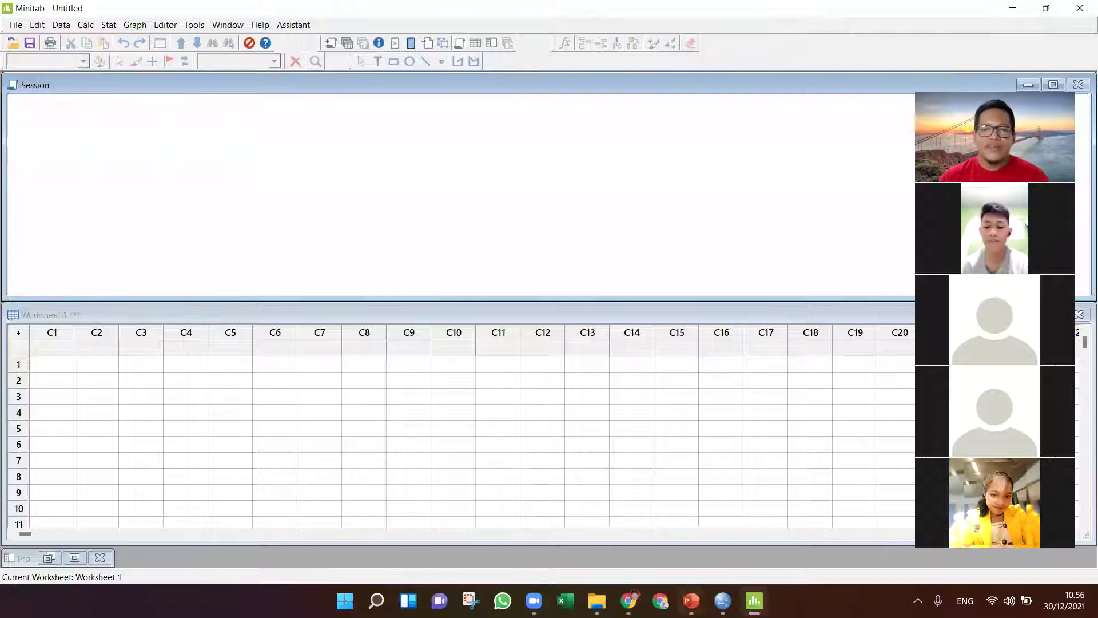
pyautogui.click(723, 600)
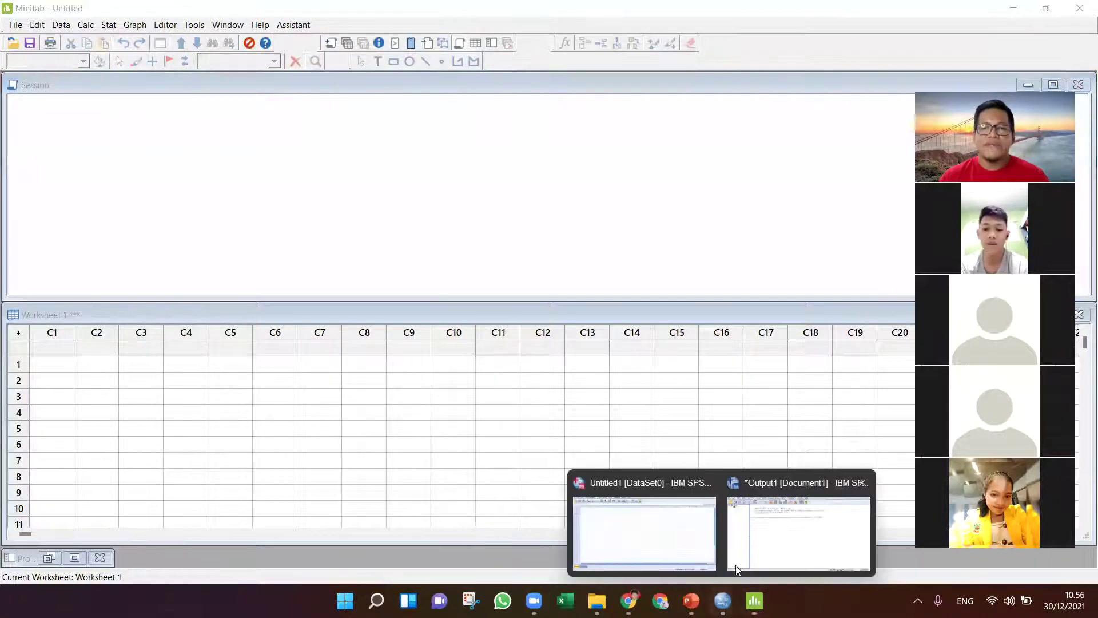
pyautogui.click(654, 547)
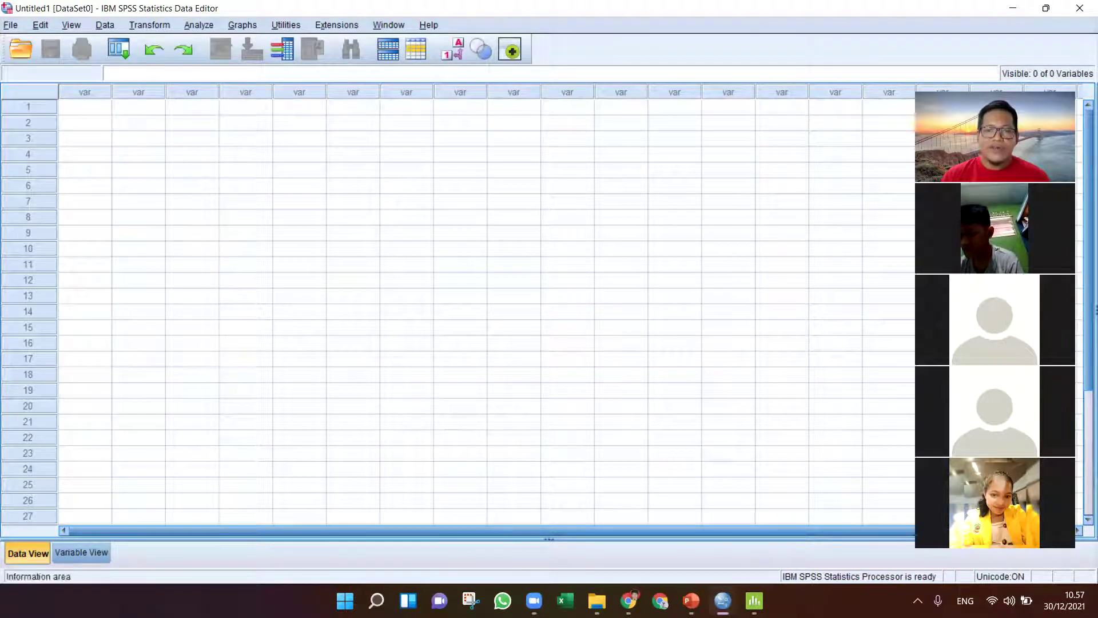
# View the log in the SPSS output viewer window and return to the Data Editor.
pyautogui.moveTo(722, 601)
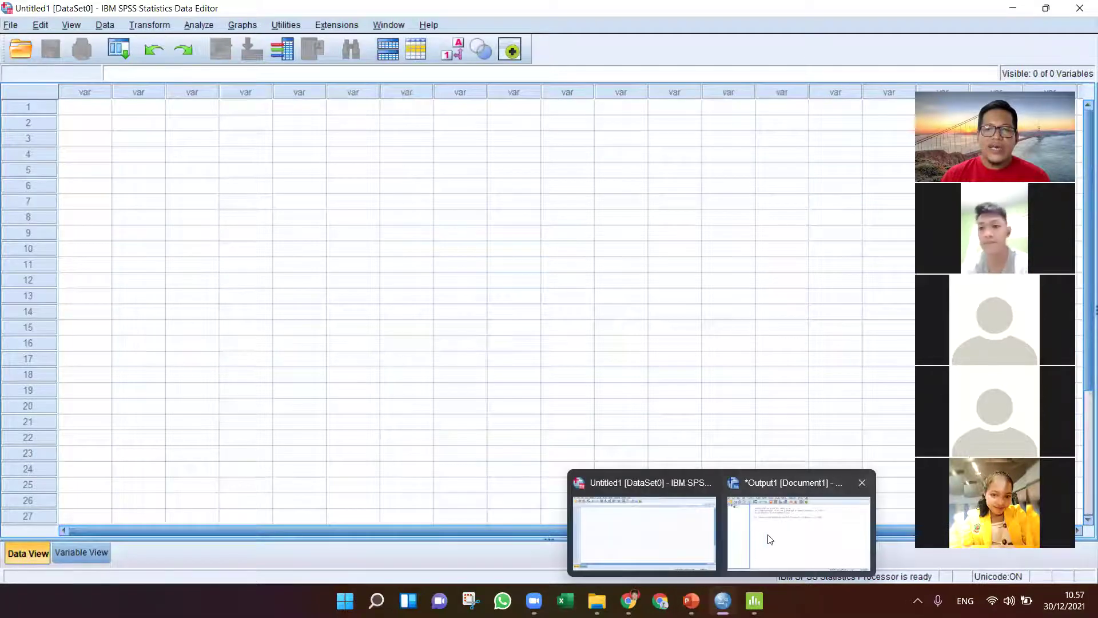
pyautogui.click(765, 535)
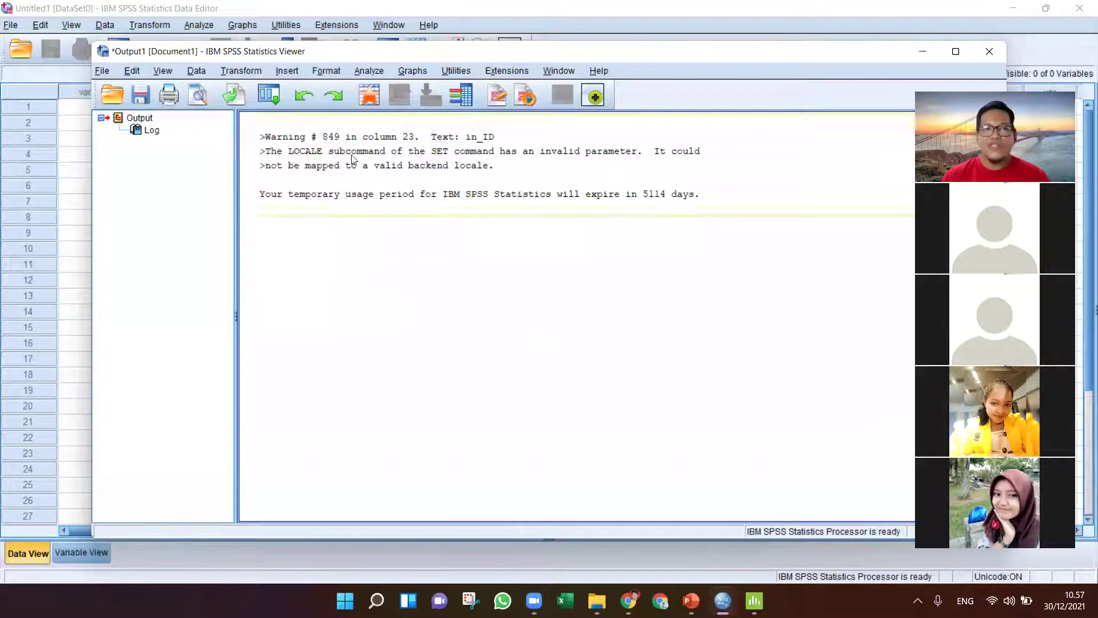
pyautogui.click(271, 25)
pyautogui.click(933, 57)
pyautogui.click(933, 55)
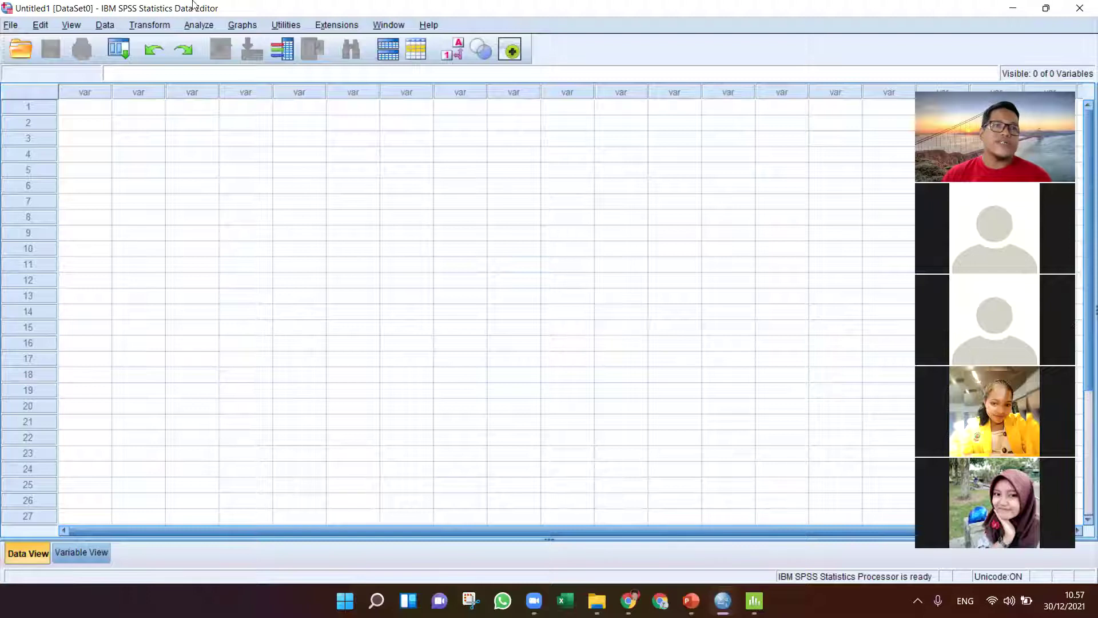
# Compare the Data View and Variable View of the empty dataset, ending in Data View.
pyautogui.click(70, 550)
pyautogui.click(24, 553)
pyautogui.click(83, 555)
pyautogui.click(16, 552)
pyautogui.click(79, 558)
pyautogui.click(28, 555)
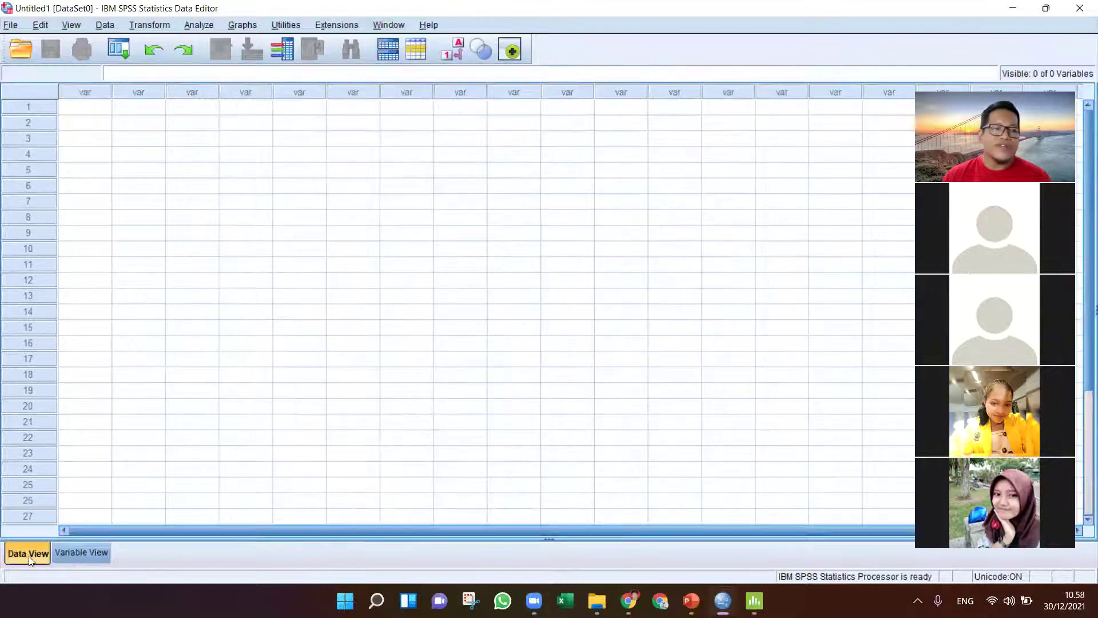
pyautogui.click(75, 562)
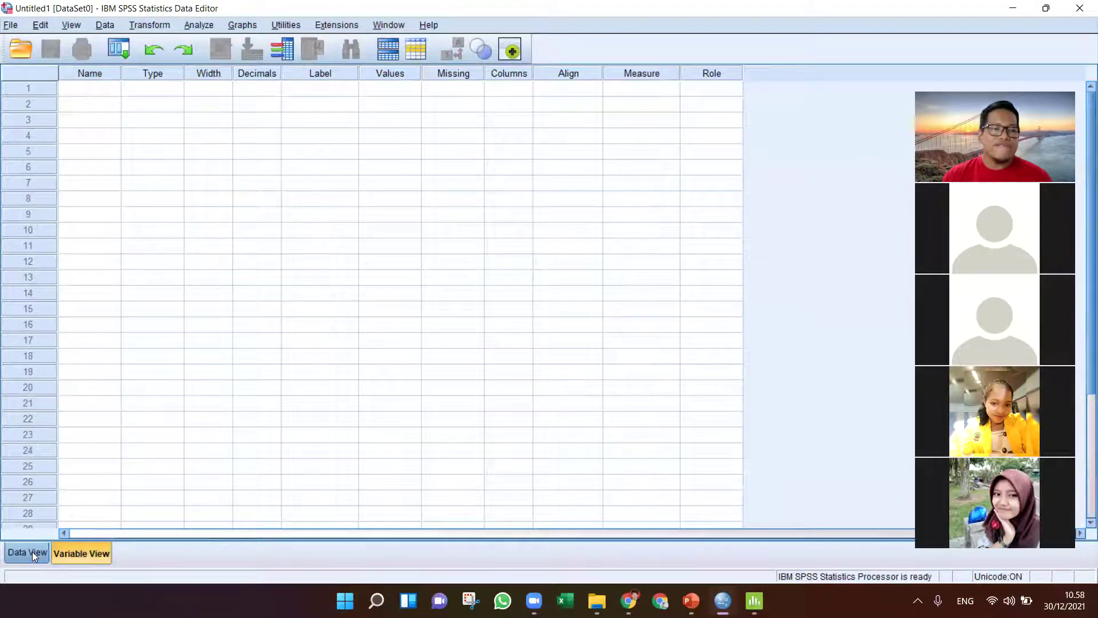
pyautogui.click(32, 552)
pyautogui.click(73, 557)
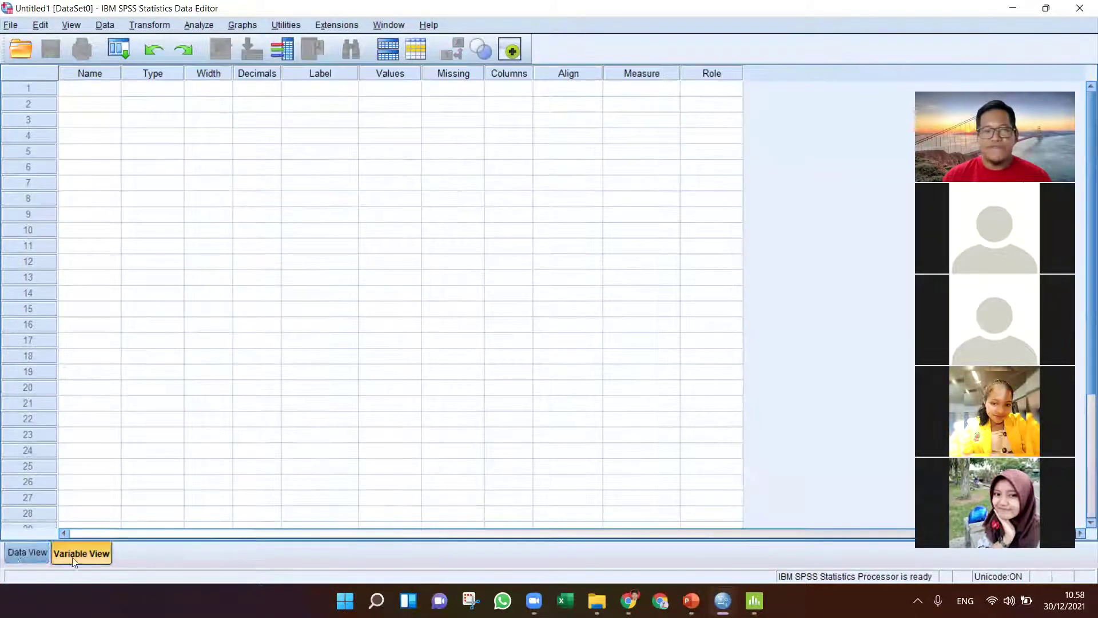
pyautogui.click(17, 553)
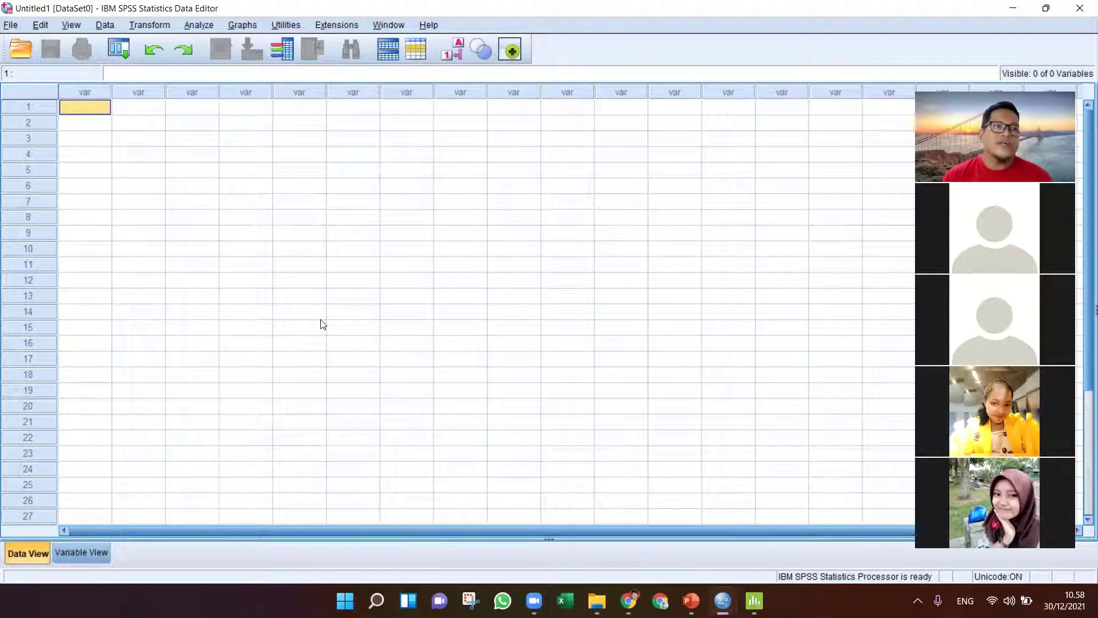
# Examine how variable columns, case rows and individual cells are laid out in the empty data grid.
pyautogui.click(86, 139)
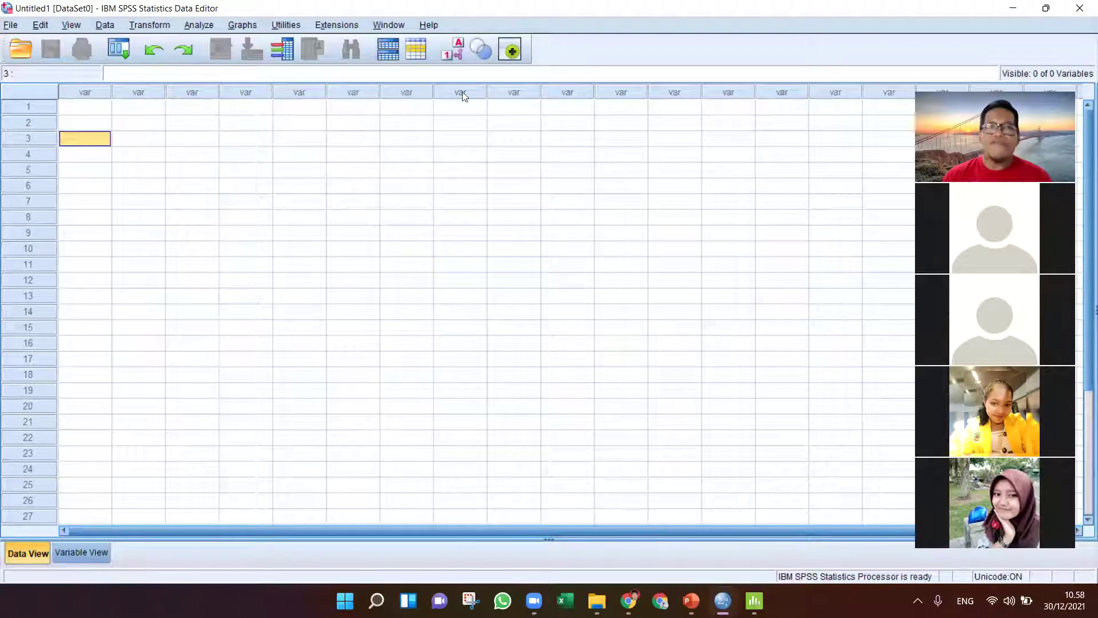
pyautogui.click(83, 94)
pyautogui.click(146, 130)
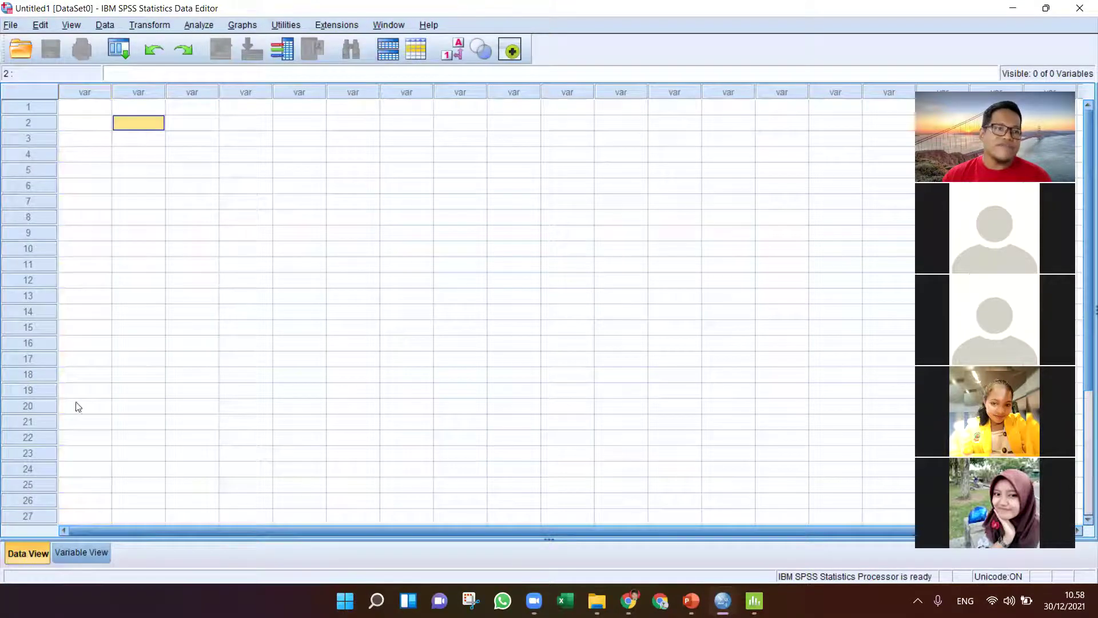
pyautogui.click(89, 110)
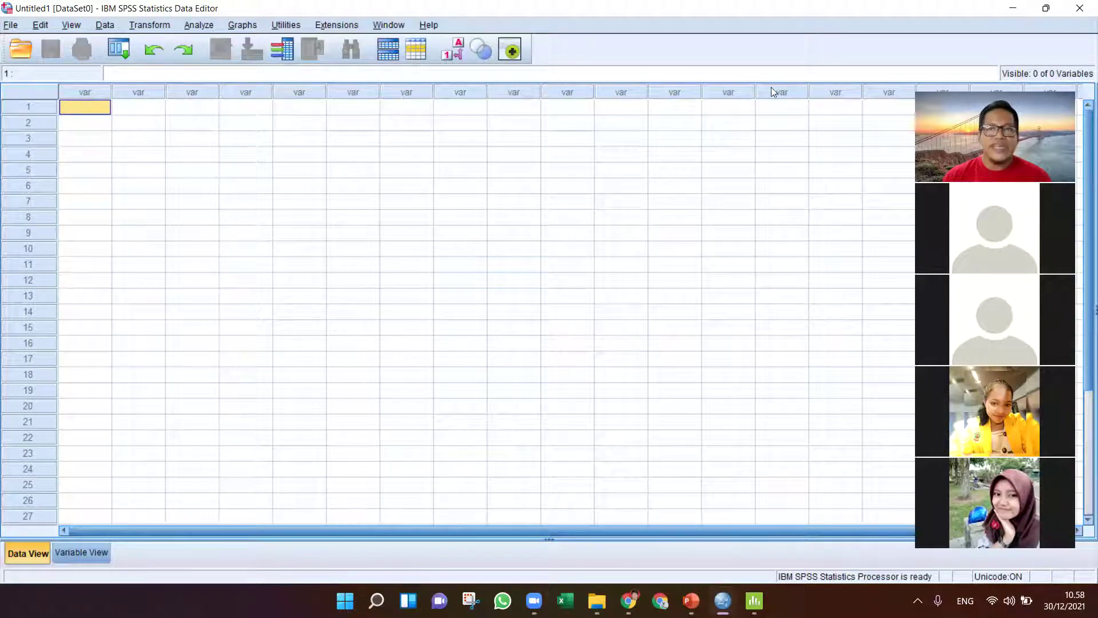
pyautogui.click(28, 107)
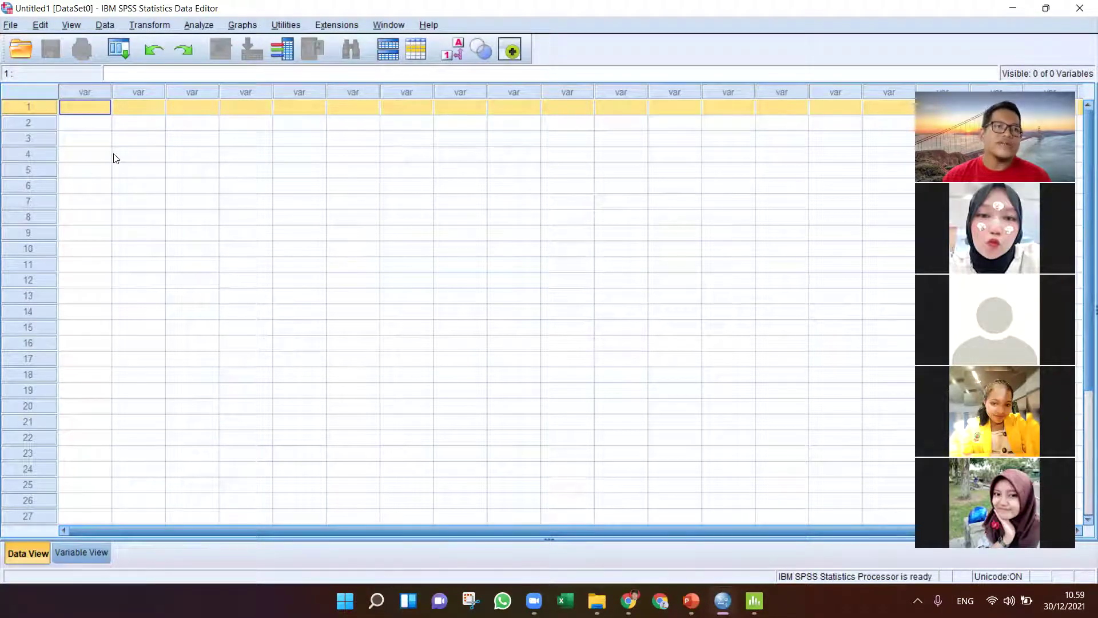
pyautogui.click(192, 187)
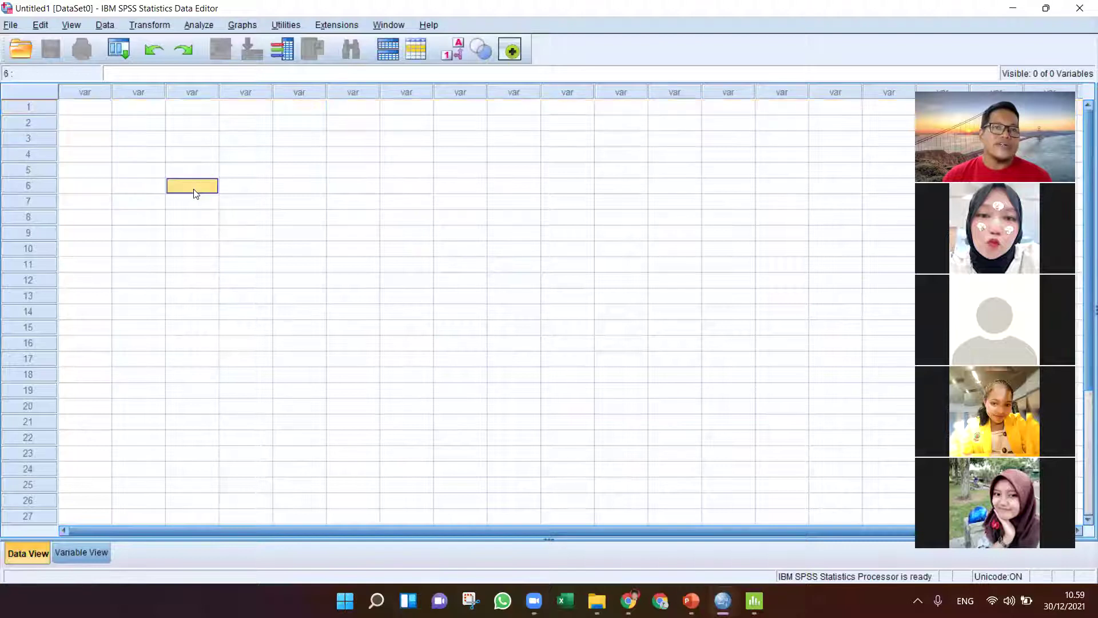
pyautogui.click(89, 111)
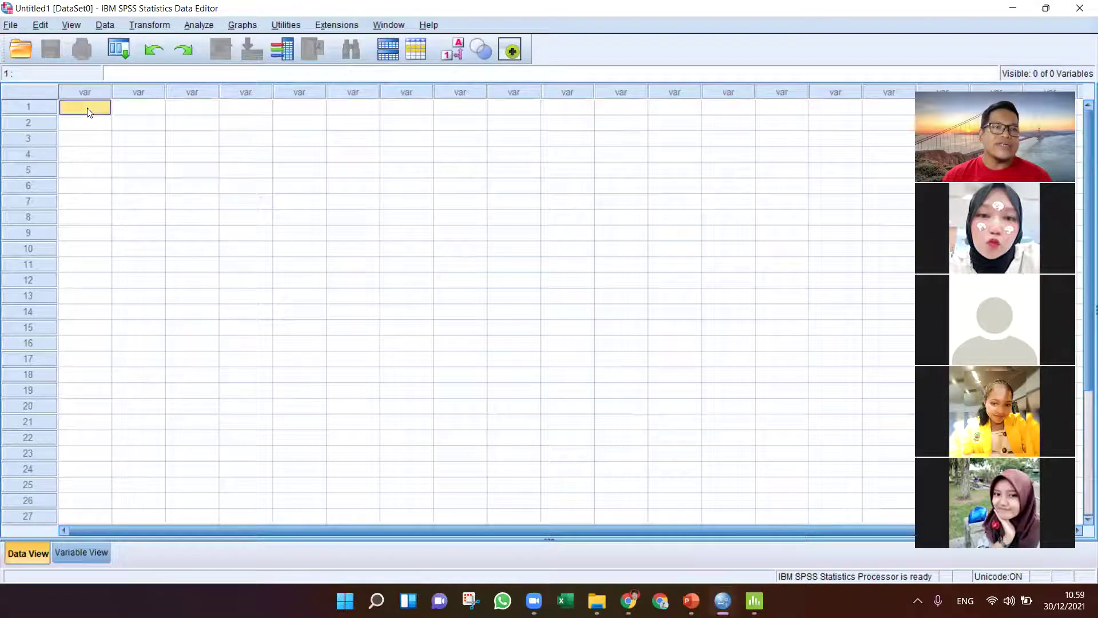
pyautogui.click(92, 124)
pyautogui.click(94, 112)
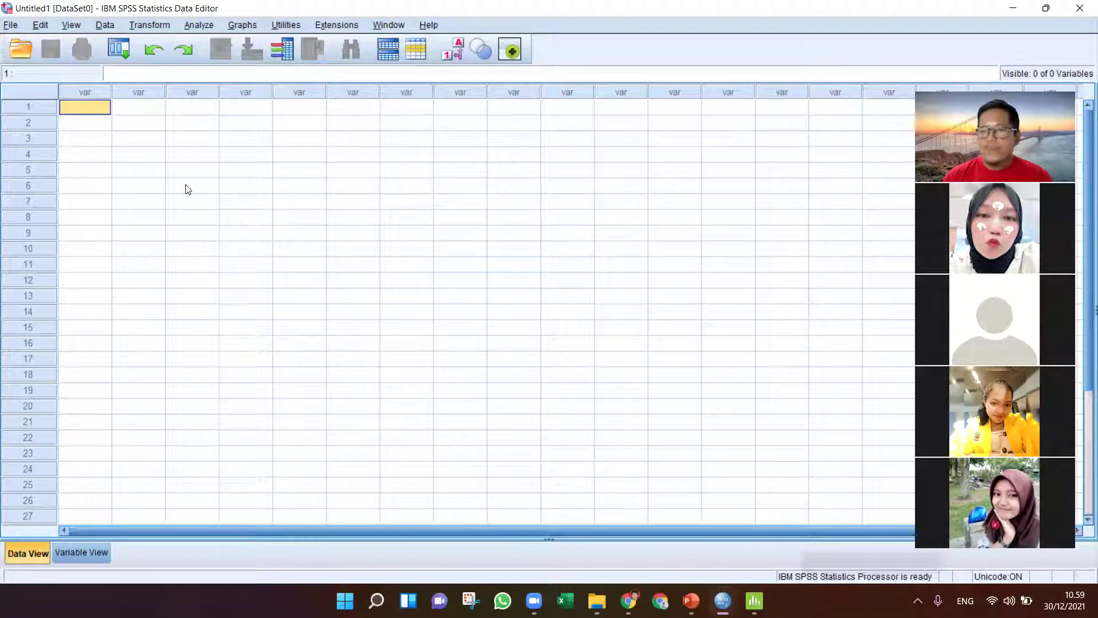
pyautogui.click(78, 131)
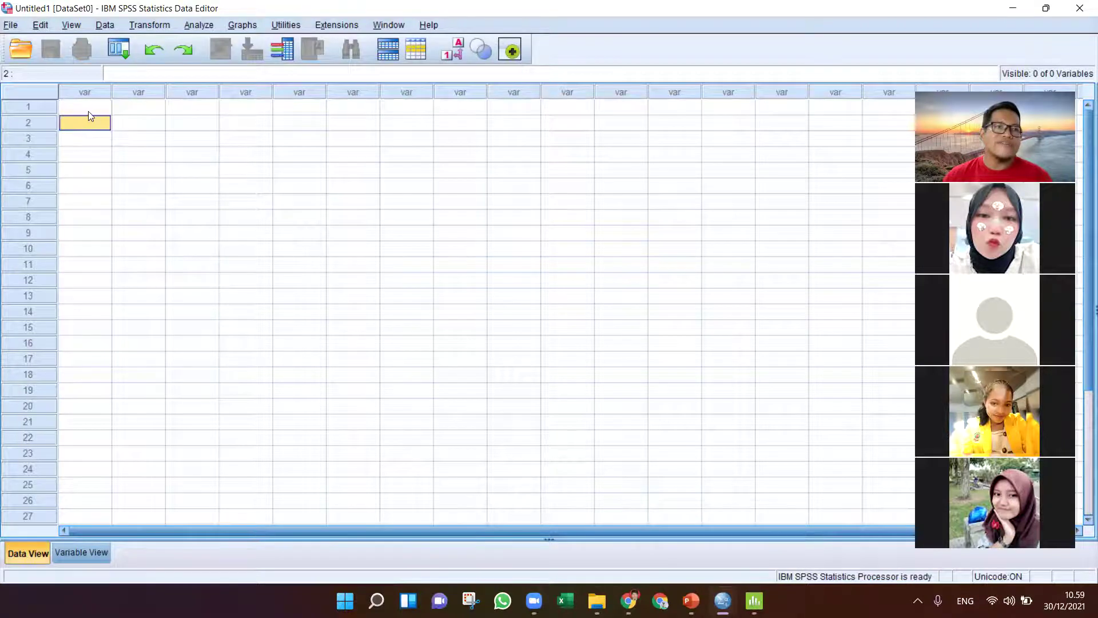
# Enter 1,5 with a decimal comma in row 1 of the first variable column.
pyautogui.click(88, 110)
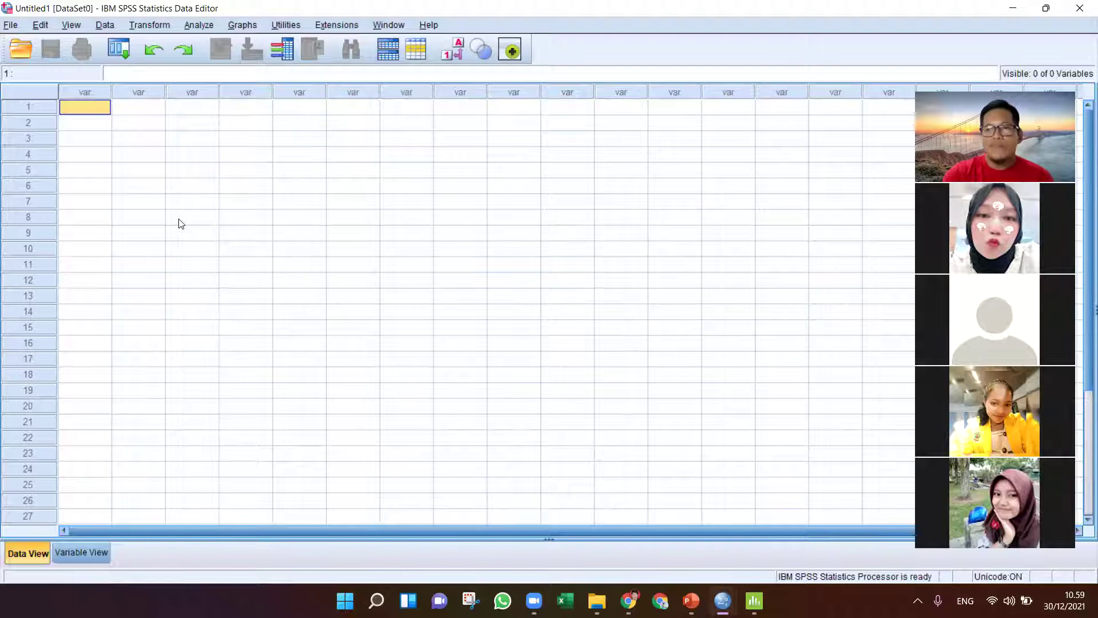
pyautogui.write('1,5')
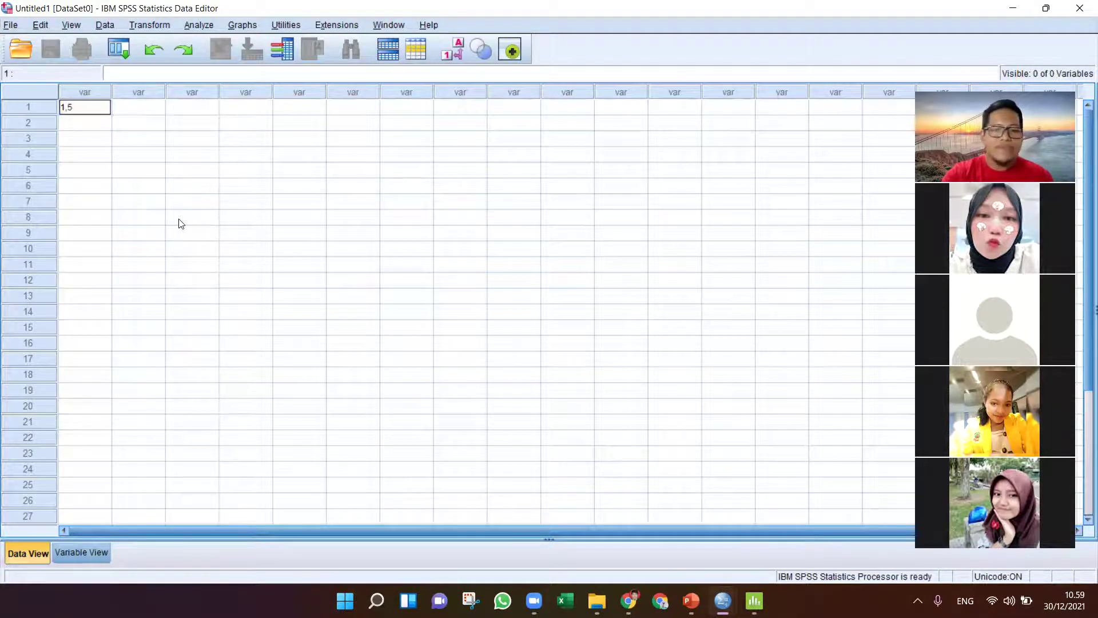
pyautogui.press('Return')
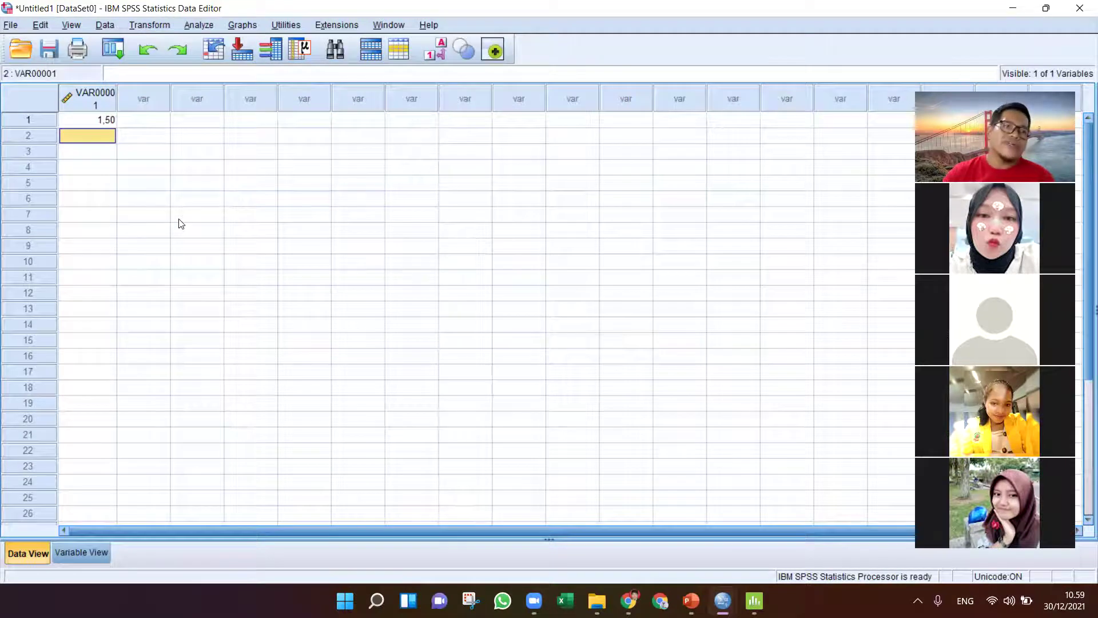
# Replace the row 1 value in the first variable with 1.5, using a decimal point.
pyautogui.click(107, 122)
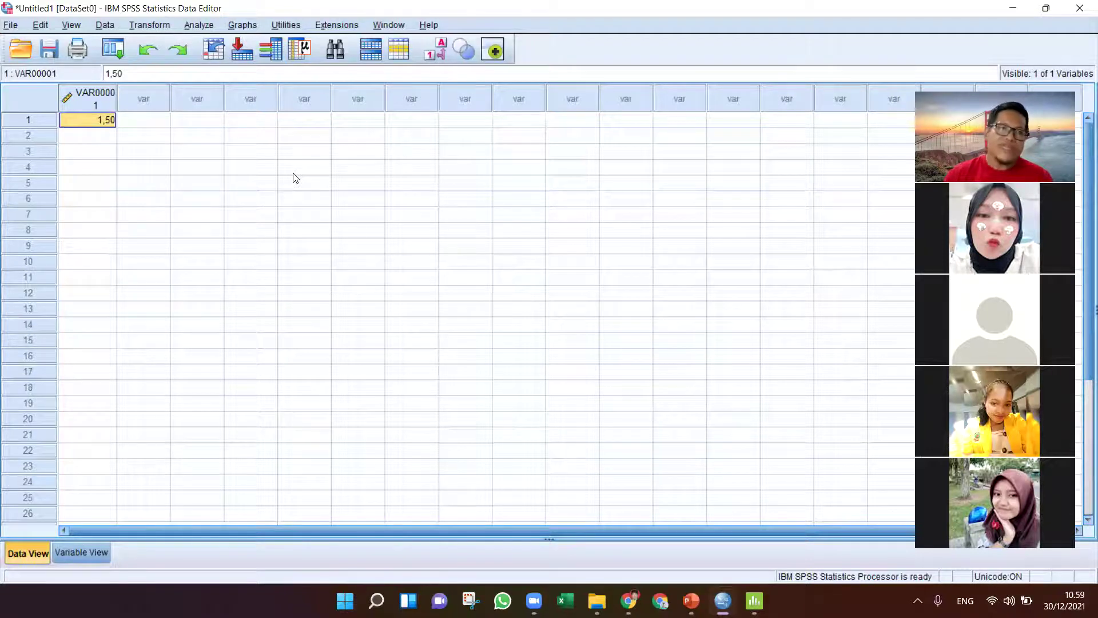
pyautogui.write('1.')
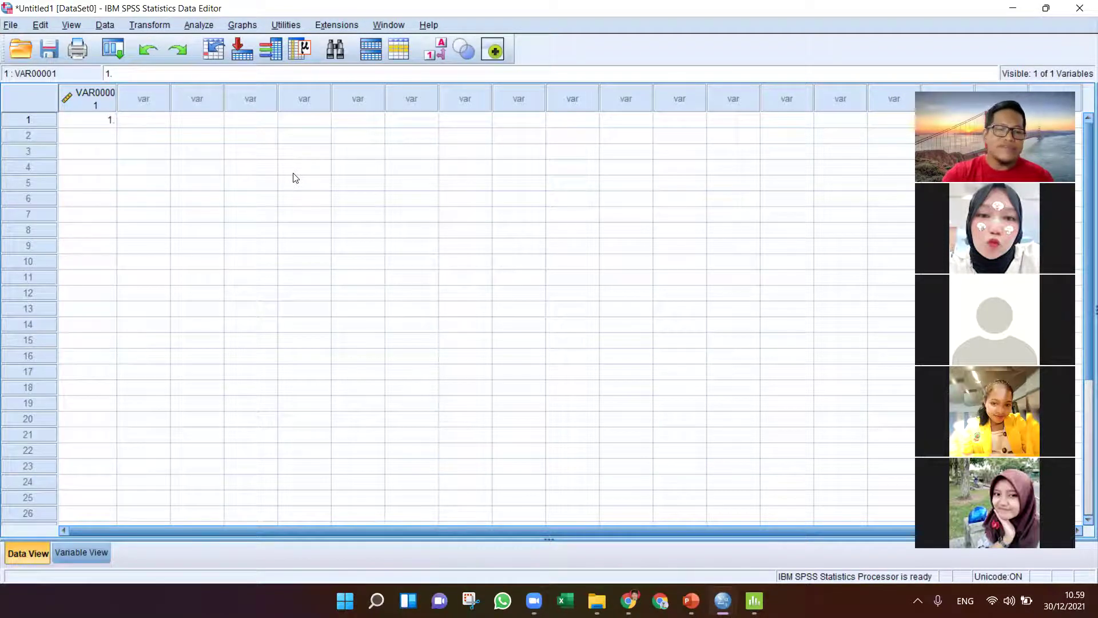
pyautogui.write('5')
pyautogui.press('Return')
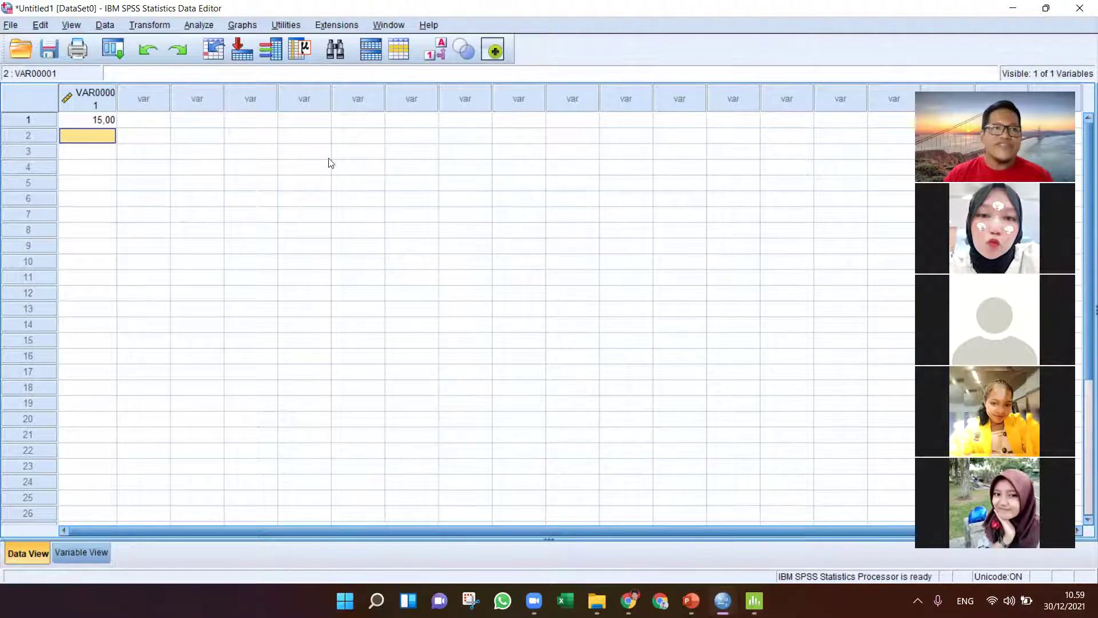
# Delete the row 1 value from the first variable and dismiss the resulting message.
pyautogui.click(100, 122)
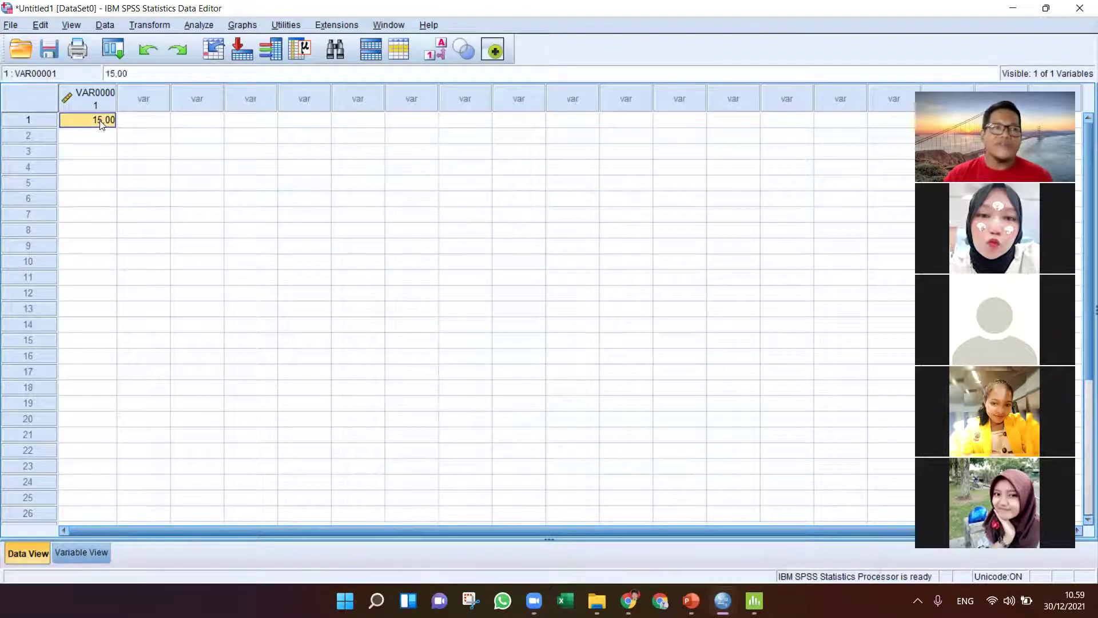
pyautogui.press('Delete')
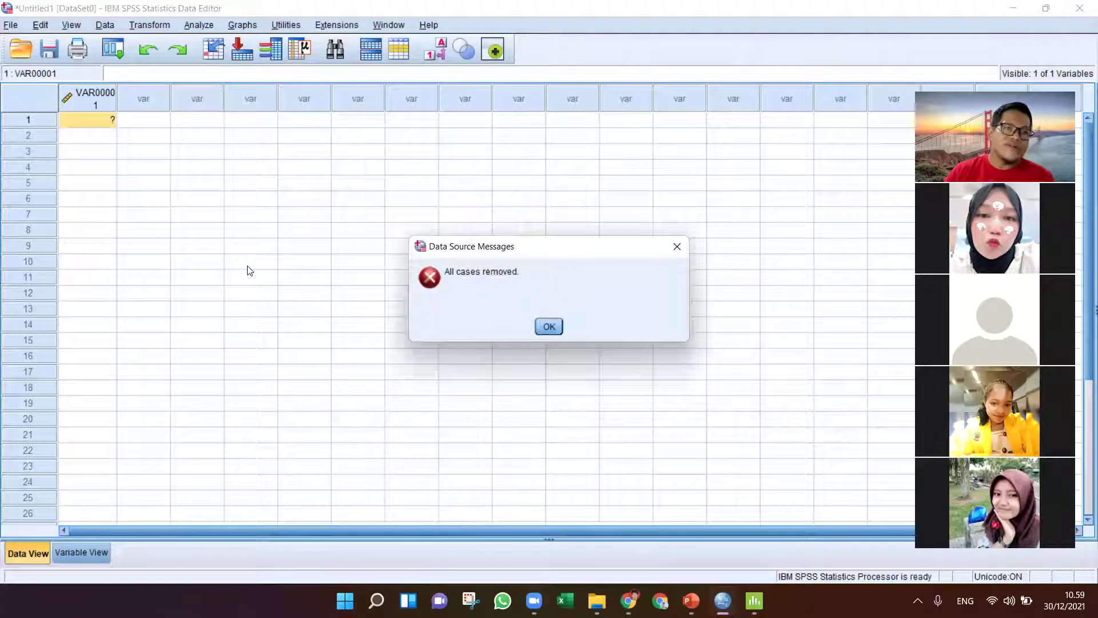
pyautogui.click(547, 329)
pyautogui.click(249, 275)
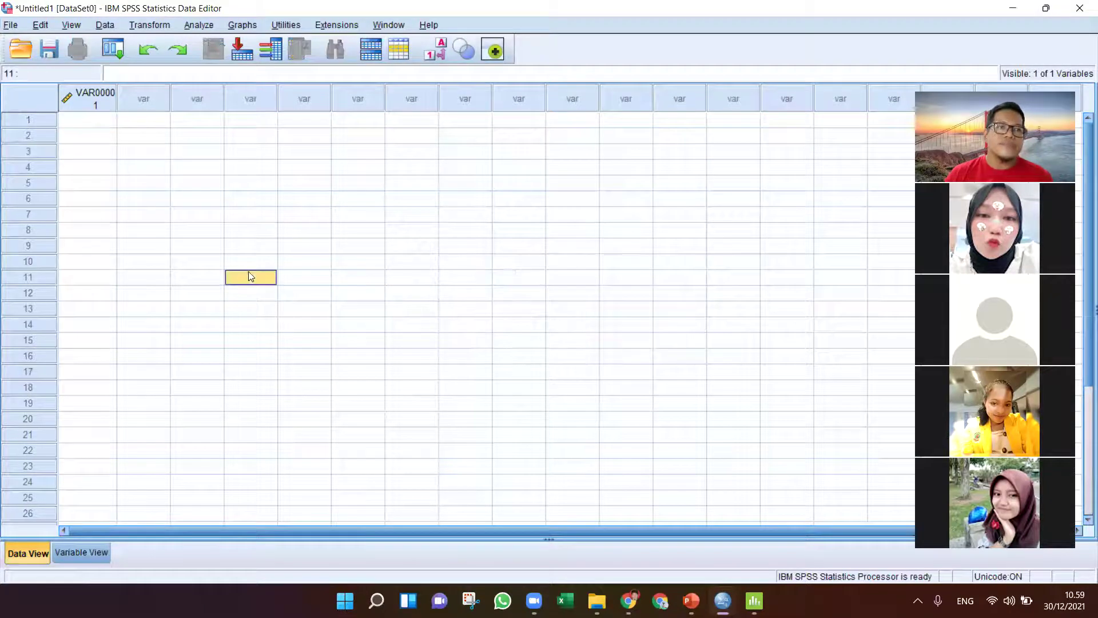
pyautogui.click(100, 96)
pyautogui.click(166, 245)
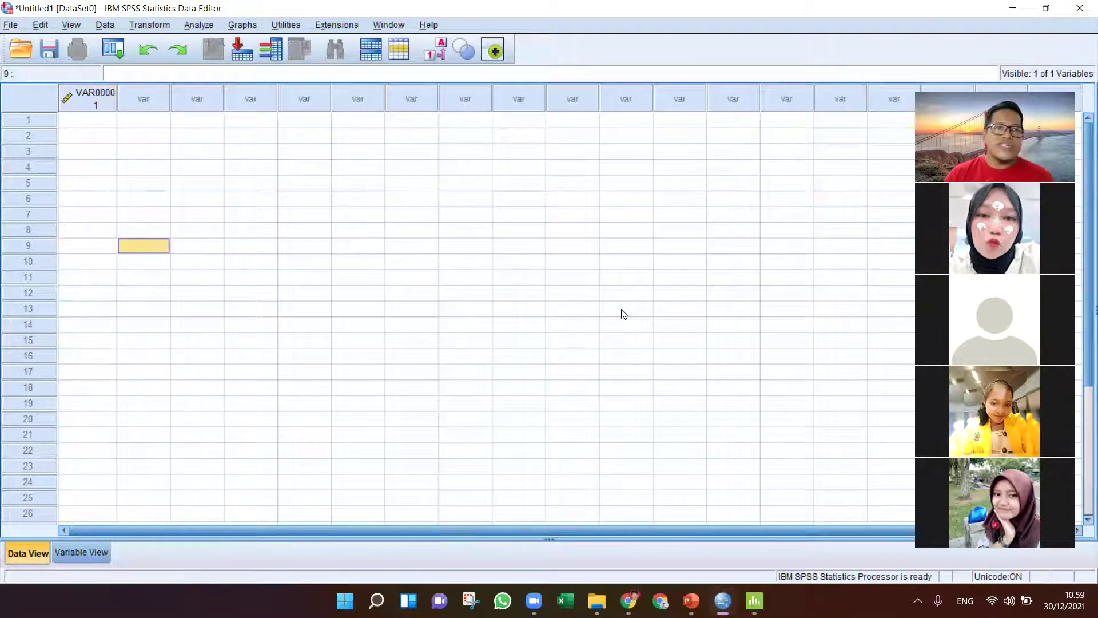
pyautogui.click(229, 197)
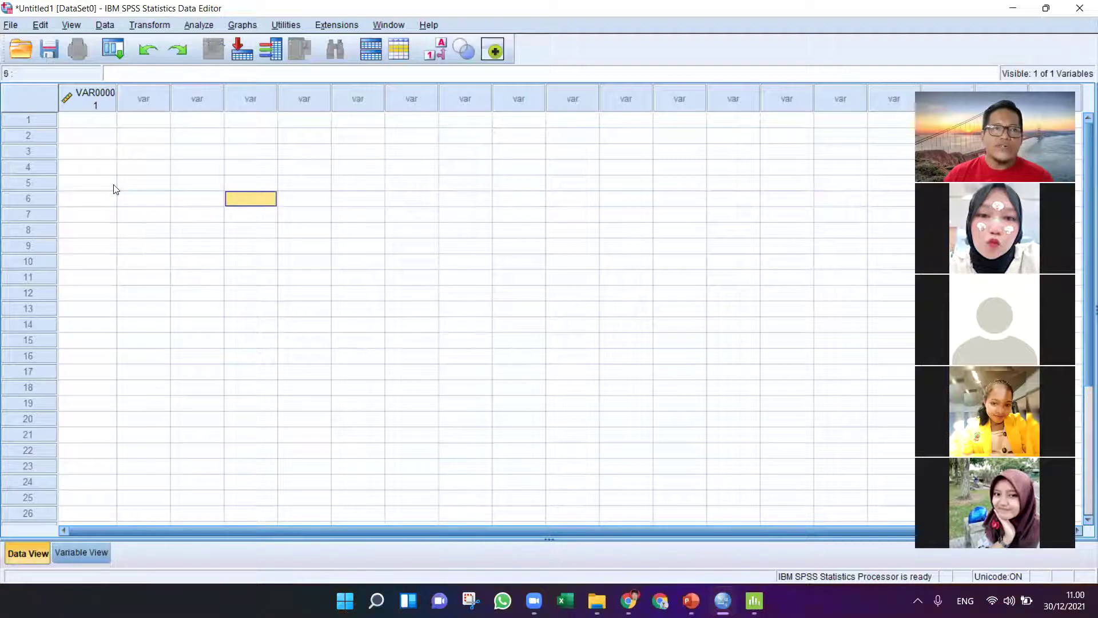
pyautogui.click(209, 212)
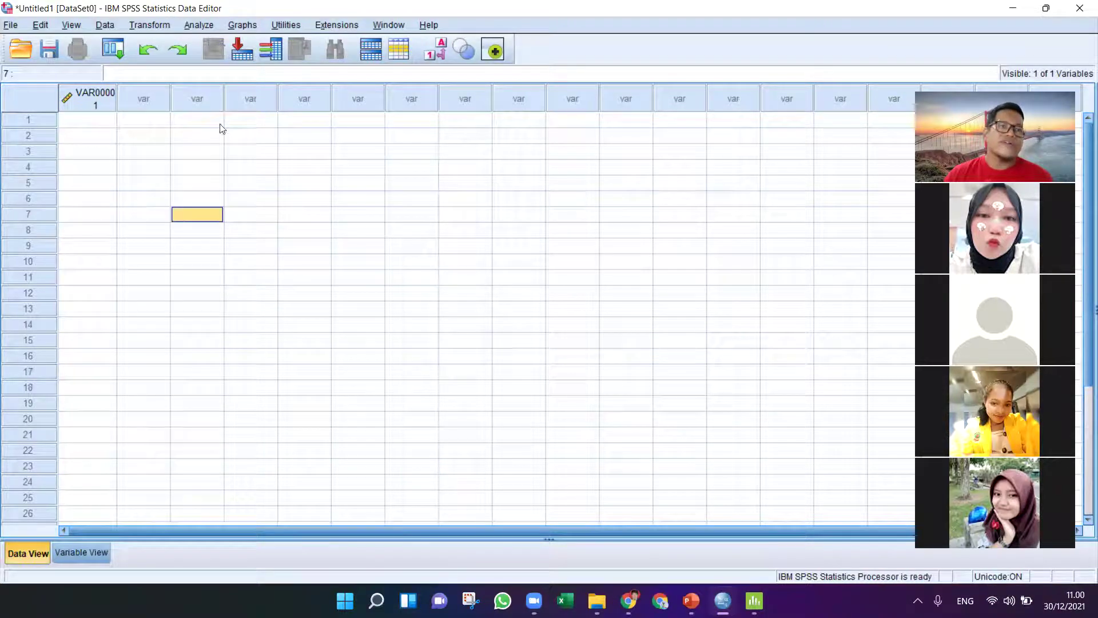
# Examine the file commands for creating, opening, importing, saving and exporting data, including the Excel import option.
pyautogui.click(11, 25)
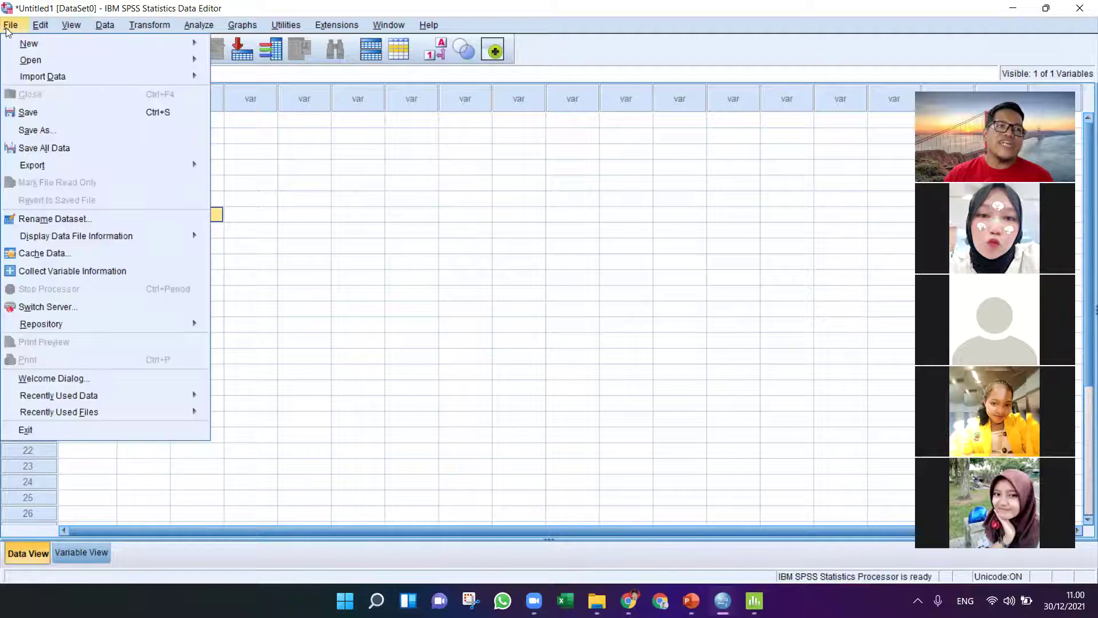
pyautogui.click(487, 262)
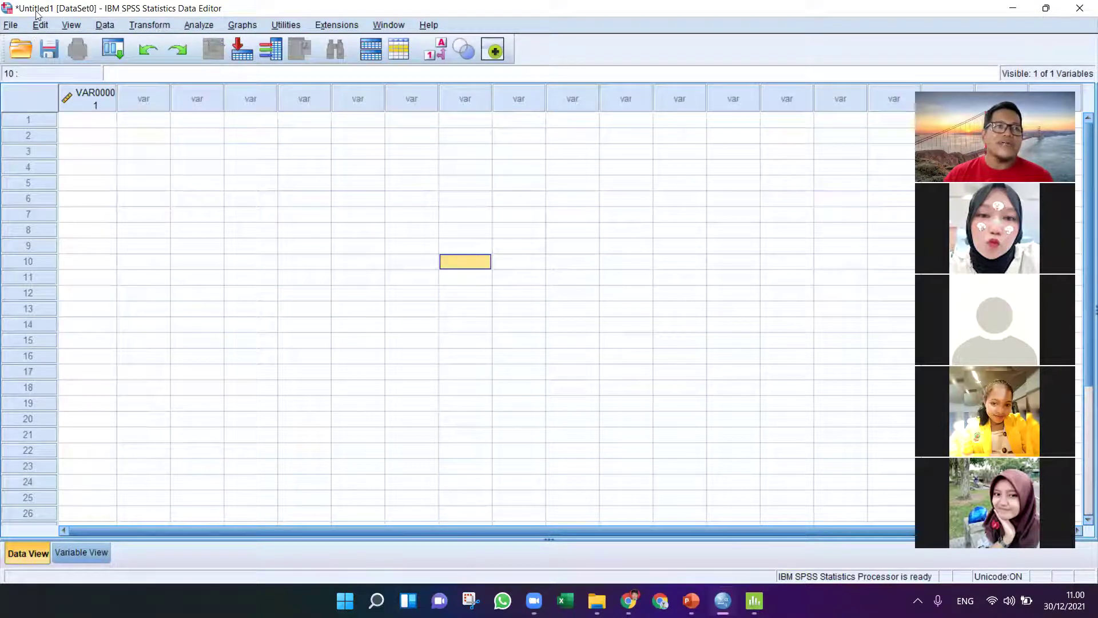
pyautogui.click(10, 26)
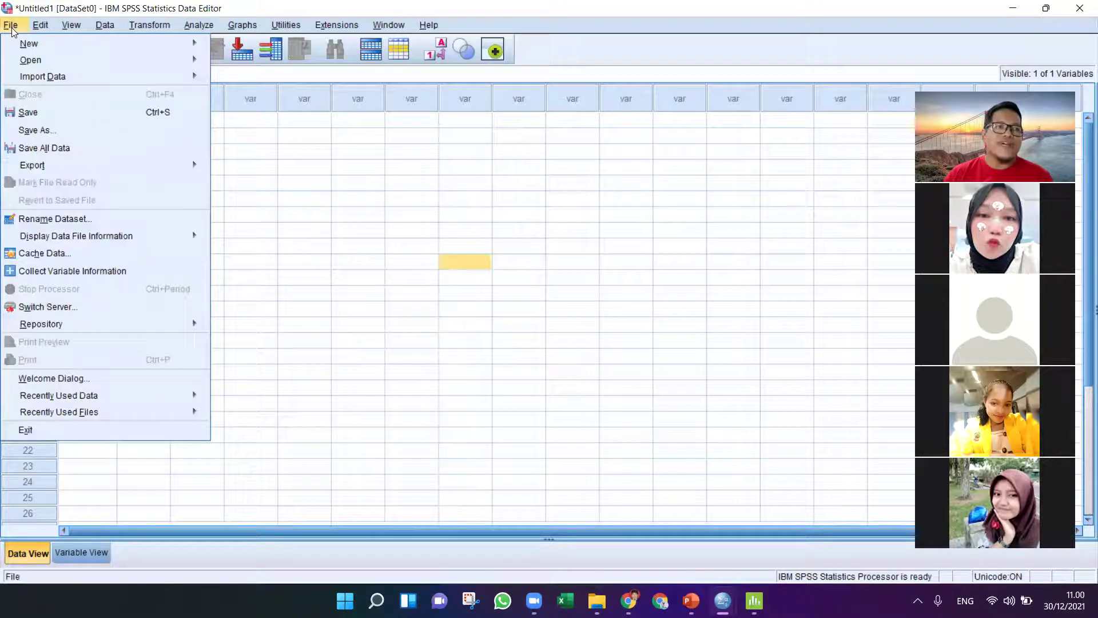
pyautogui.moveTo(106, 53)
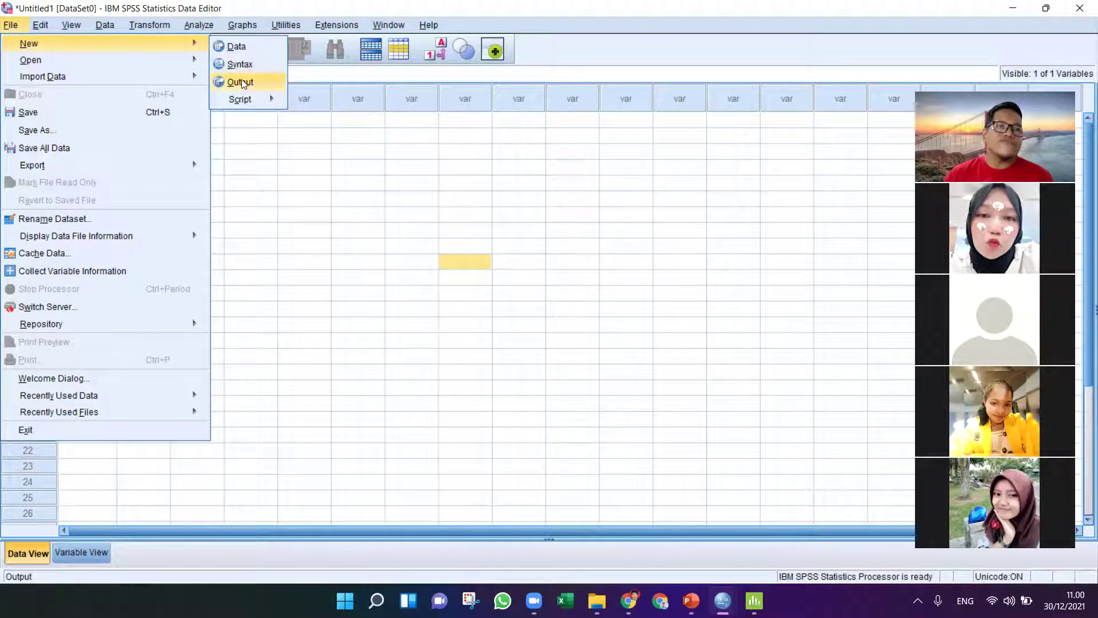
pyautogui.moveTo(138, 59)
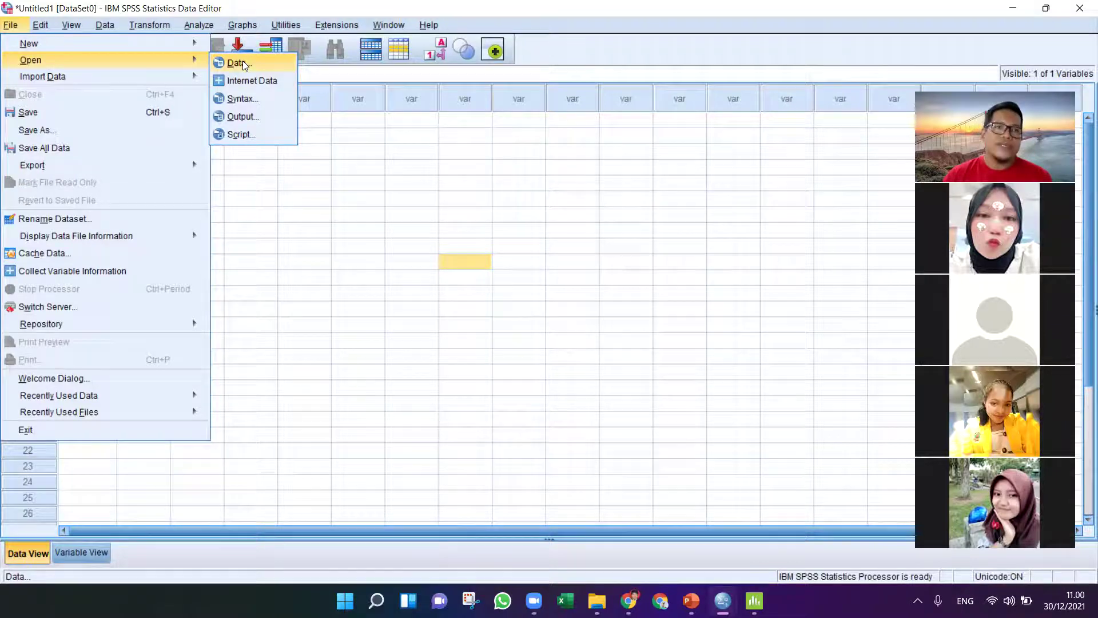
pyautogui.moveTo(70, 75)
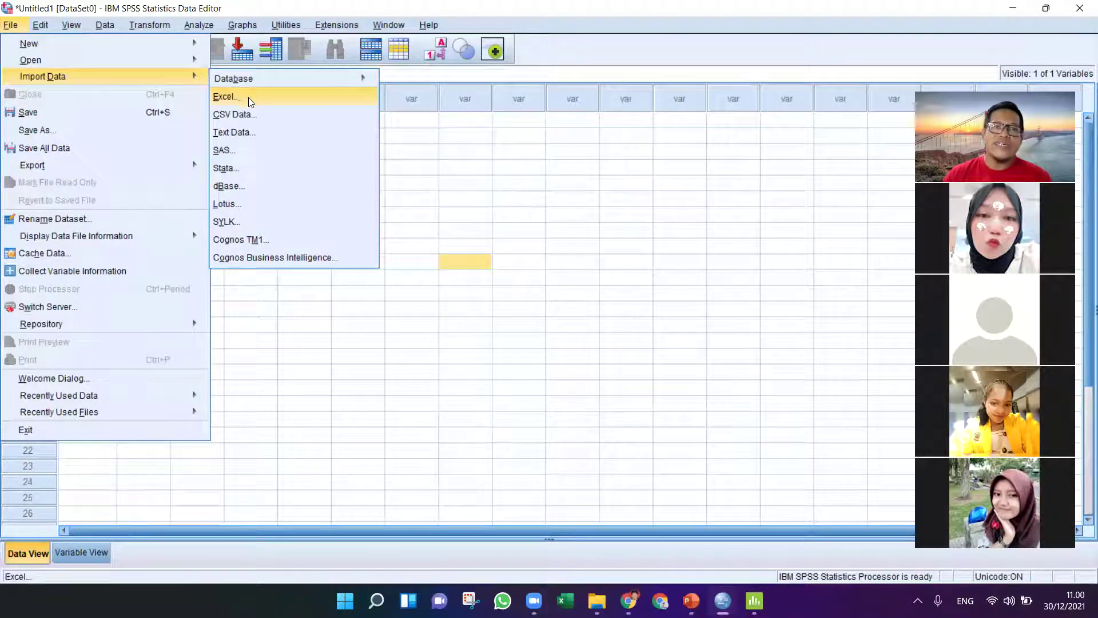
pyautogui.moveTo(307, 80)
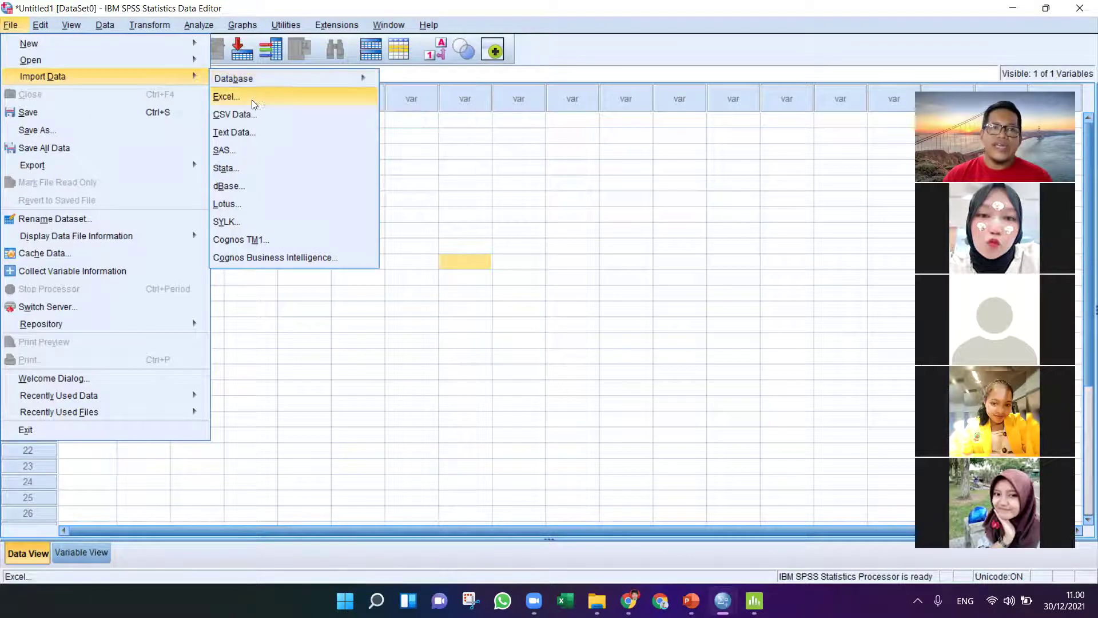
pyautogui.moveTo(268, 85)
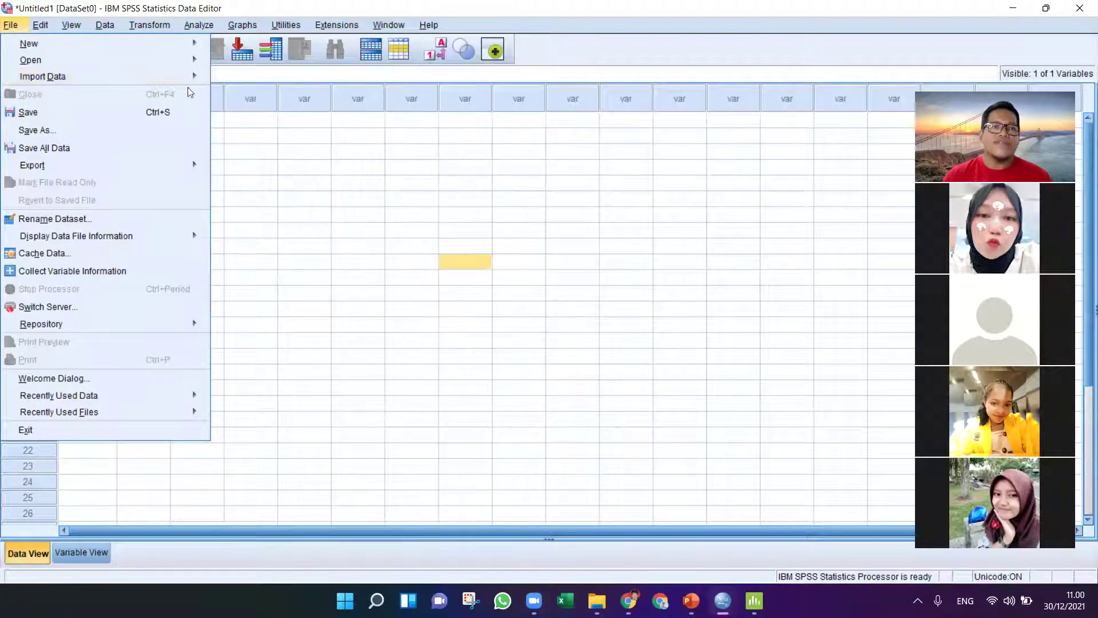
pyautogui.moveTo(163, 80)
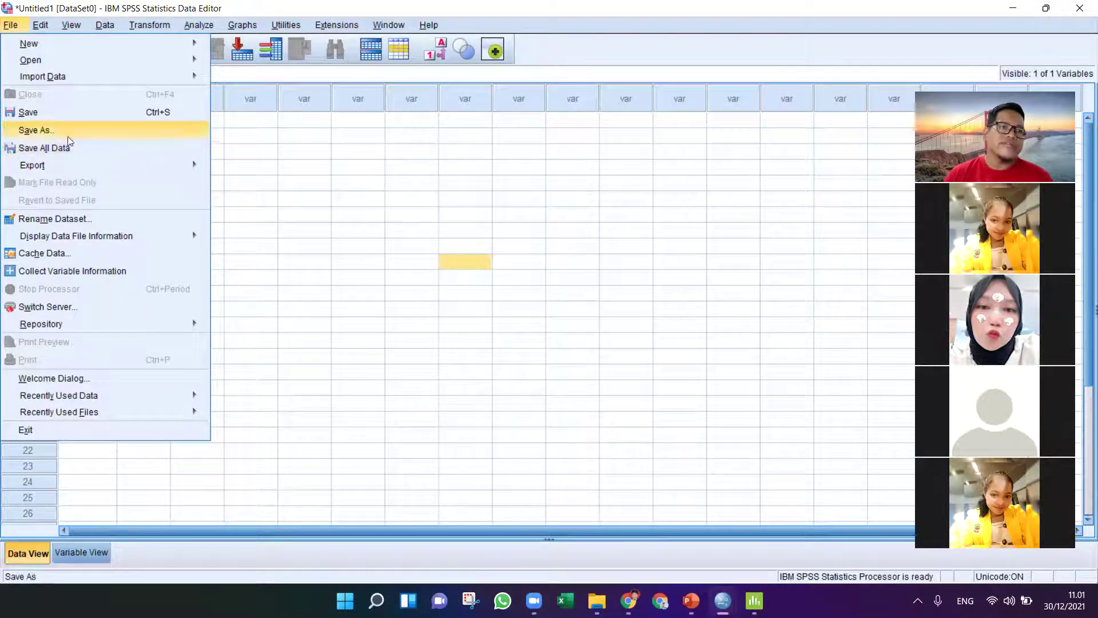
pyautogui.moveTo(60, 165)
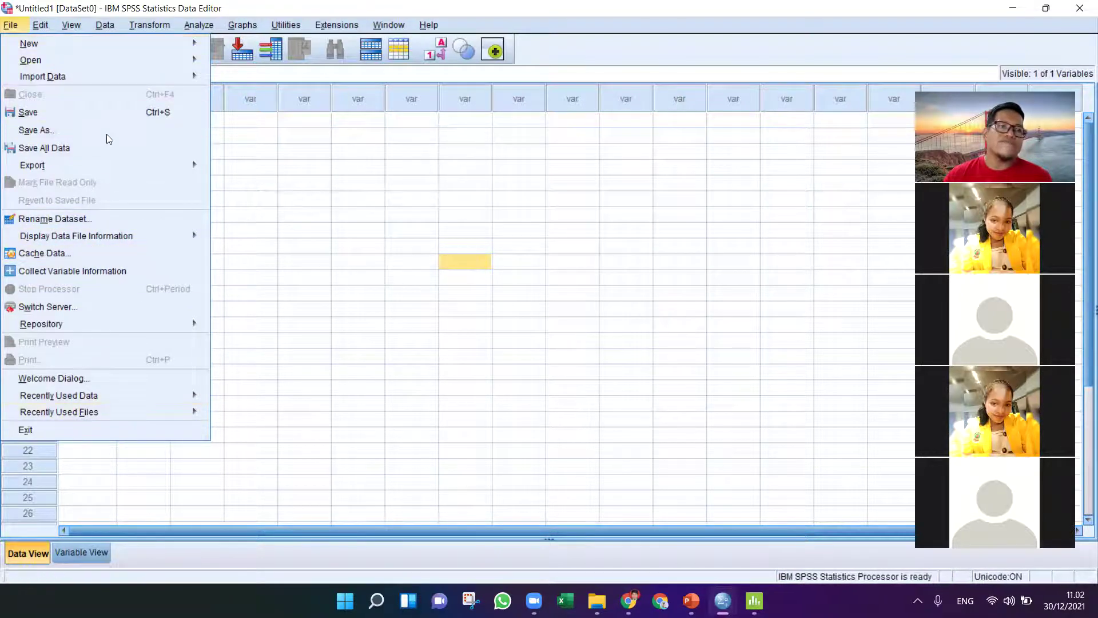
pyautogui.hotkey('alt', 't')
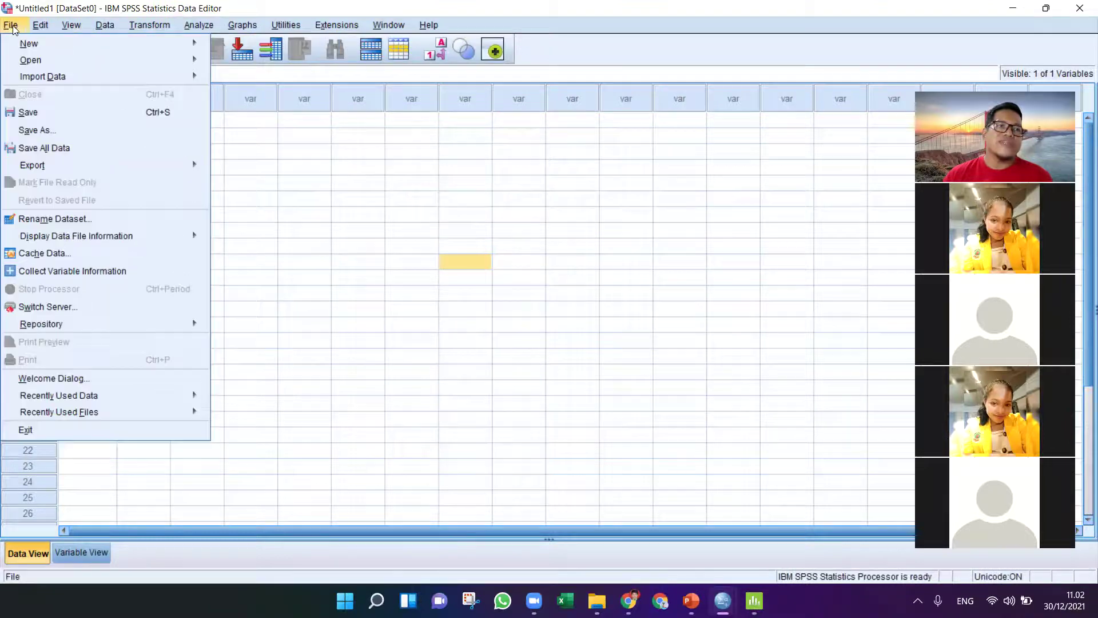
pyautogui.moveTo(11, 22)
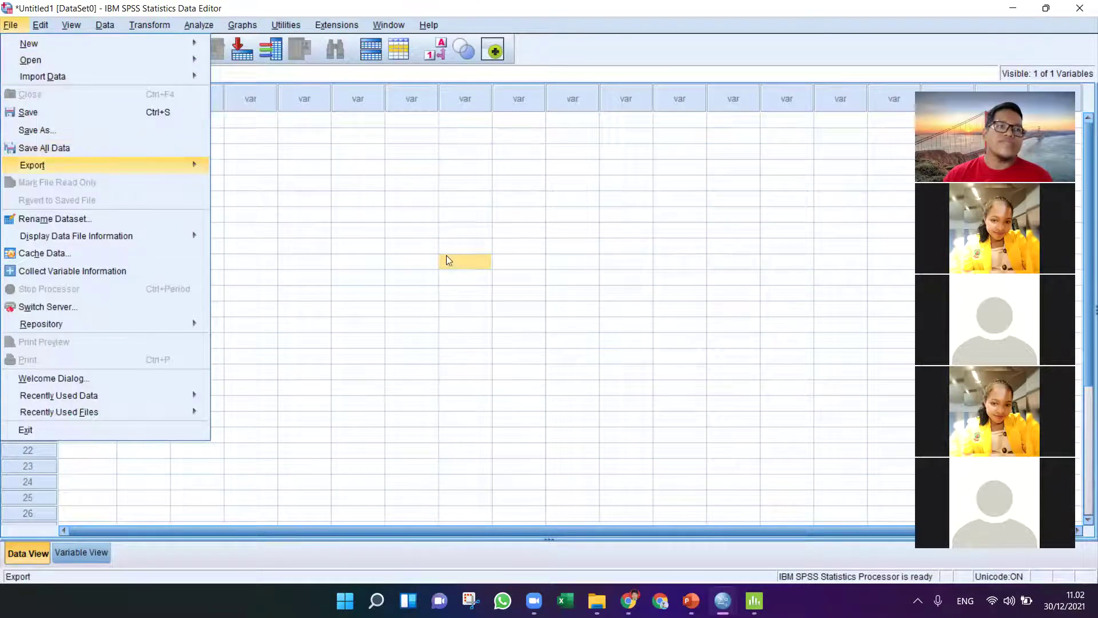
# Examine the available commands for editing, changing the display, managing data and transforming variables.
pyautogui.moveTo(301, 28)
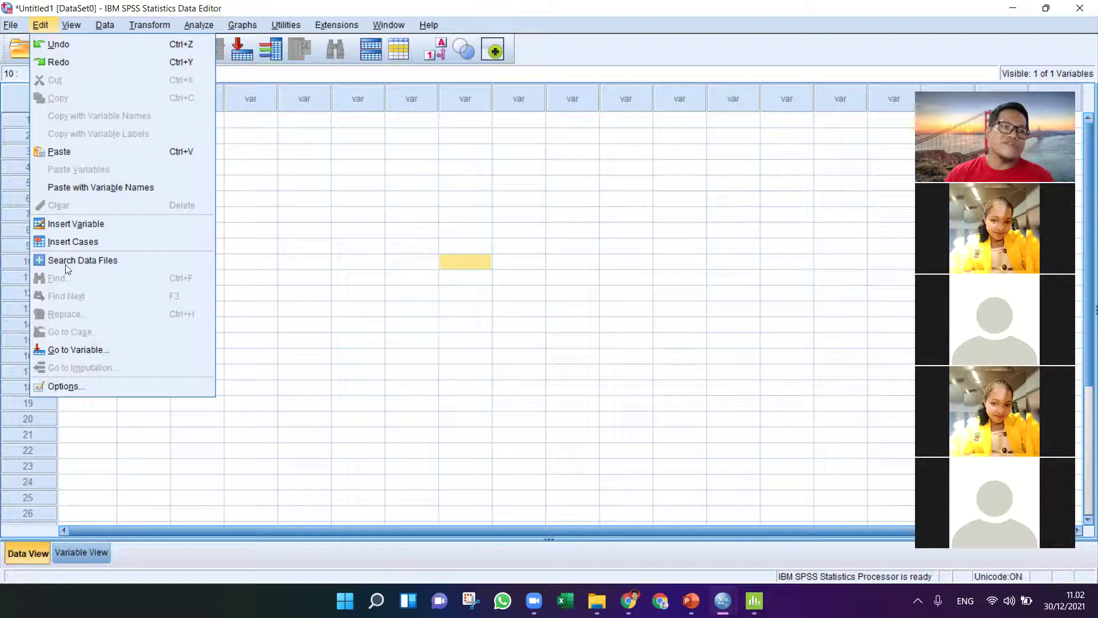
pyautogui.moveTo(72, 26)
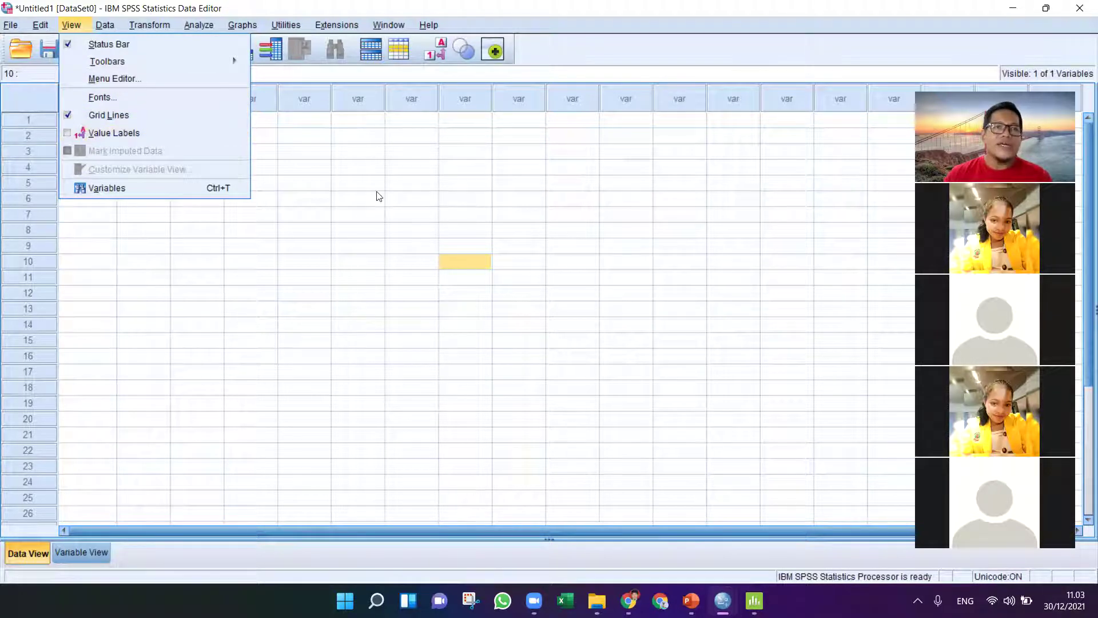
pyautogui.moveTo(98, 27)
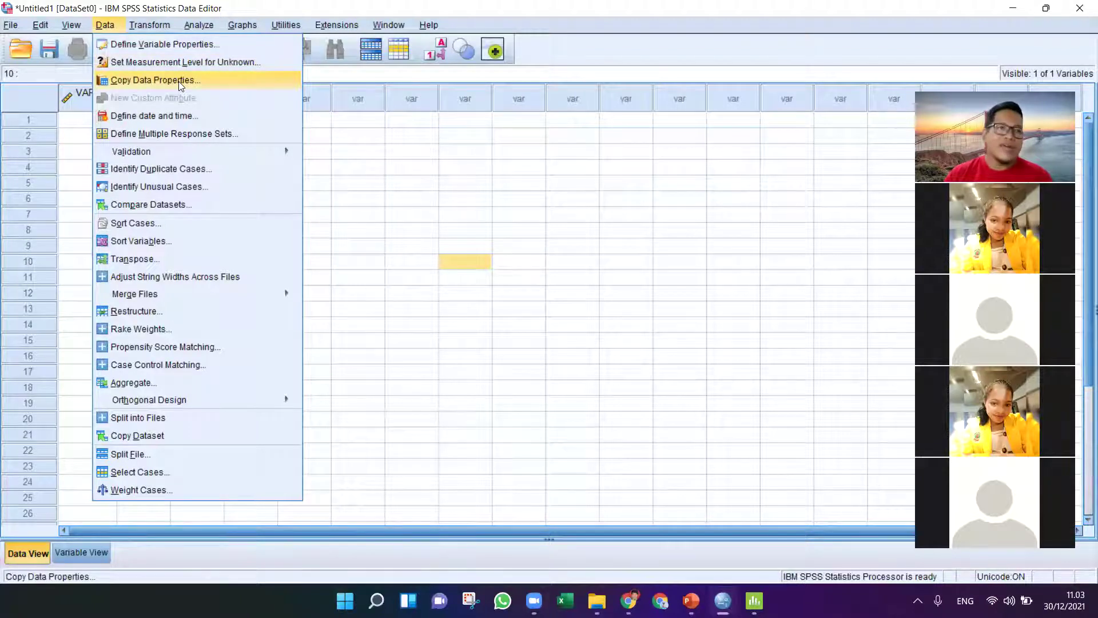
pyautogui.moveTo(166, 25)
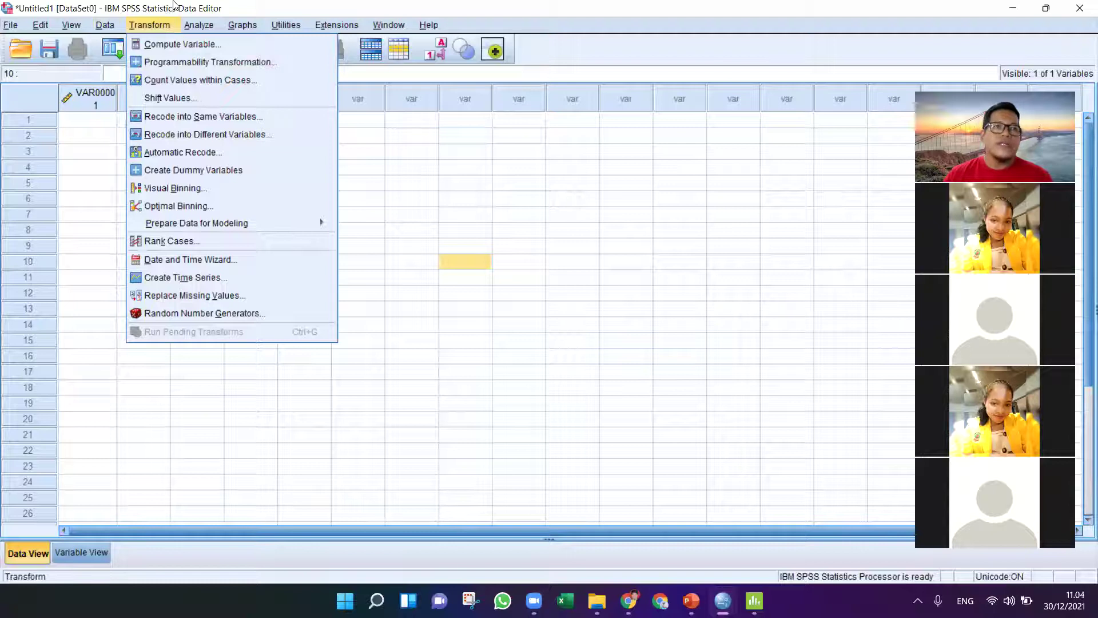
pyautogui.click(175, 6)
pyautogui.click(151, 25)
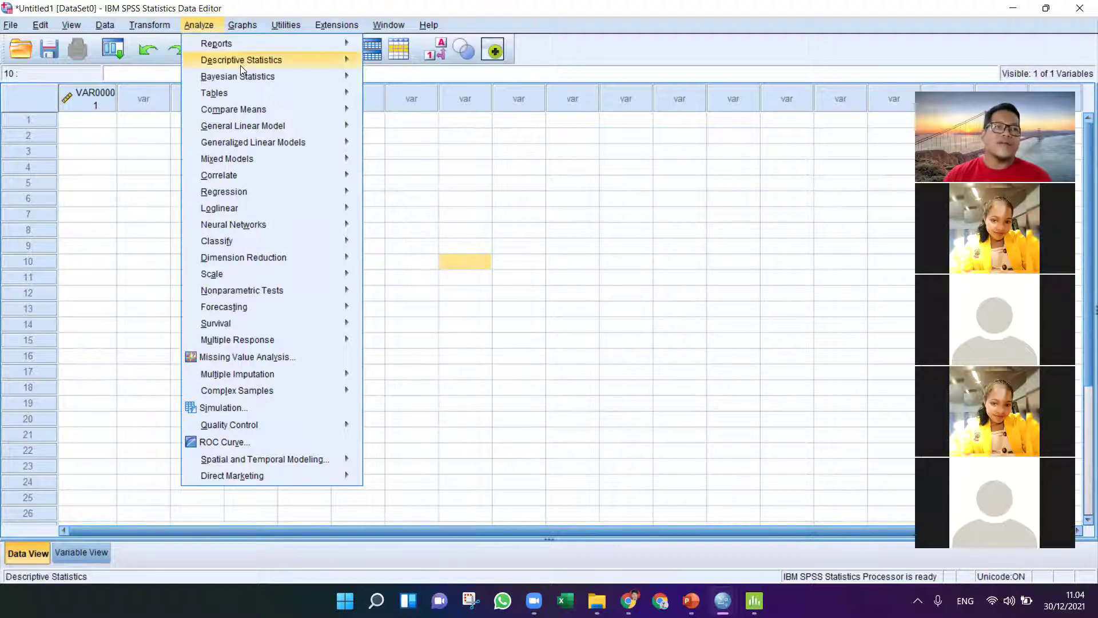
# Examine the statistical analysis procedures, including nonparametric tests and regression, along with the legacy graph types.
pyautogui.moveTo(267, 66)
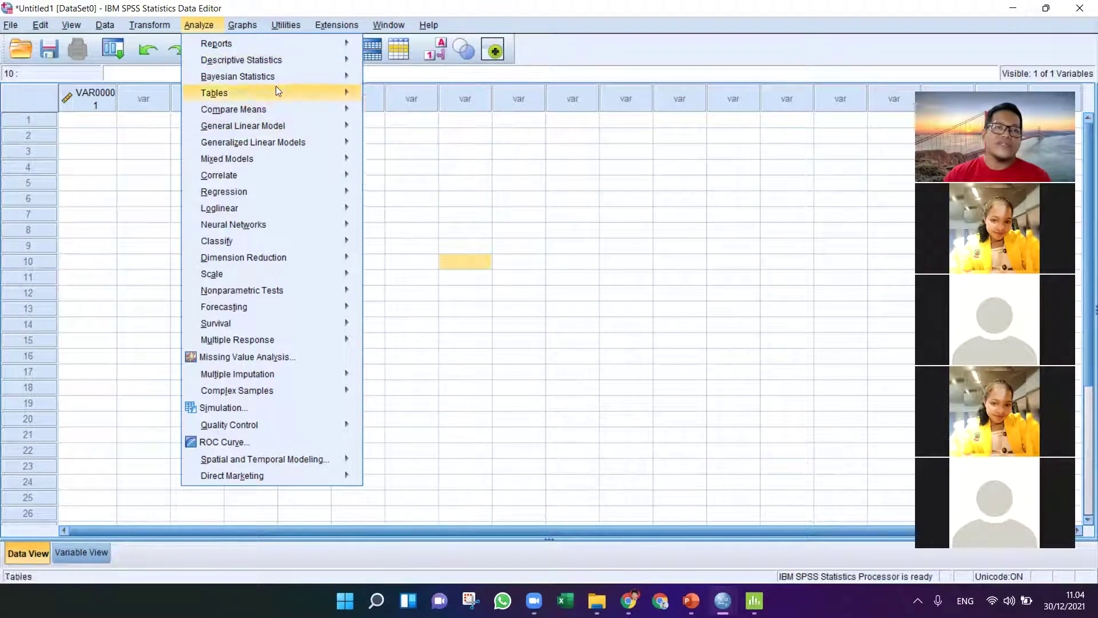
pyautogui.moveTo(257, 107)
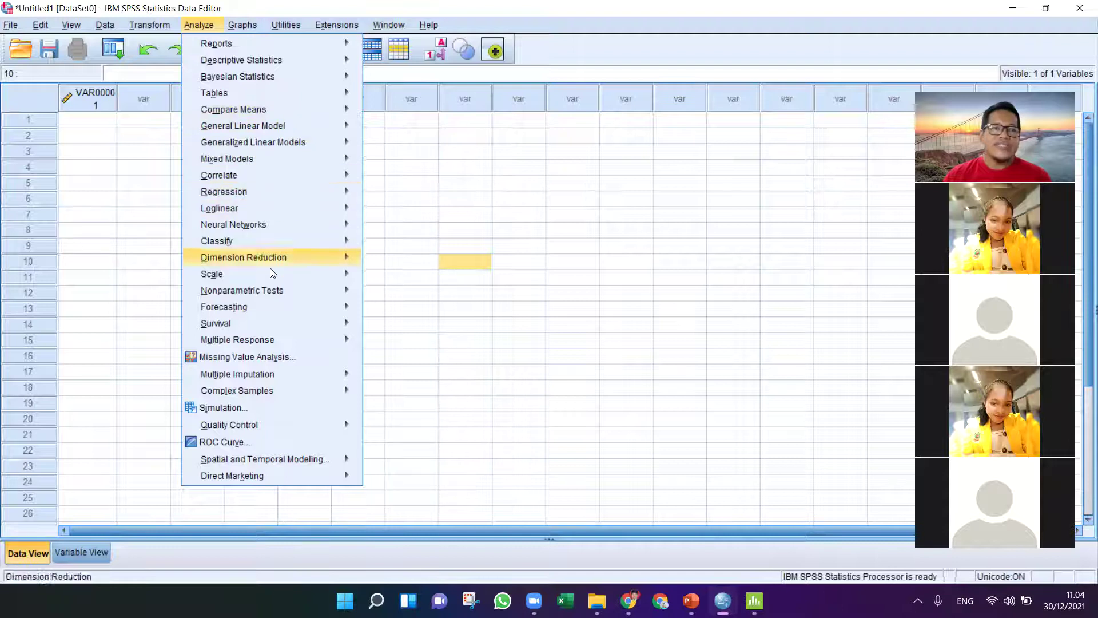
pyautogui.moveTo(318, 290)
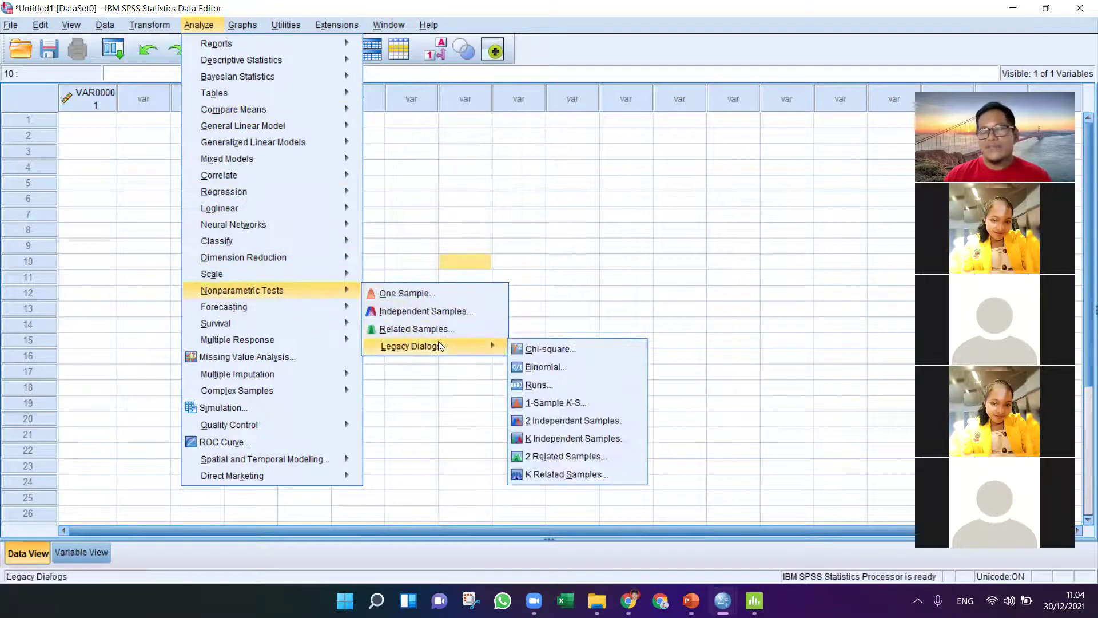
pyautogui.moveTo(243, 25)
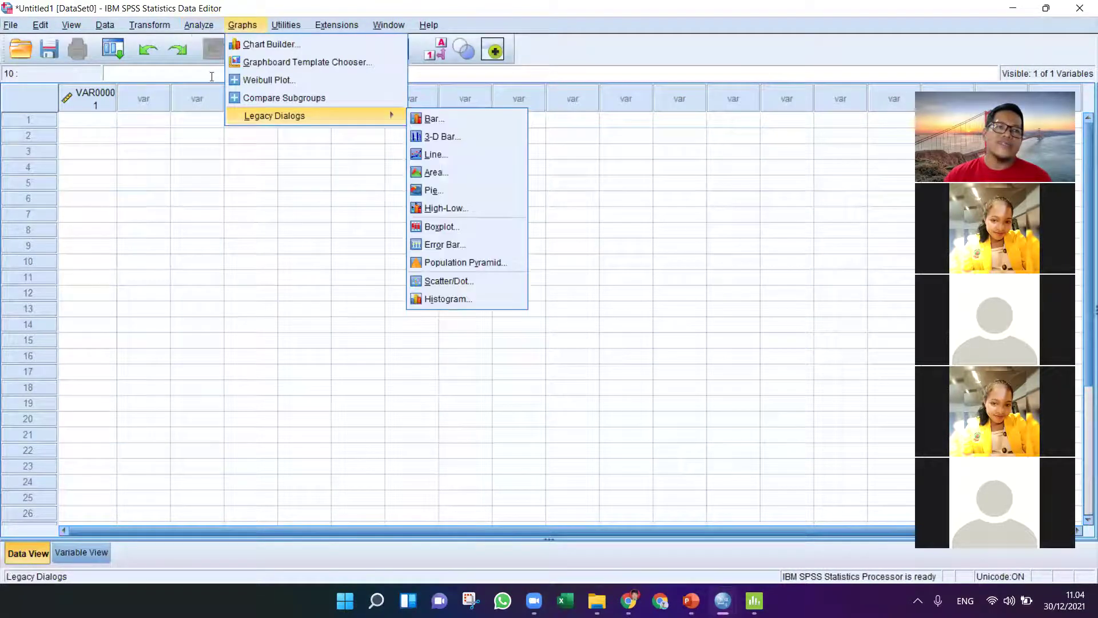
pyautogui.moveTo(198, 26)
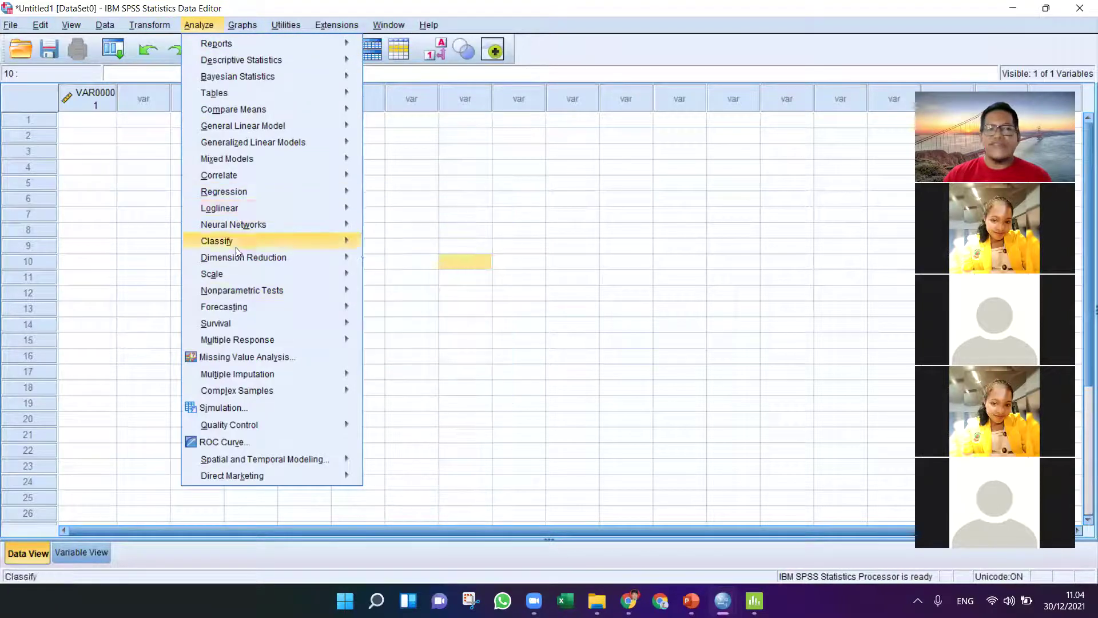
pyautogui.moveTo(246, 197)
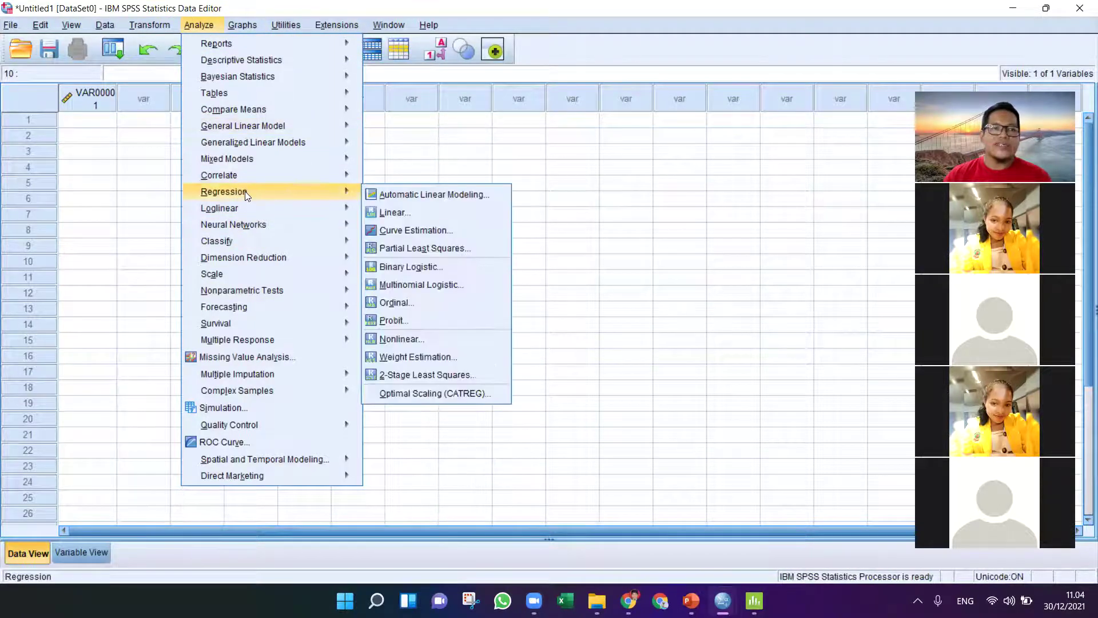
pyautogui.moveTo(294, 173)
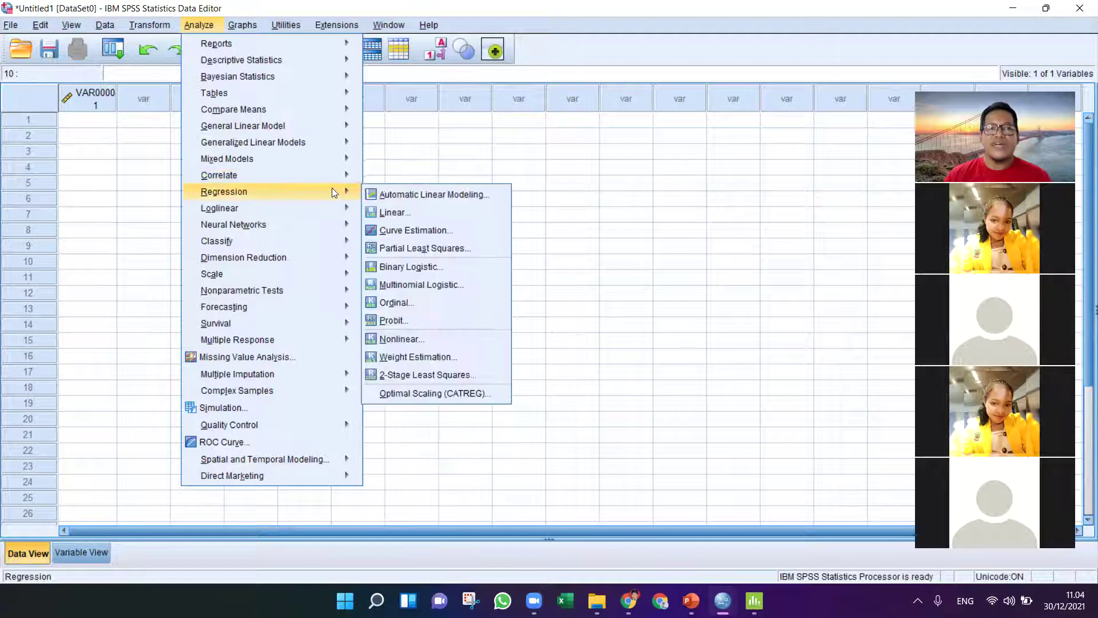
# Examine the utility and extension commands, and return to the empty data grid.
pyautogui.moveTo(286, 25)
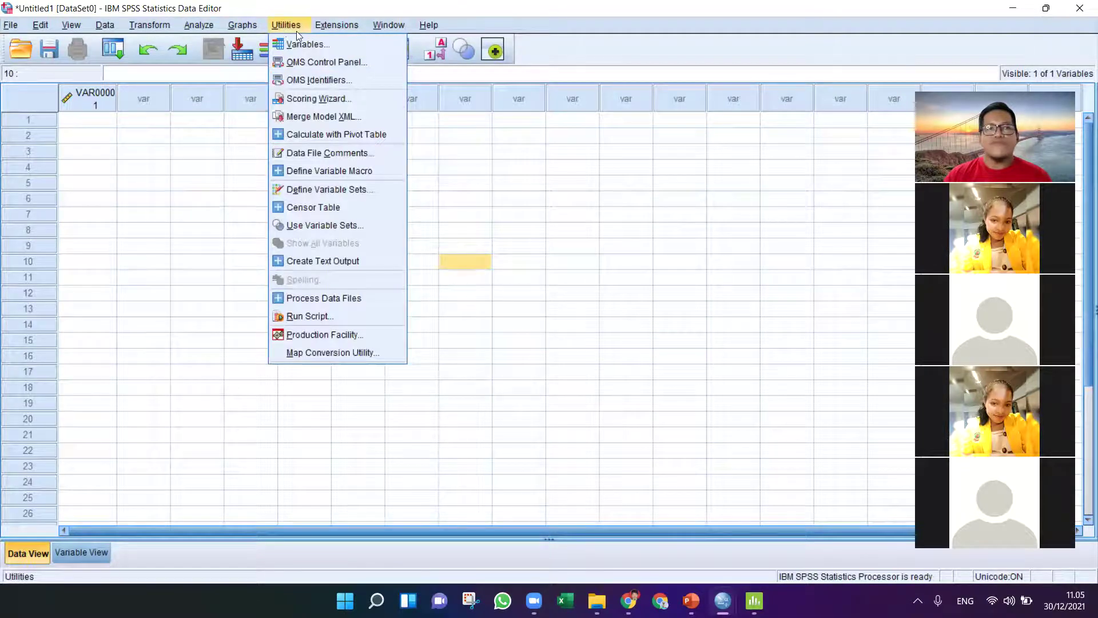
pyautogui.moveTo(336, 25)
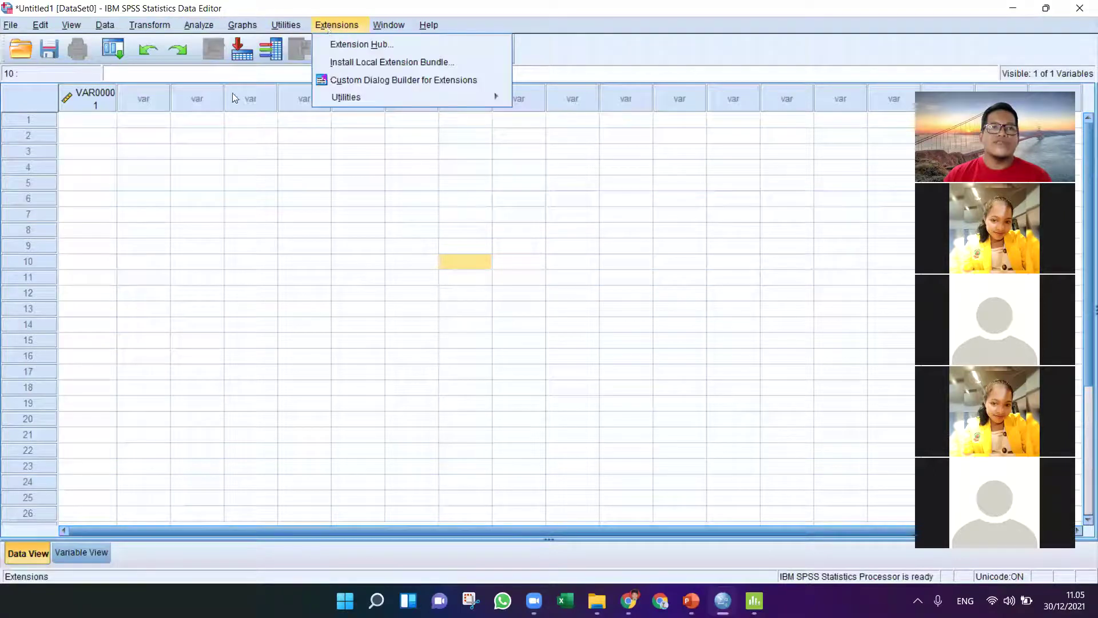
pyautogui.click(677, 200)
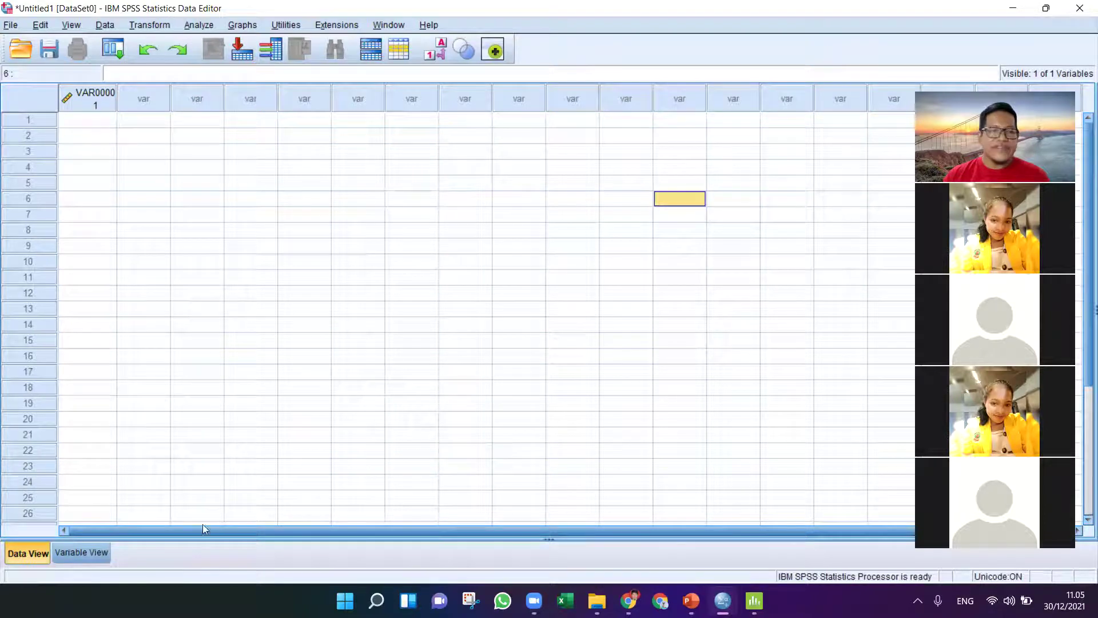
# Compare how VAR00001 is presented in Data View and Variable View, and select its name in Variable View.
pyautogui.click(73, 556)
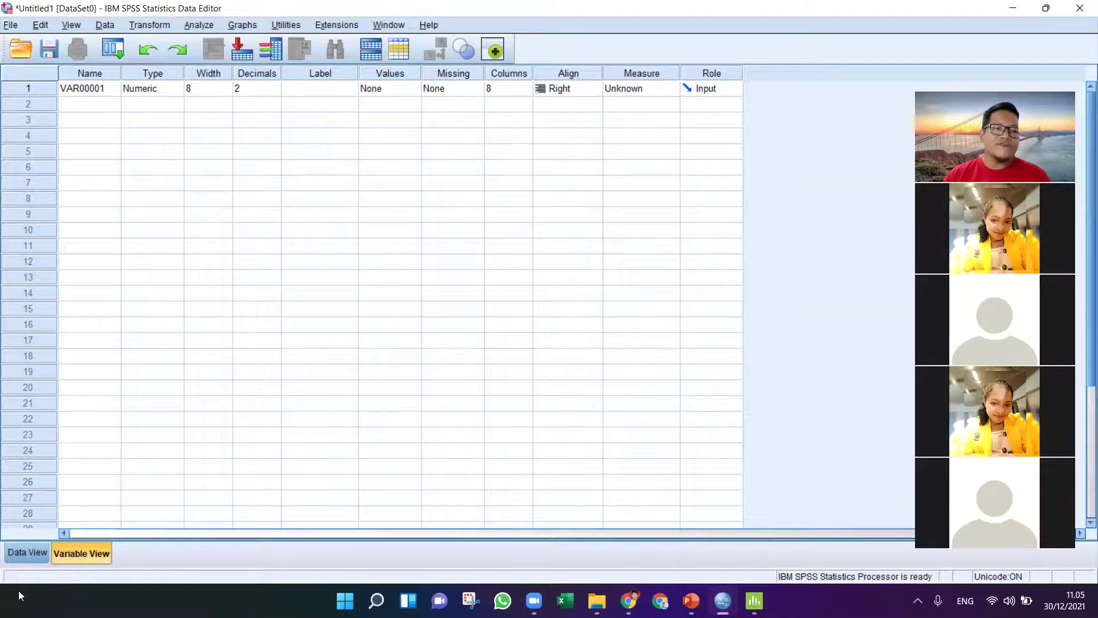
pyautogui.click(27, 552)
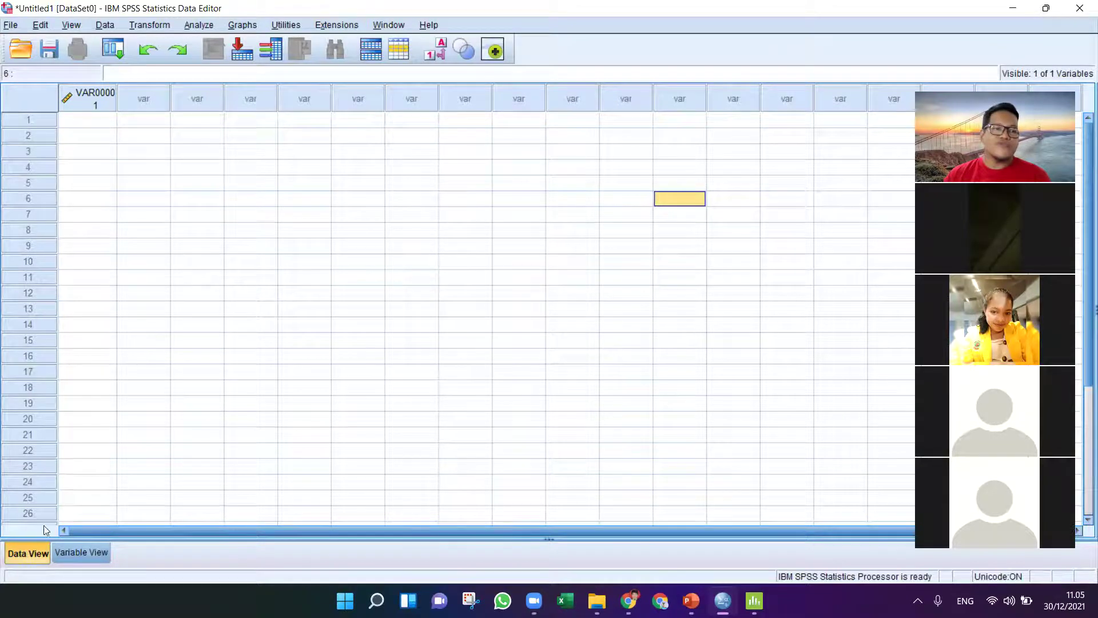
pyautogui.click(78, 552)
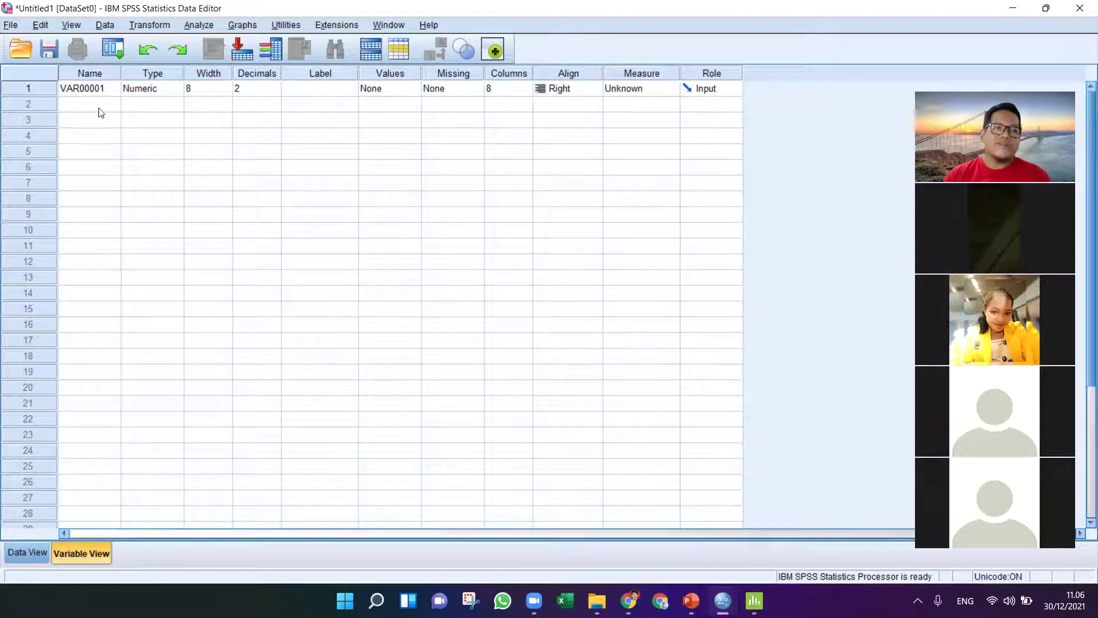
pyautogui.click(20, 551)
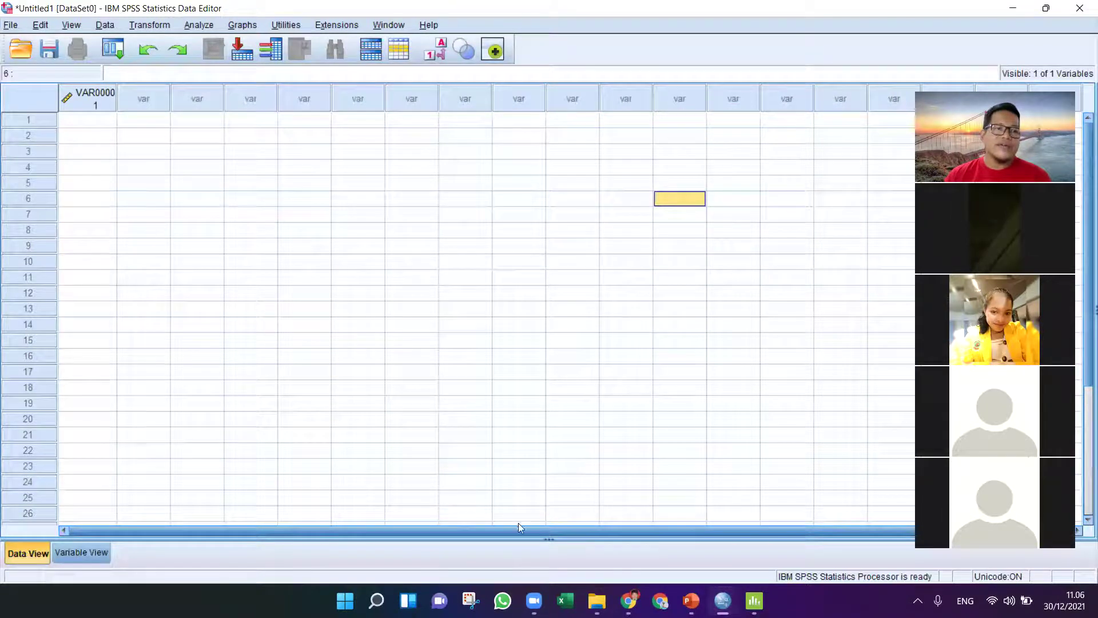
pyautogui.click(88, 554)
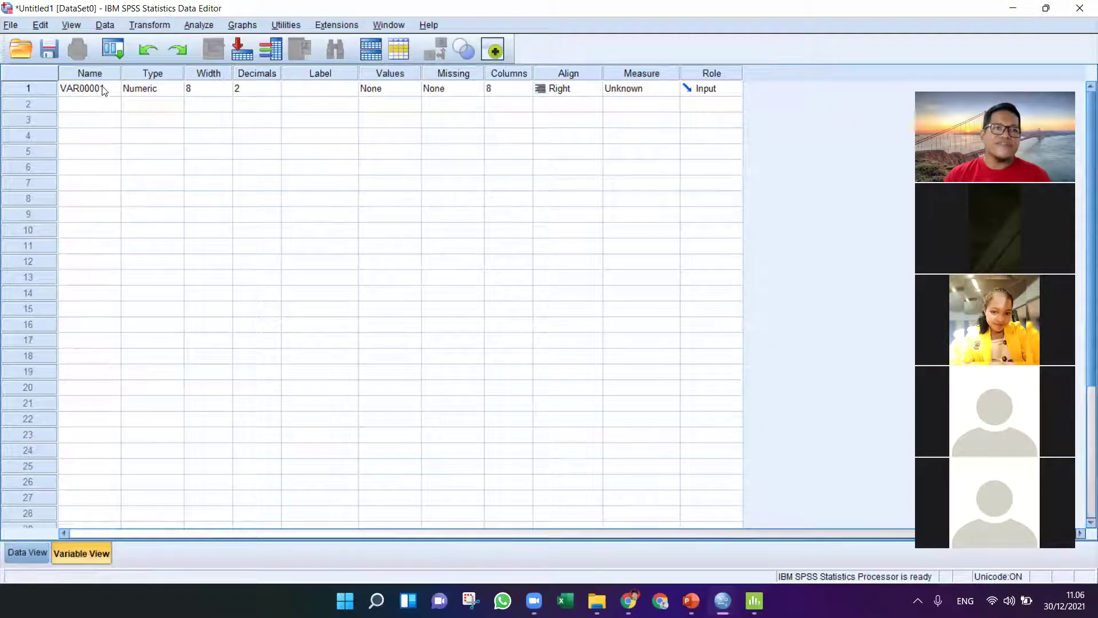
pyautogui.click(26, 552)
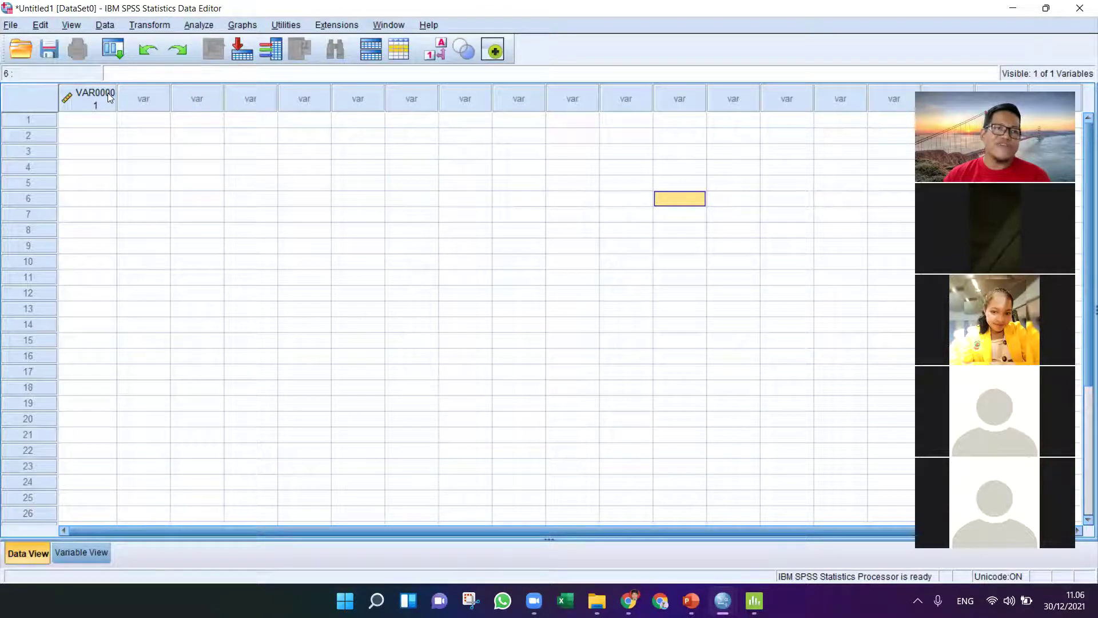
pyautogui.click(108, 551)
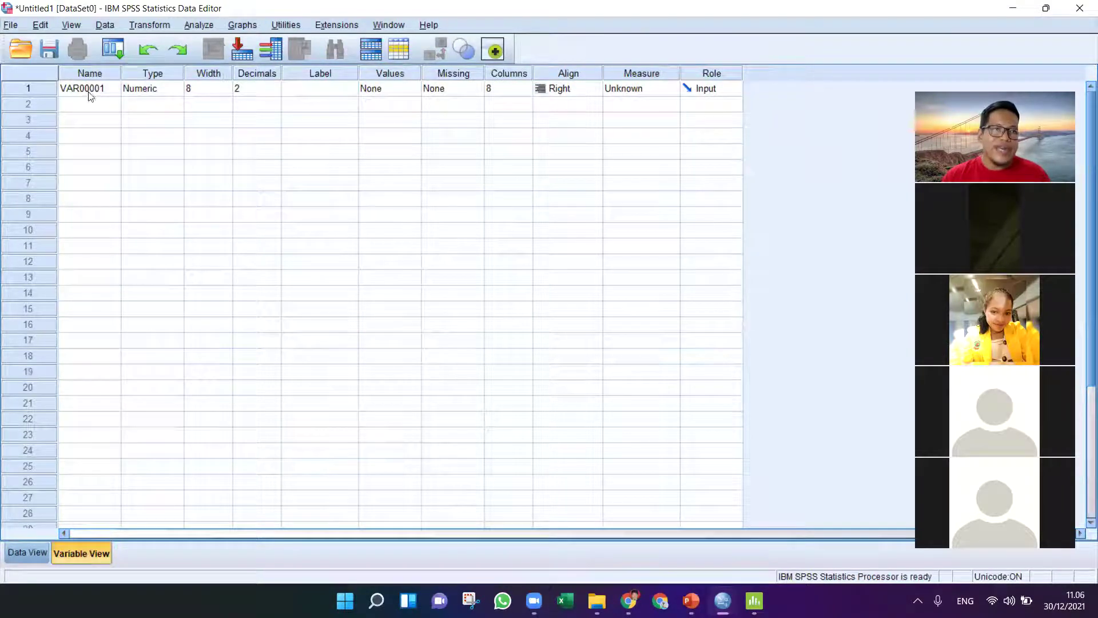
pyautogui.click(113, 89)
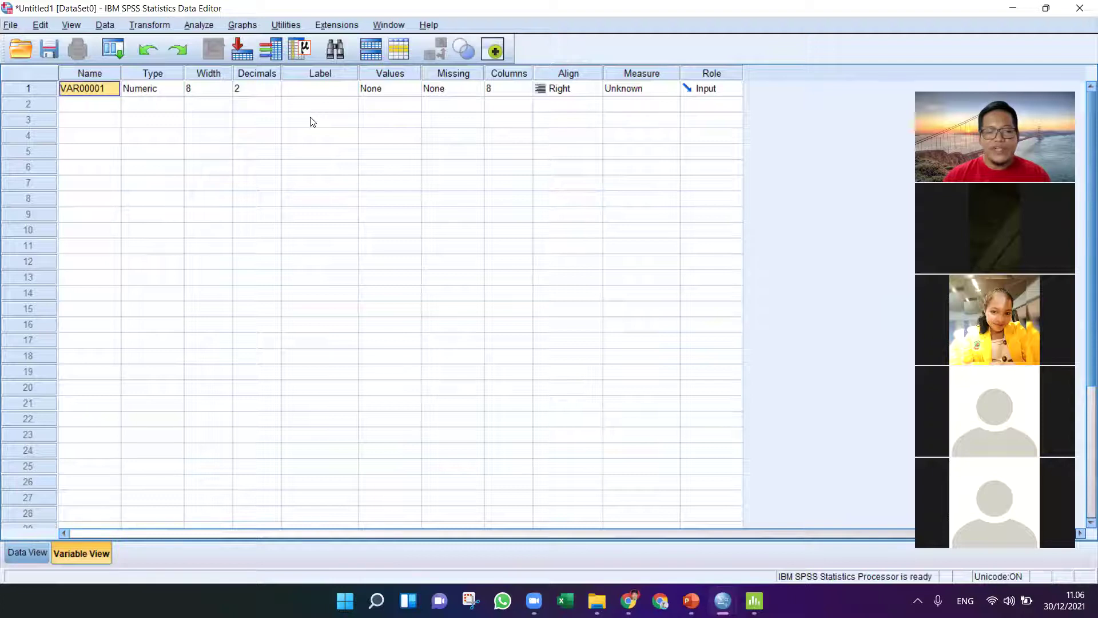
# Try to rename the first variable as JENIS KELAMIN, with a space between the two words.
pyautogui.write('E')
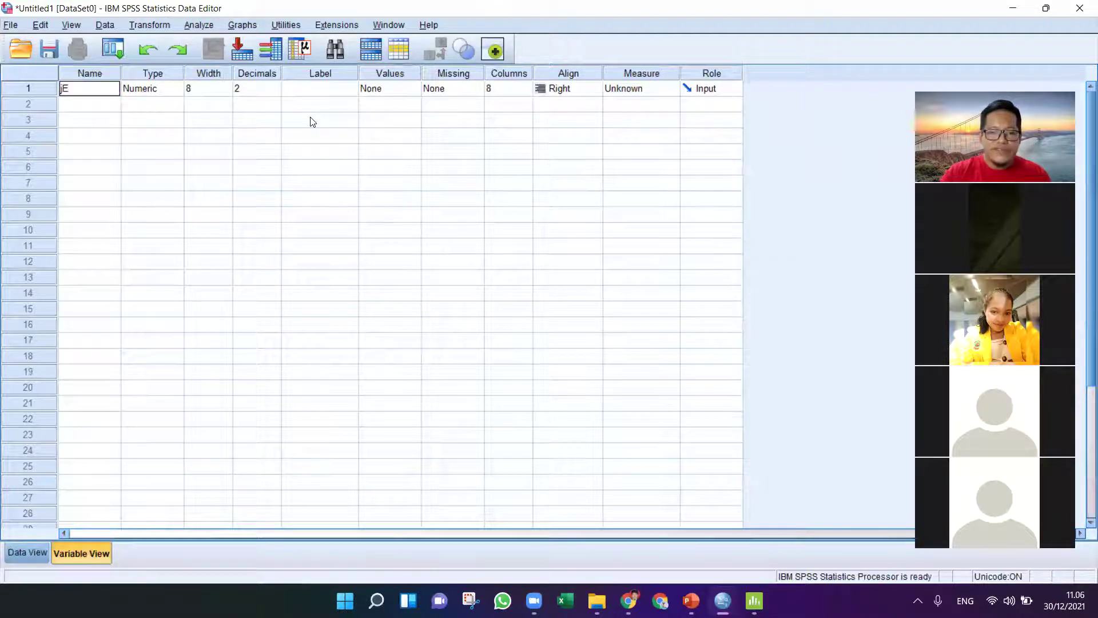
pyautogui.press('BackSpace')
pyautogui.press('BackSpace')
pyautogui.press('BackSpace')
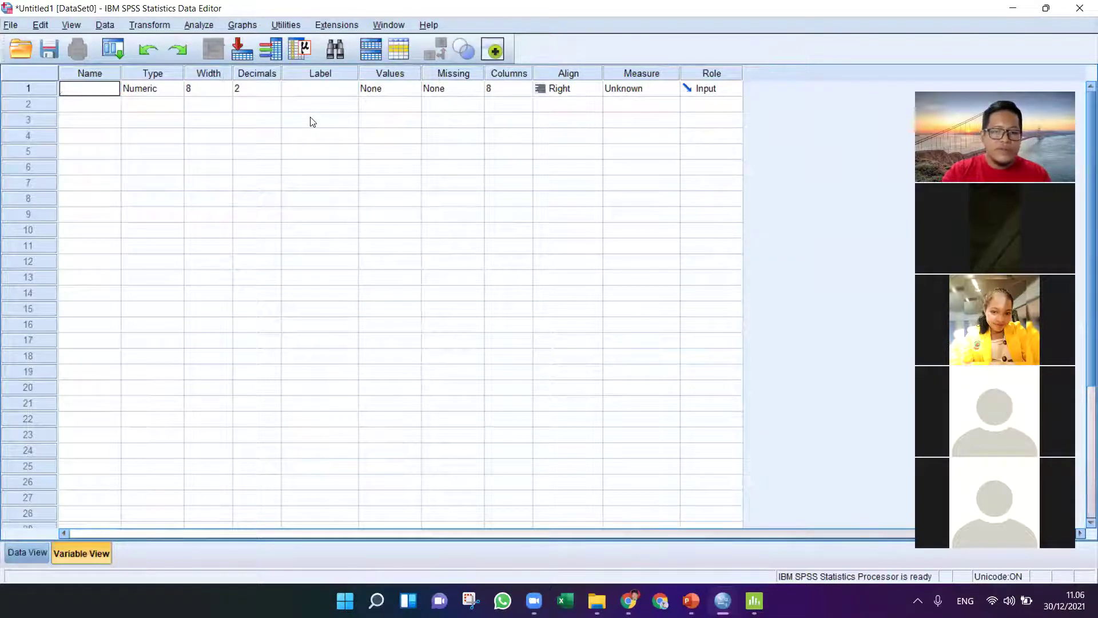
pyautogui.write('JENIS')
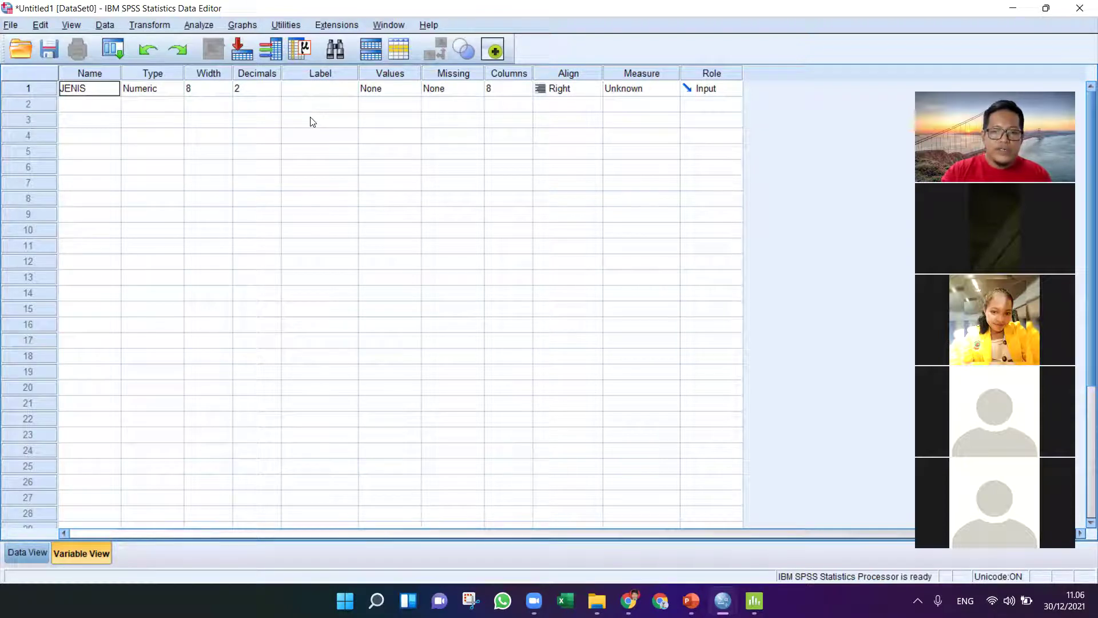
pyautogui.write('_KELAMIN')
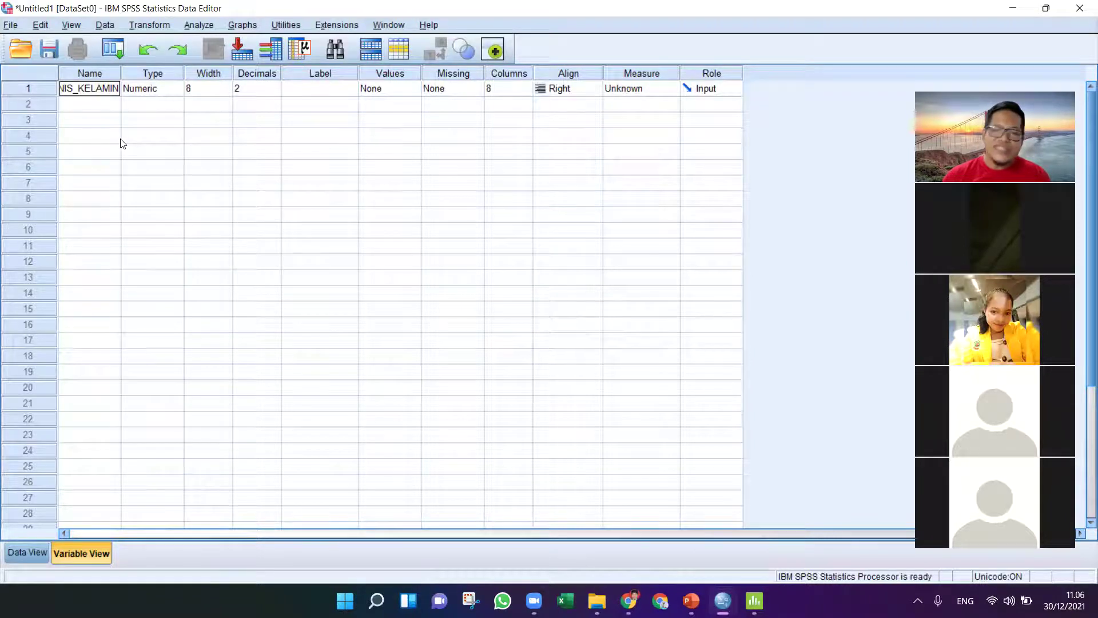
pyautogui.press('BackSpace')
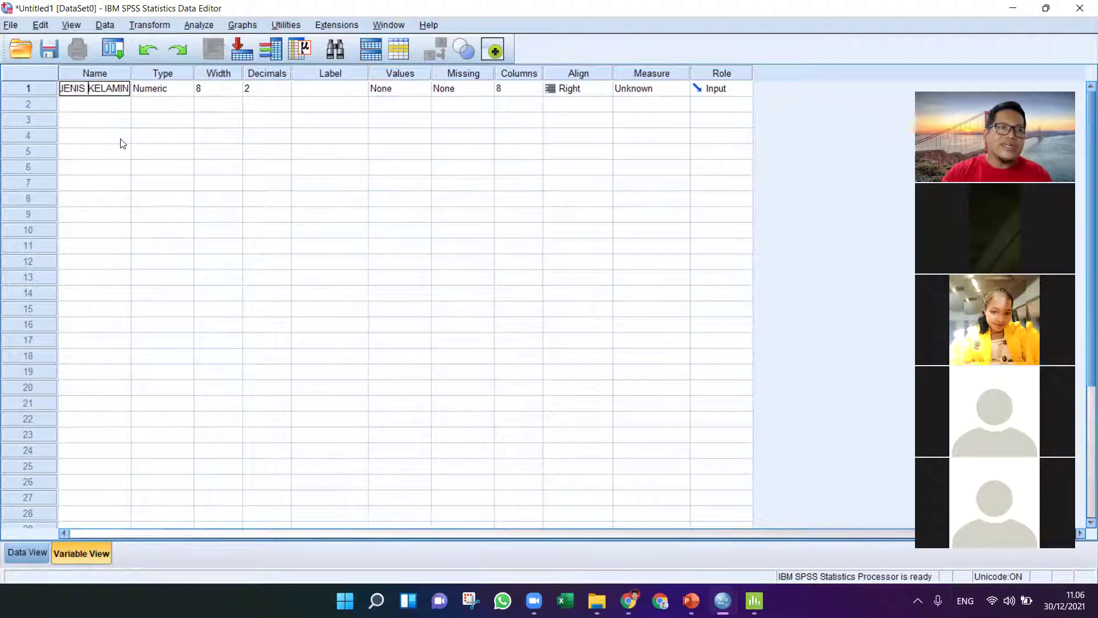
pyautogui.press('Return')
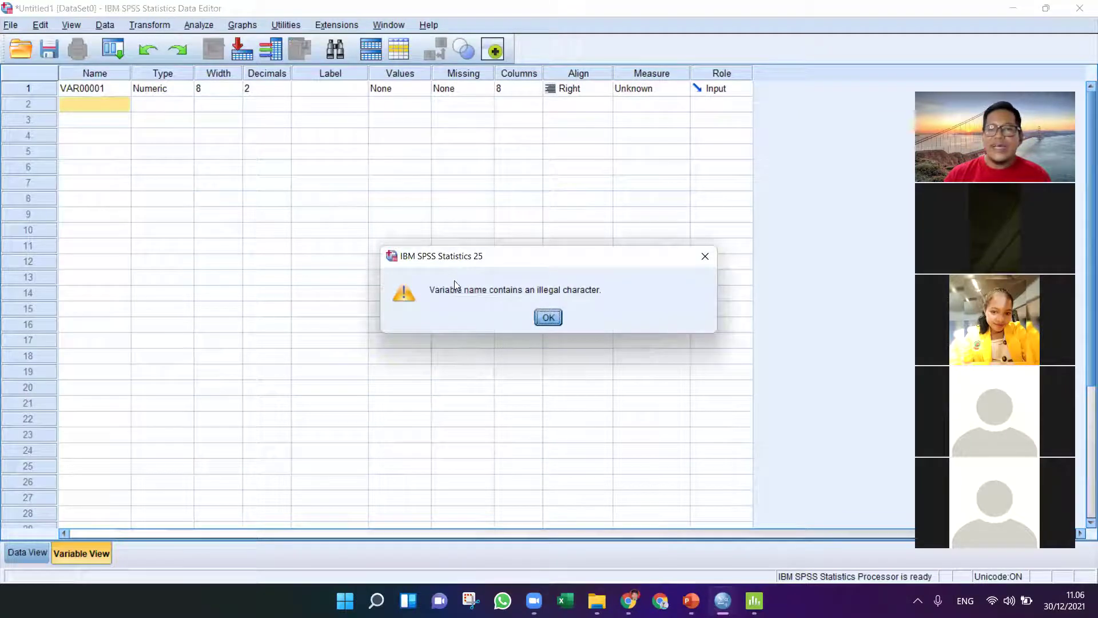
pyautogui.click(548, 317)
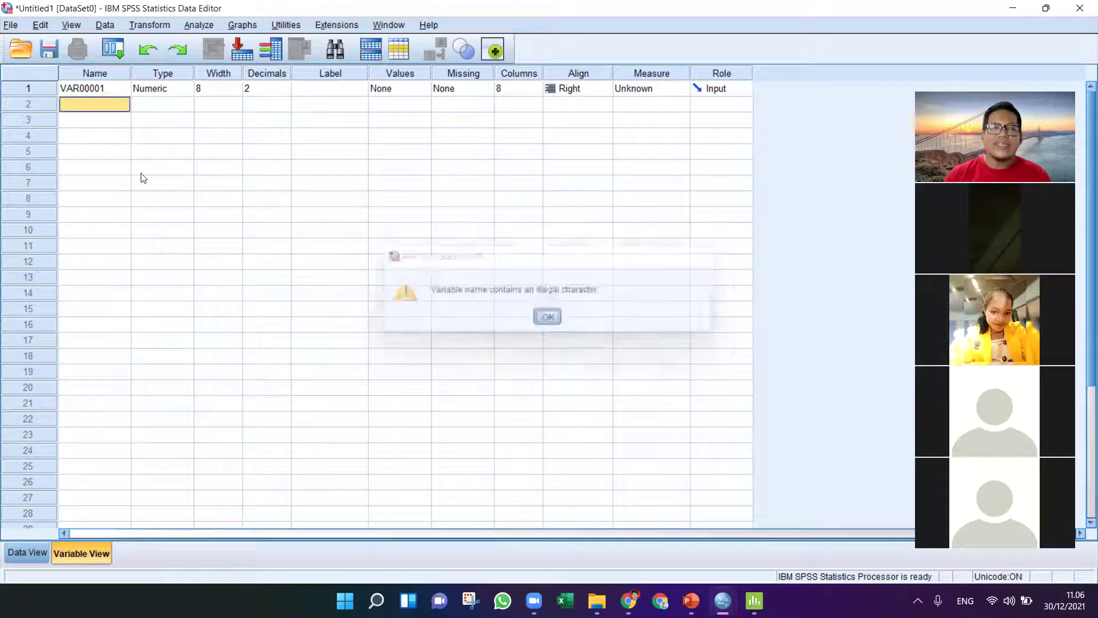
# Rename the first variable as JENIS_KELAMIN, joining the two words with an underscore.
pyautogui.click(117, 91)
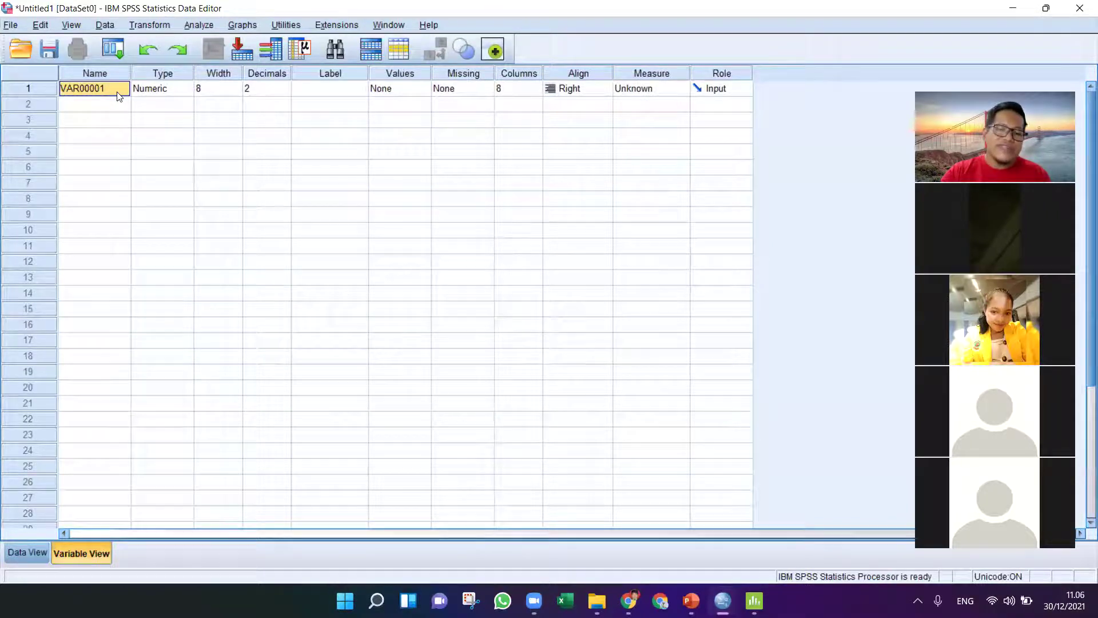
pyautogui.write('JK')
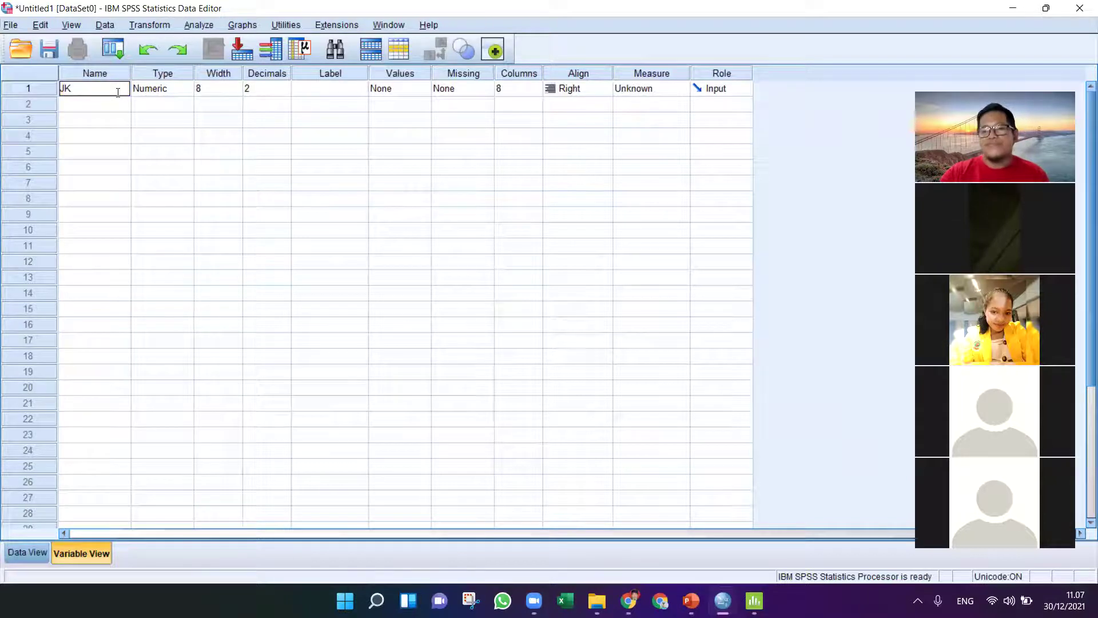
pyautogui.write('NIS_KELAMIN')
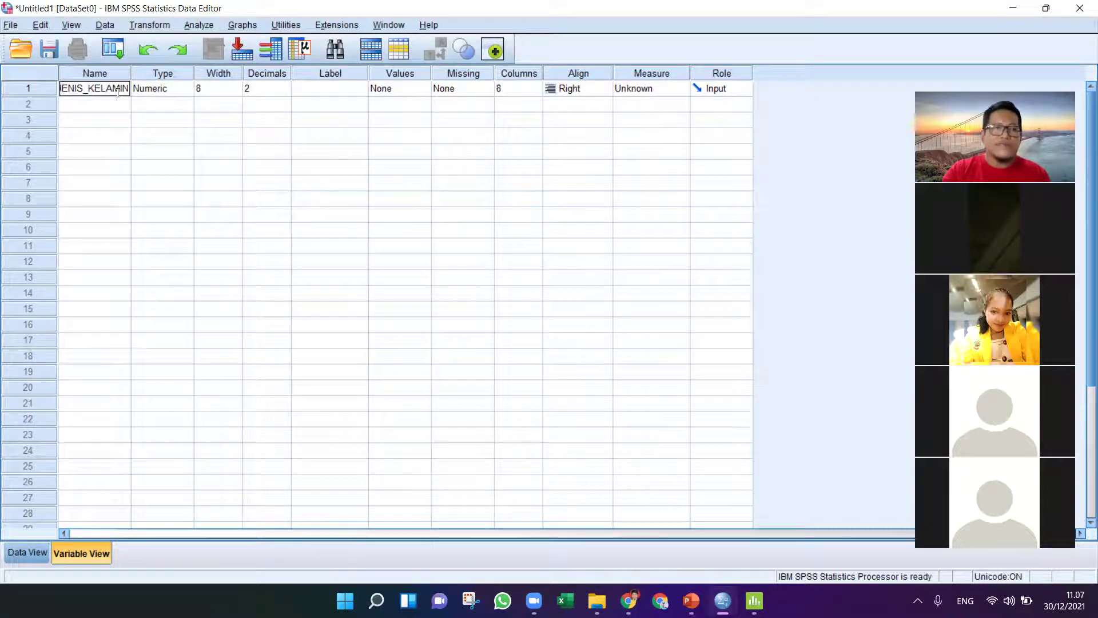
pyautogui.press('Return')
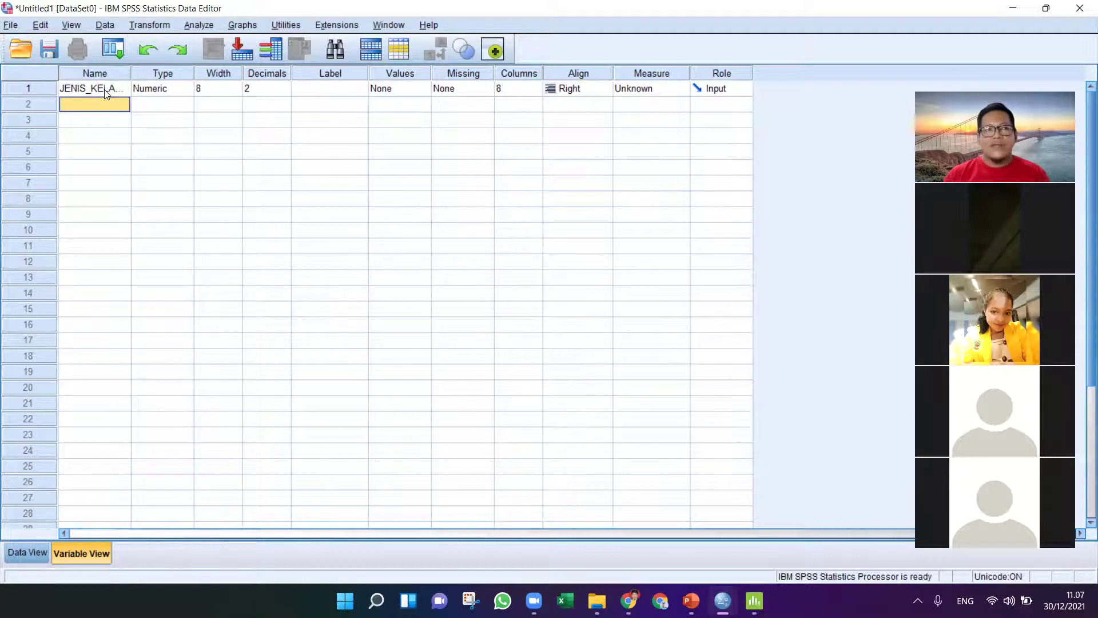
# Shorten the first variable's name to JK.
pyautogui.click(103, 93)
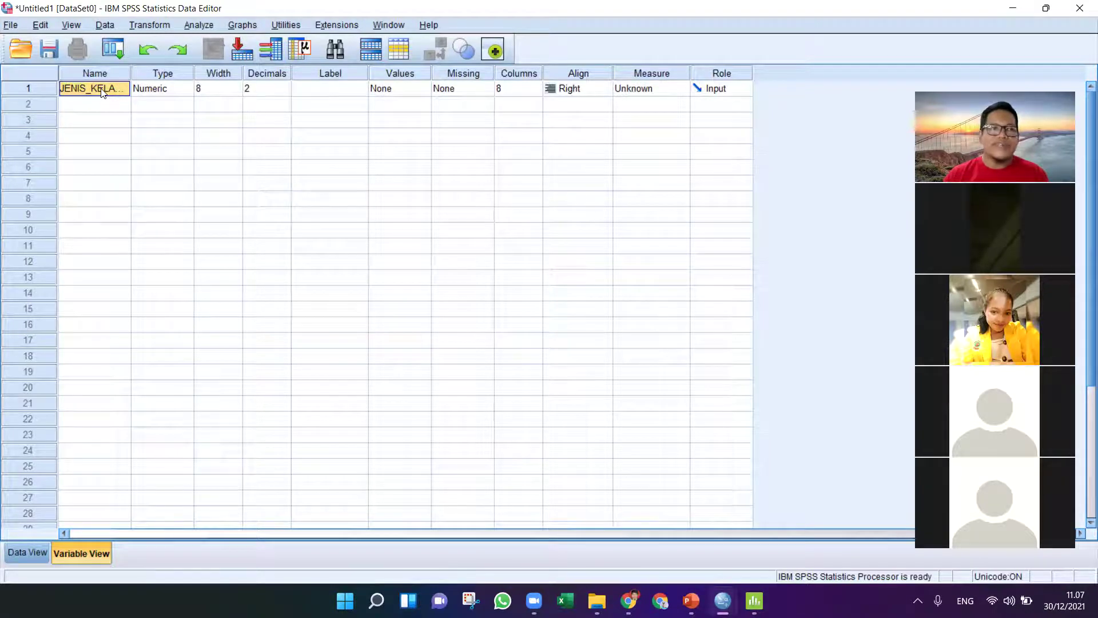
pyautogui.doubleClick(100, 91)
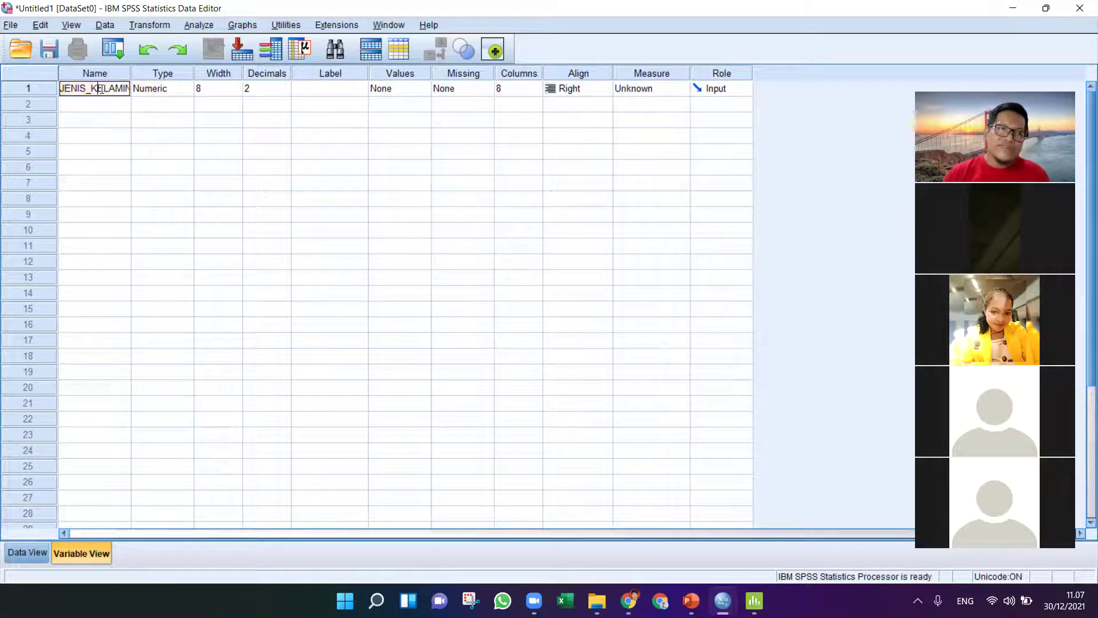
pyautogui.hotkey('ctrl', 'a')
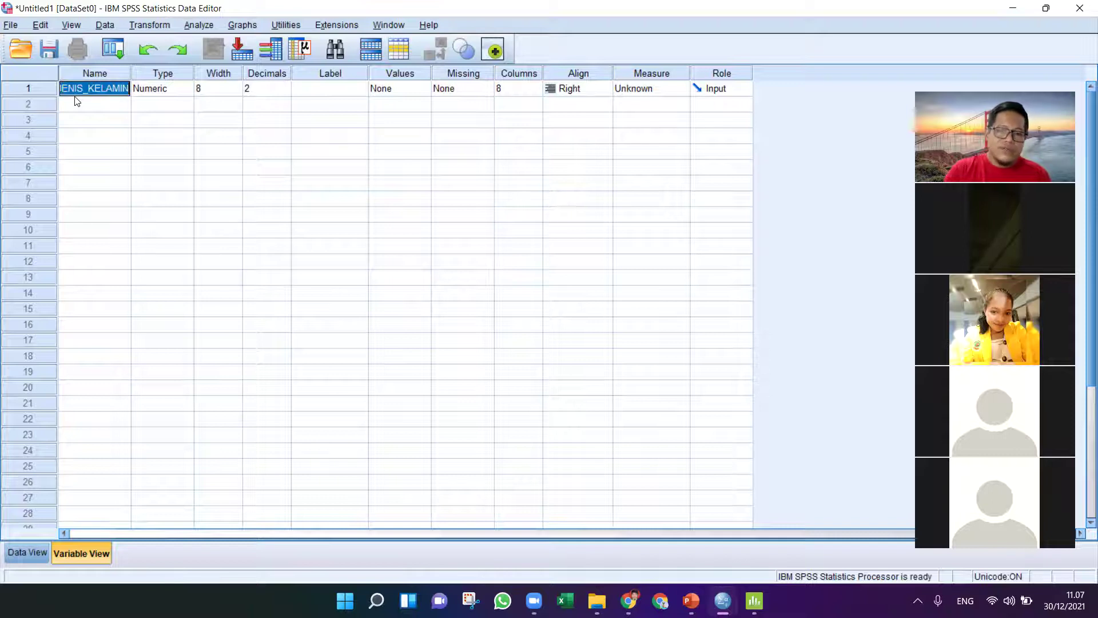
pyautogui.write('JK')
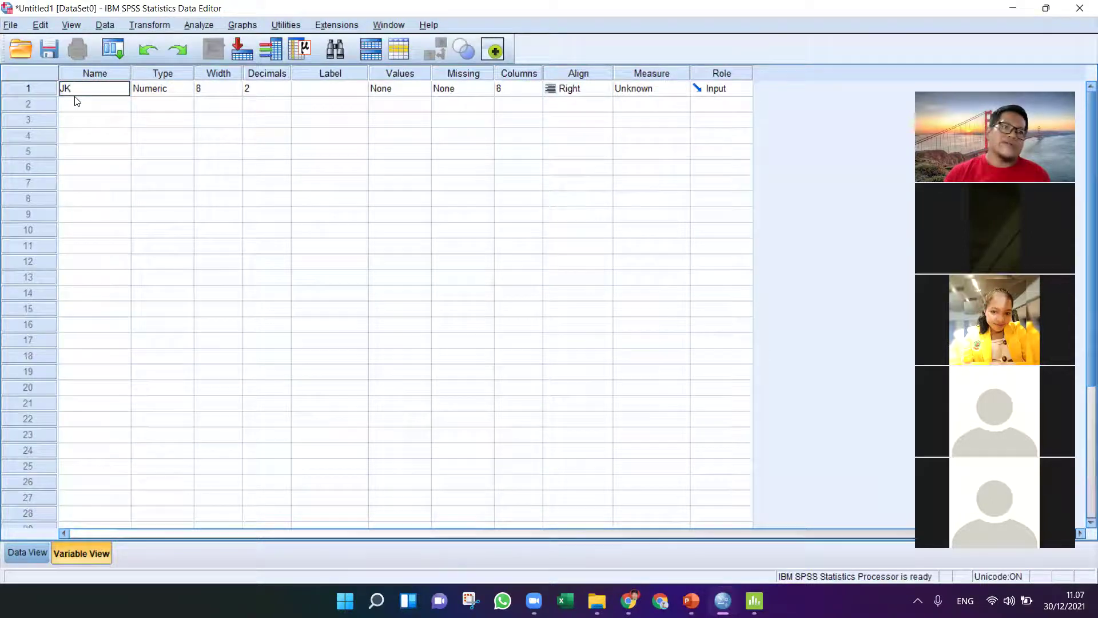
pyautogui.click(96, 124)
pyautogui.click(102, 91)
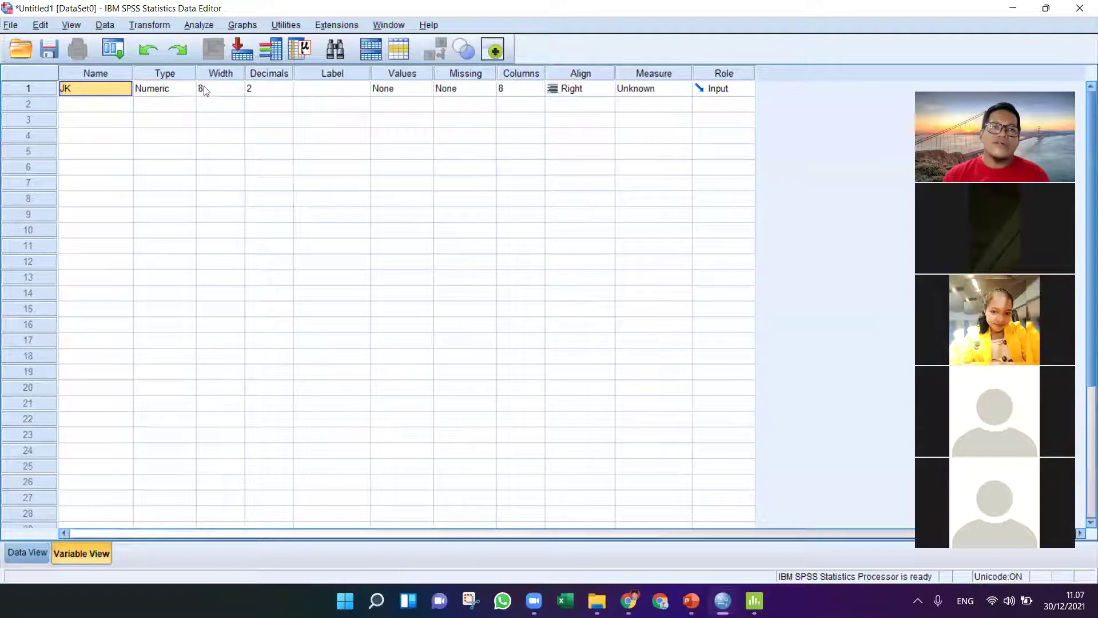
# Give the variable JK the descriptive label JENIS KELAMIN.
pyautogui.click(346, 93)
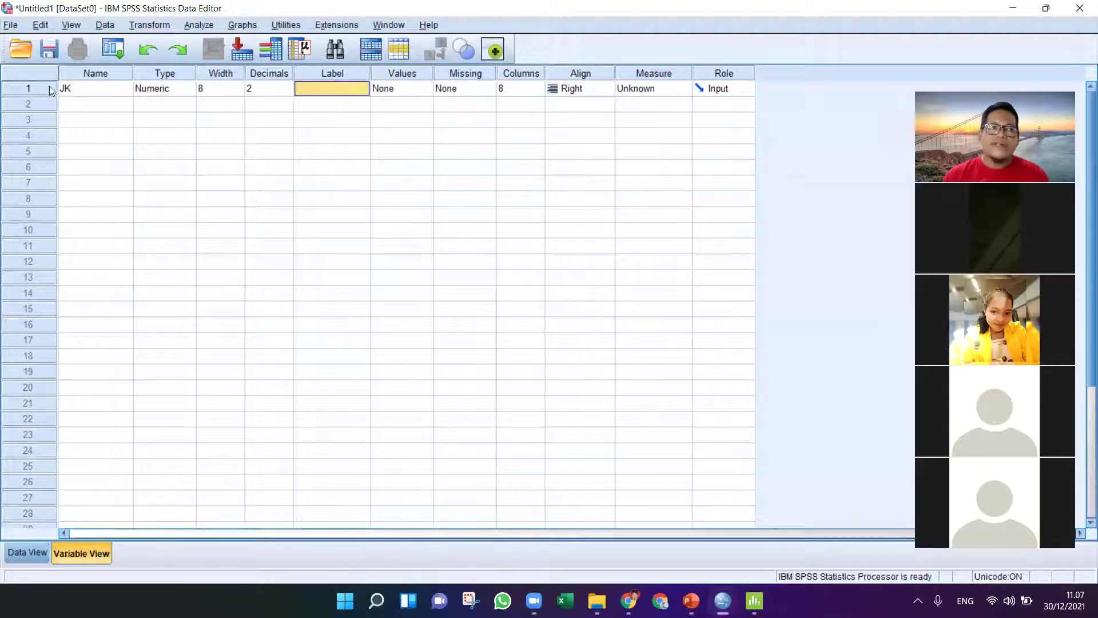
pyautogui.click(86, 94)
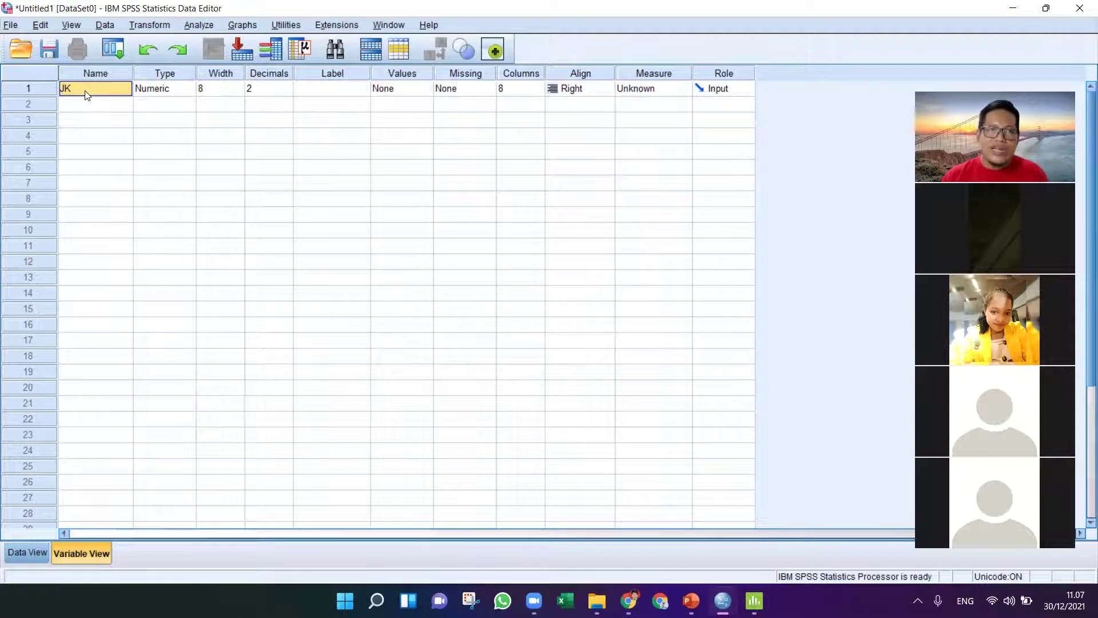
pyautogui.click(328, 94)
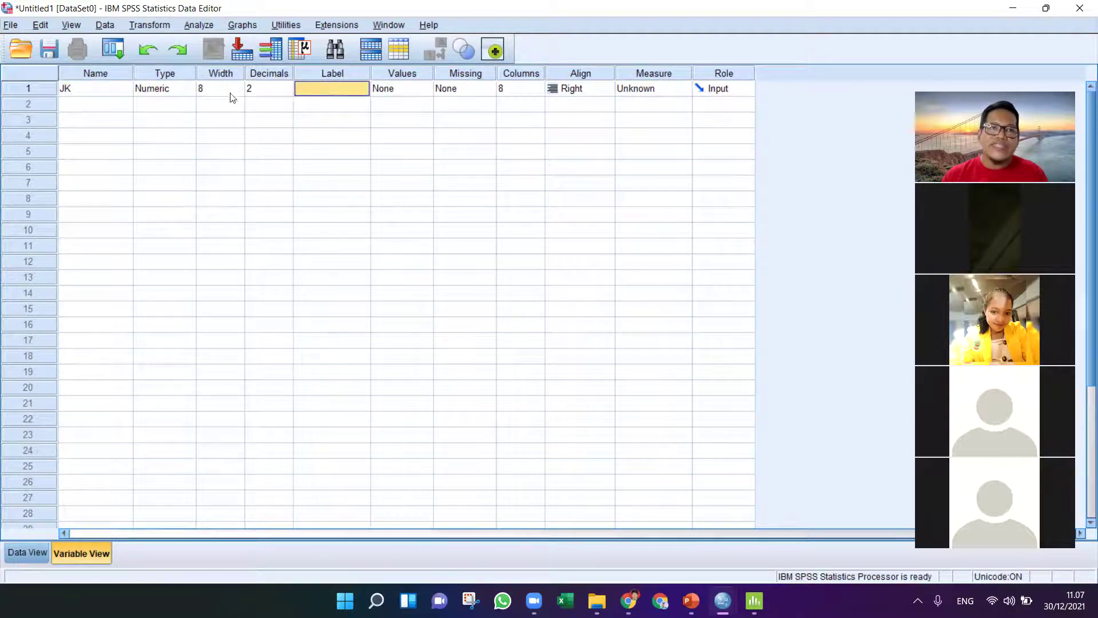
pyautogui.click(89, 93)
pyautogui.click(321, 96)
pyautogui.click(107, 95)
pyautogui.click(356, 94)
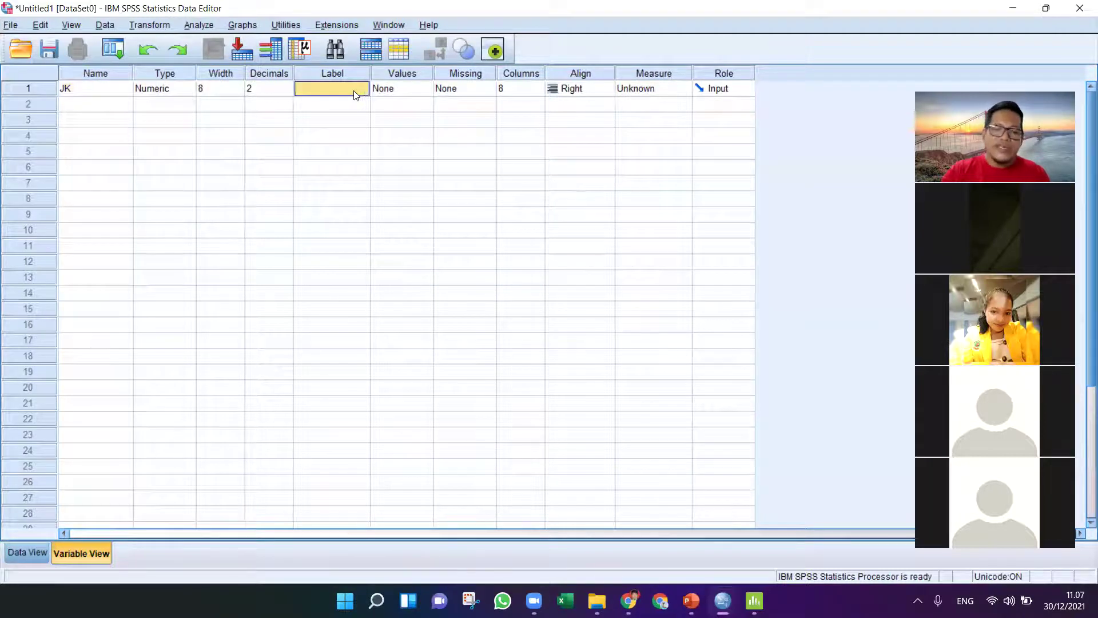
pyautogui.write('JENIS KELAMIN')
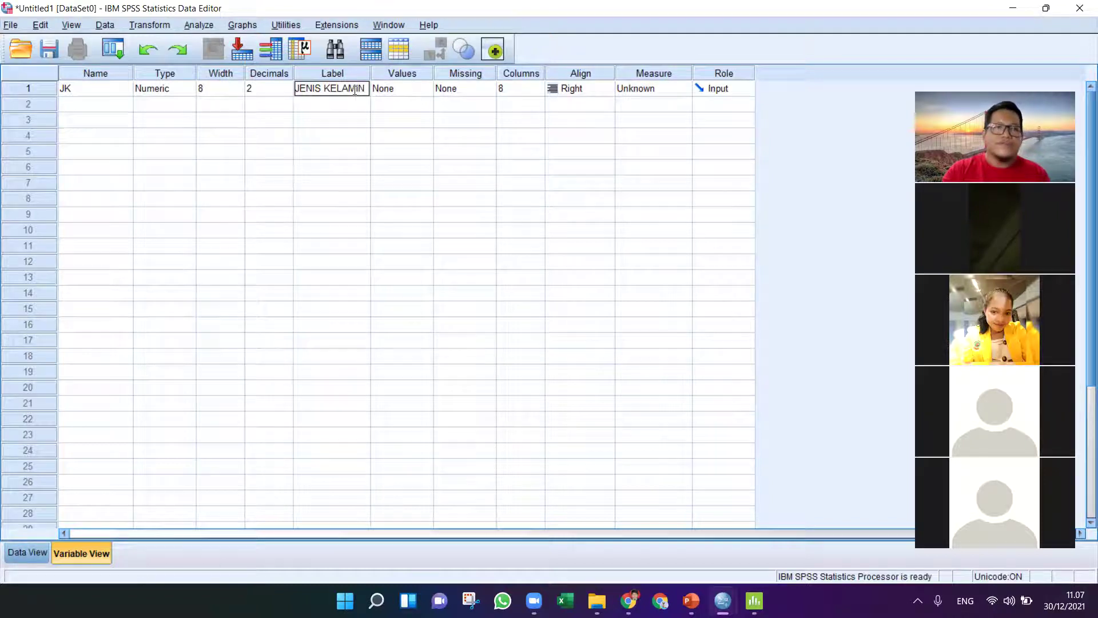
pyautogui.click(326, 150)
pyautogui.click(345, 88)
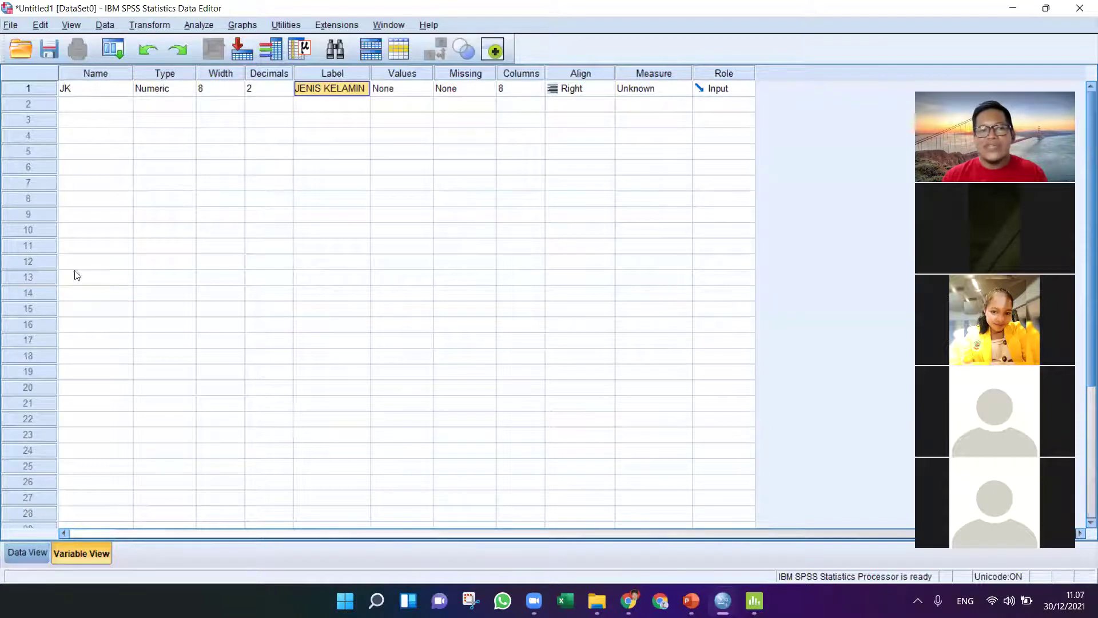
# Compare how the JK variable's name and label are presented in Data View and Variable View.
pyautogui.click(14, 556)
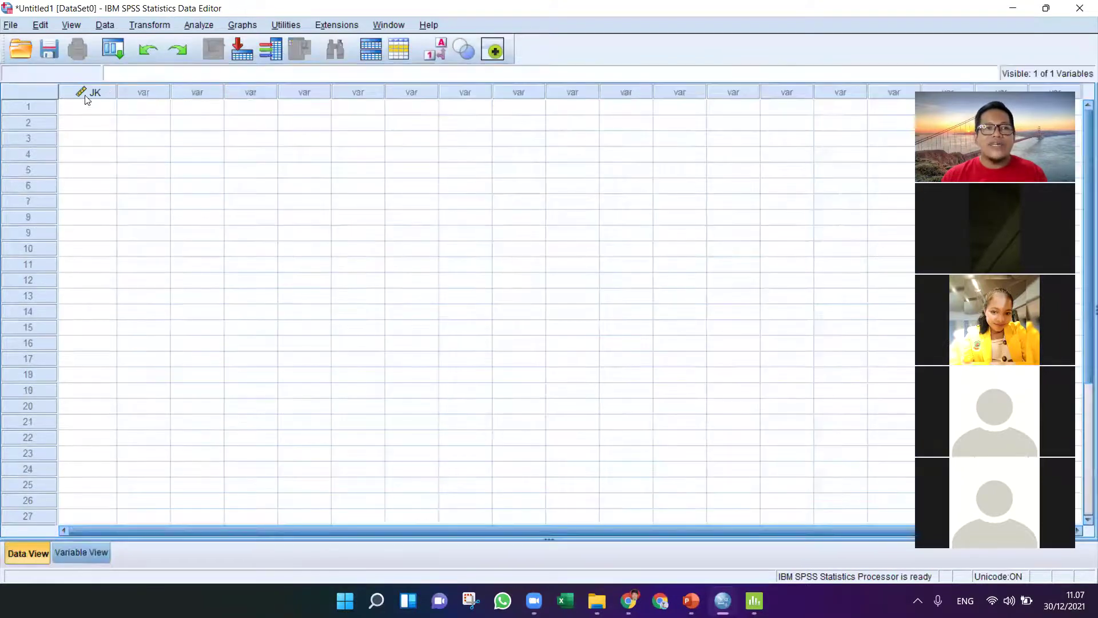
pyautogui.click(76, 558)
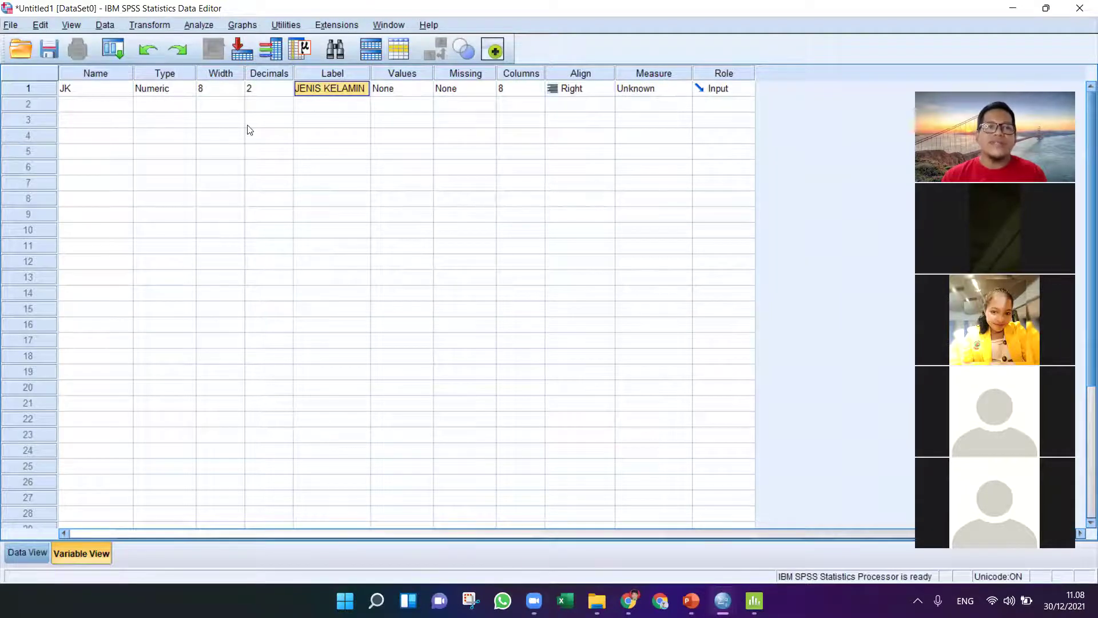
pyautogui.click(25, 550)
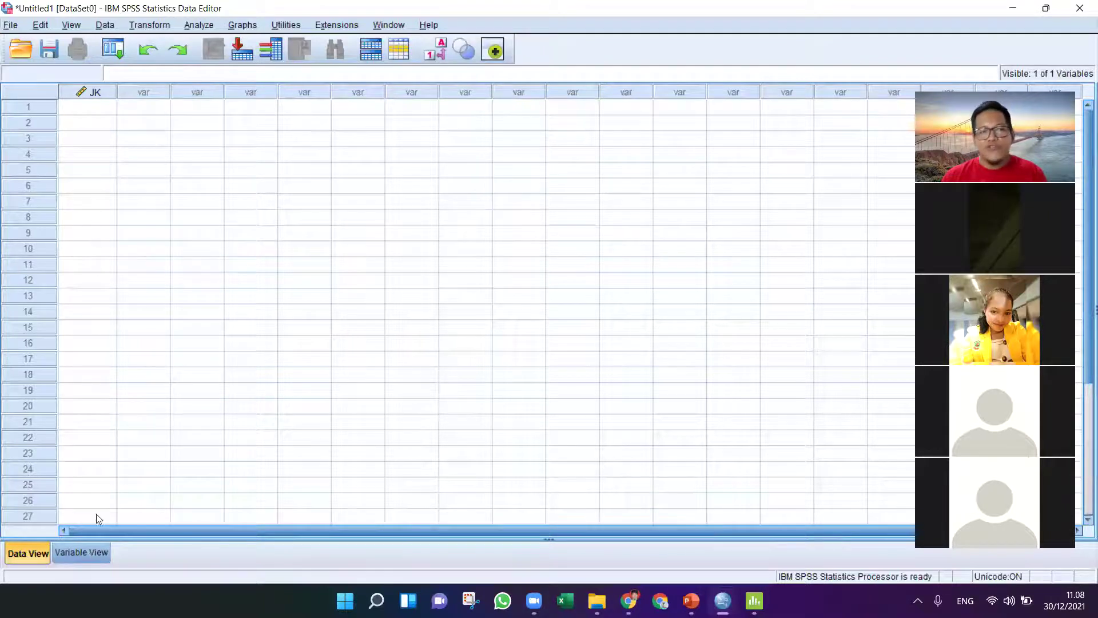
# Examine the available variable types for JK in Variable View, and leave the type as Numeric.
pyautogui.click(95, 553)
pyautogui.click(184, 88)
pyautogui.click(184, 88)
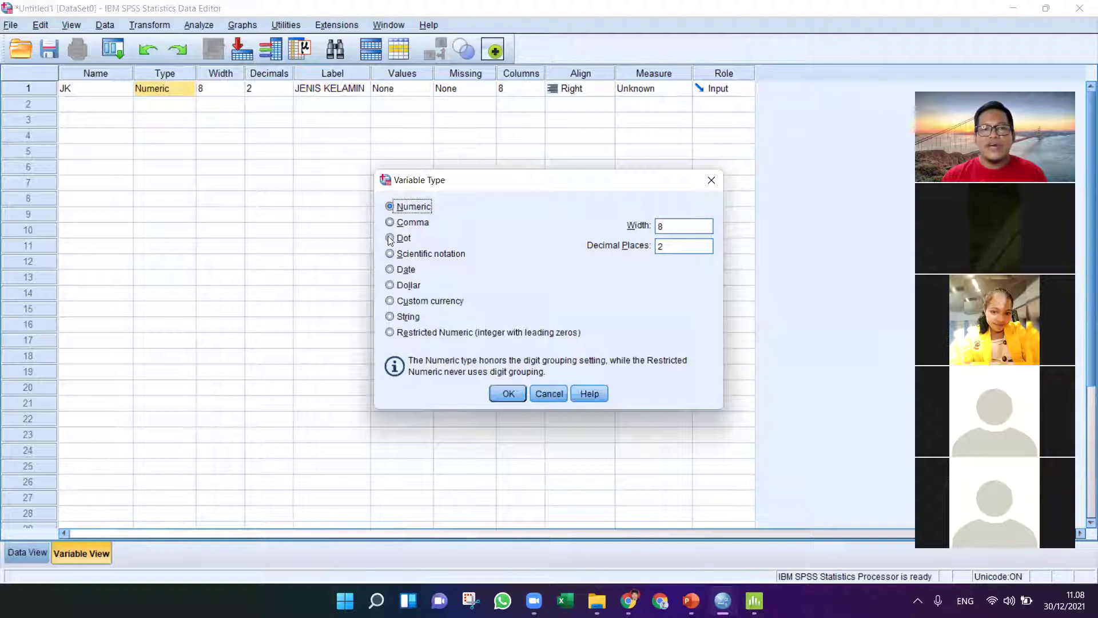
pyautogui.click(548, 393)
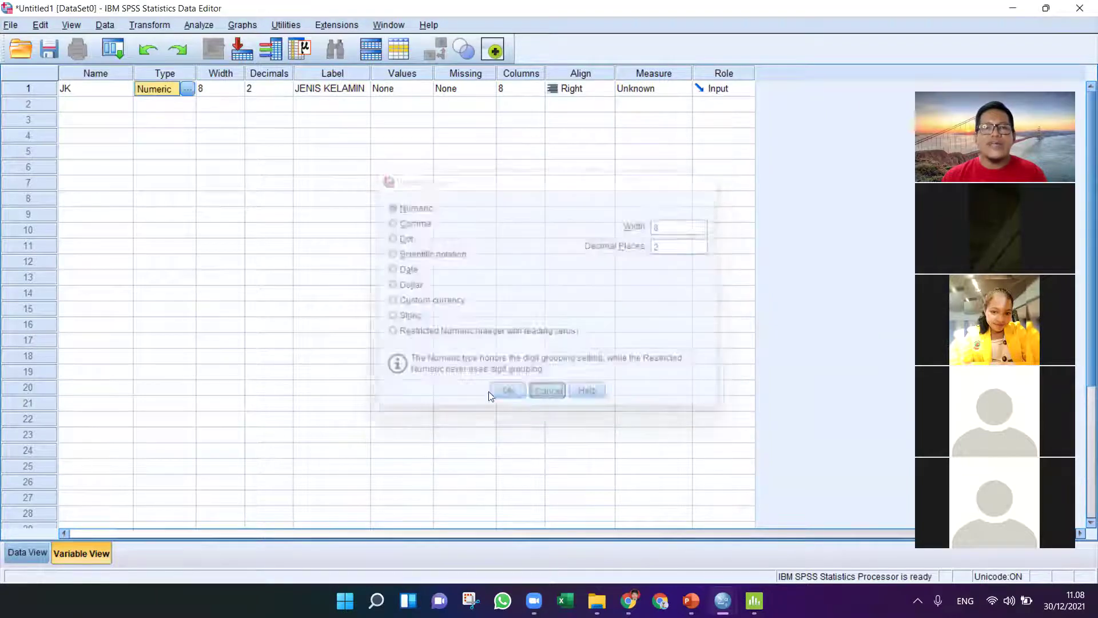
# Examine the width and decimals settings of JK, and check its column in Data View.
pyautogui.click(225, 95)
pyautogui.click(226, 137)
pyautogui.click(225, 109)
pyautogui.click(279, 106)
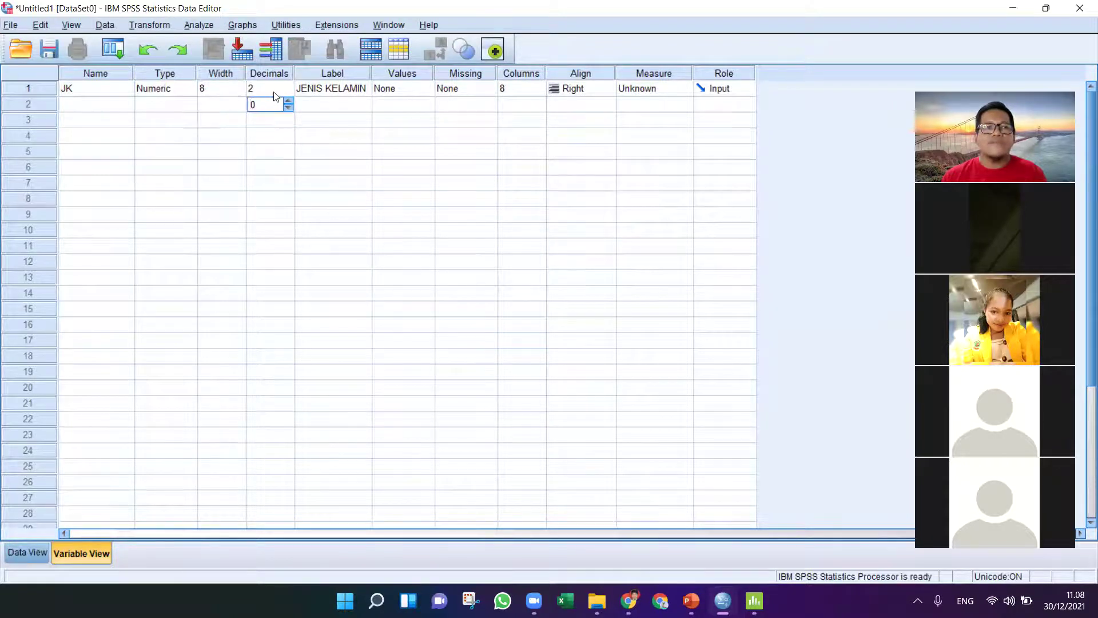
pyautogui.click(274, 93)
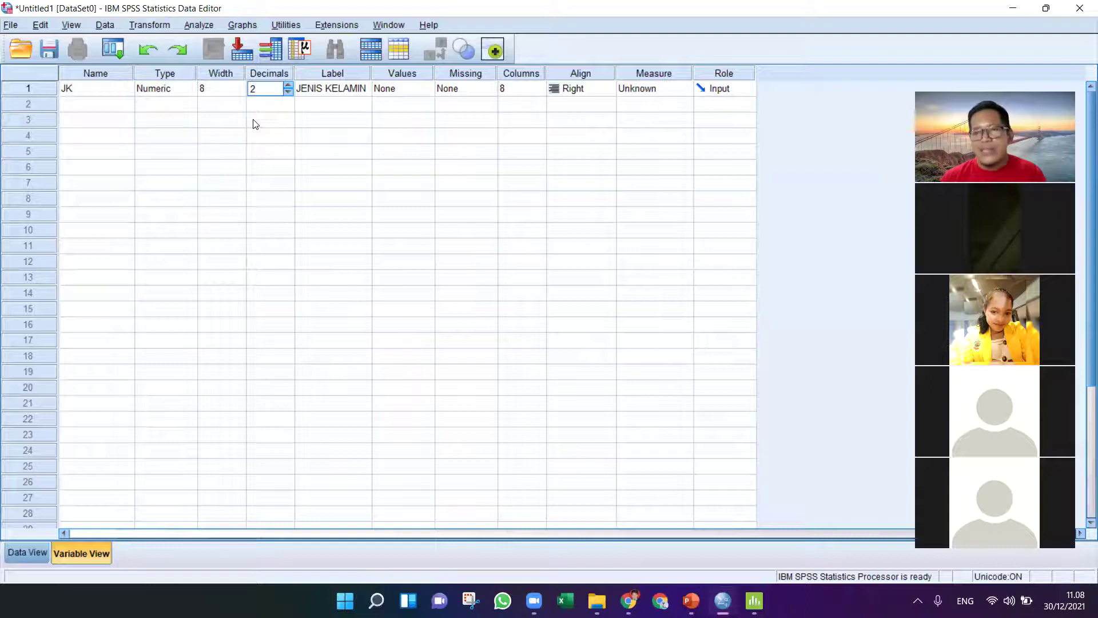
pyautogui.click(32, 549)
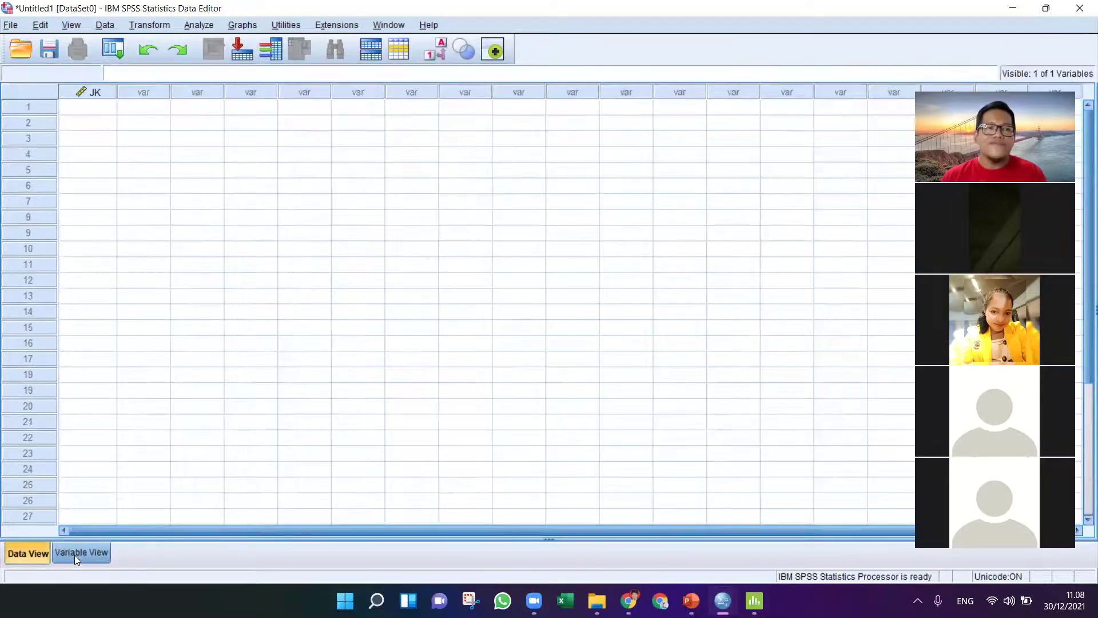
pyautogui.click(74, 555)
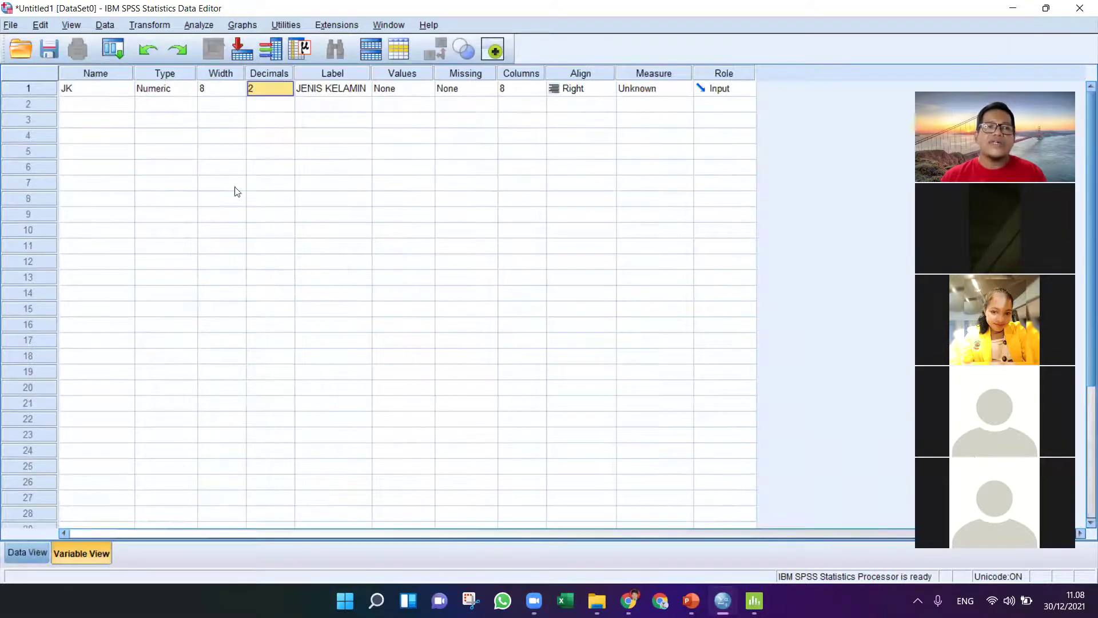
# Set the number of decimals for JK to 0, and select its label.
pyautogui.click(286, 85)
pyautogui.doubleClick(272, 92)
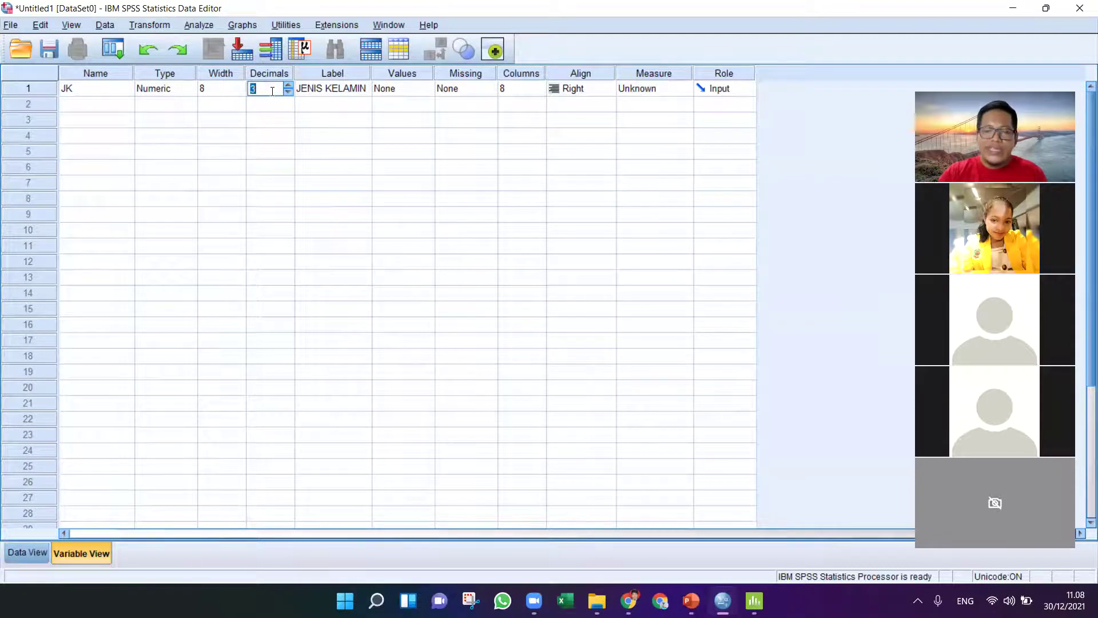
pyautogui.write('0')
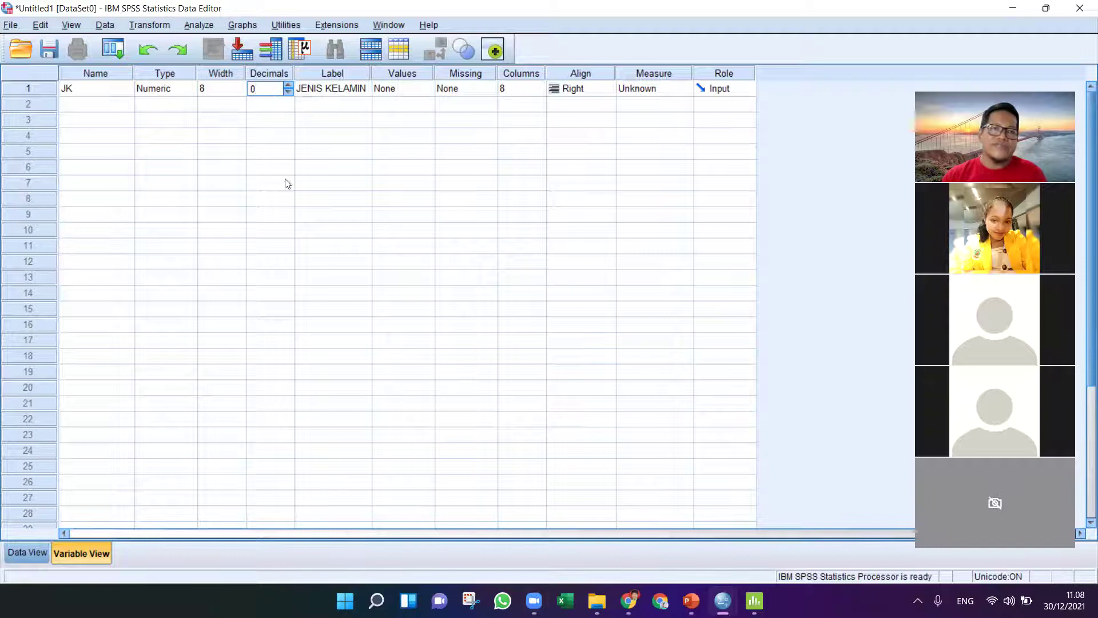
pyautogui.click(284, 150)
pyautogui.click(267, 93)
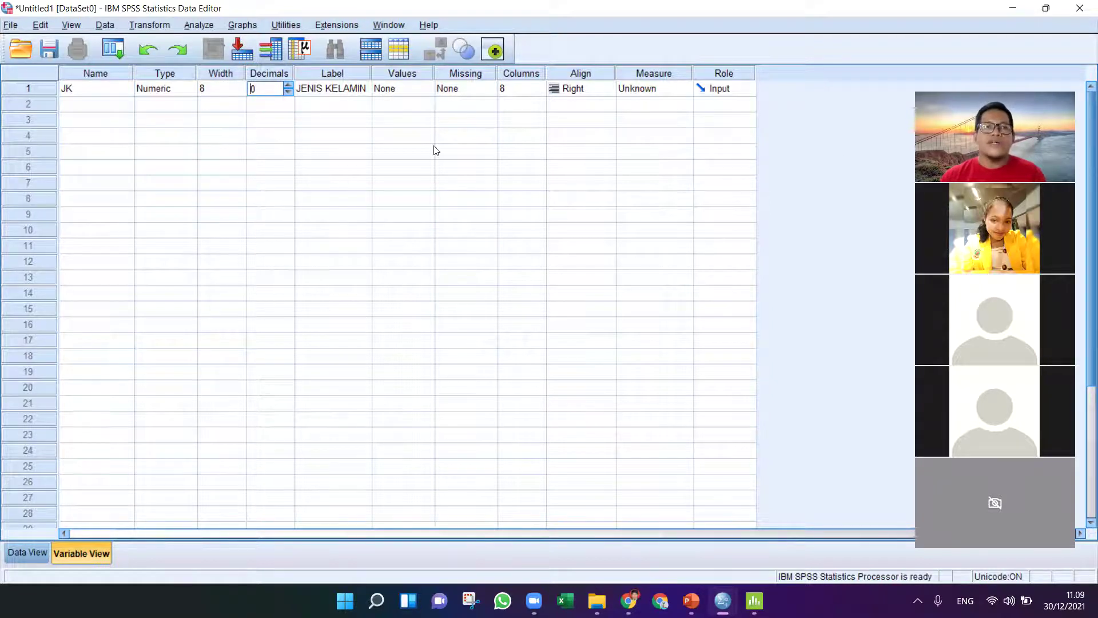
pyautogui.click(344, 93)
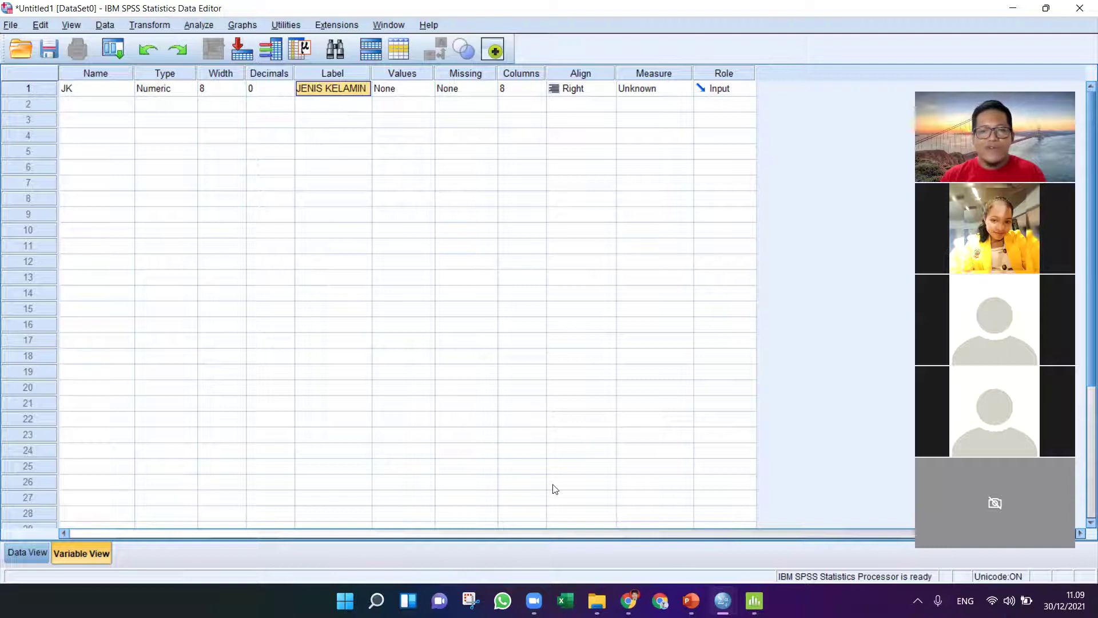
# Look at the log in the SPSS output Viewer, and return to the Data Editor.
pyautogui.moveTo(722, 601)
pyautogui.click(800, 524)
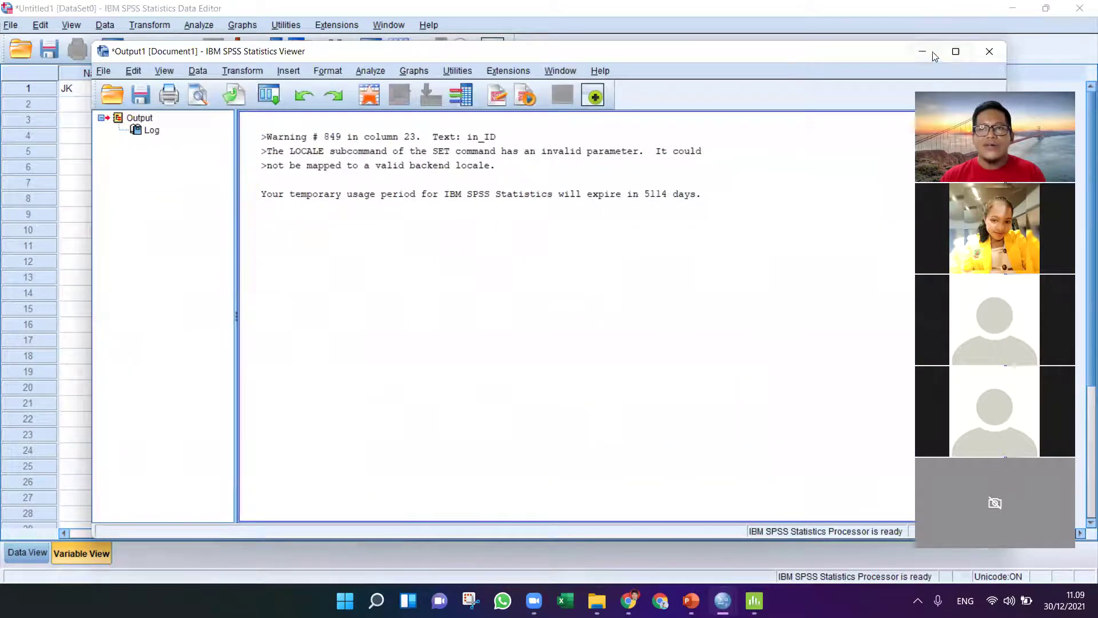
pyautogui.click(933, 55)
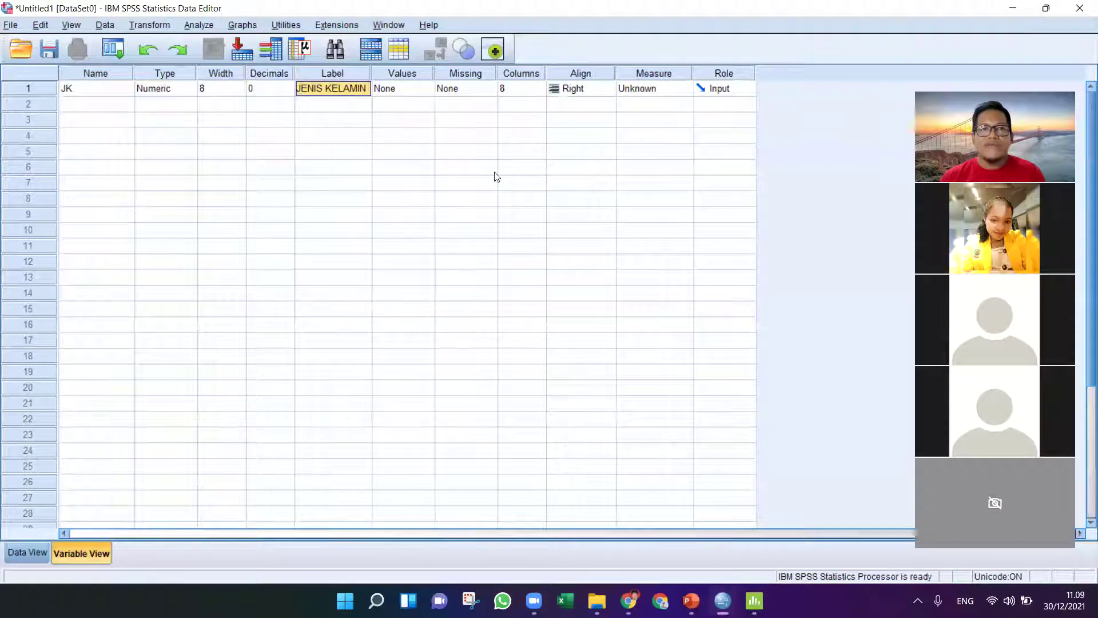
# Define the value labels of JK as 1 = PRIA and 2 = WANITA.
pyautogui.click(401, 90)
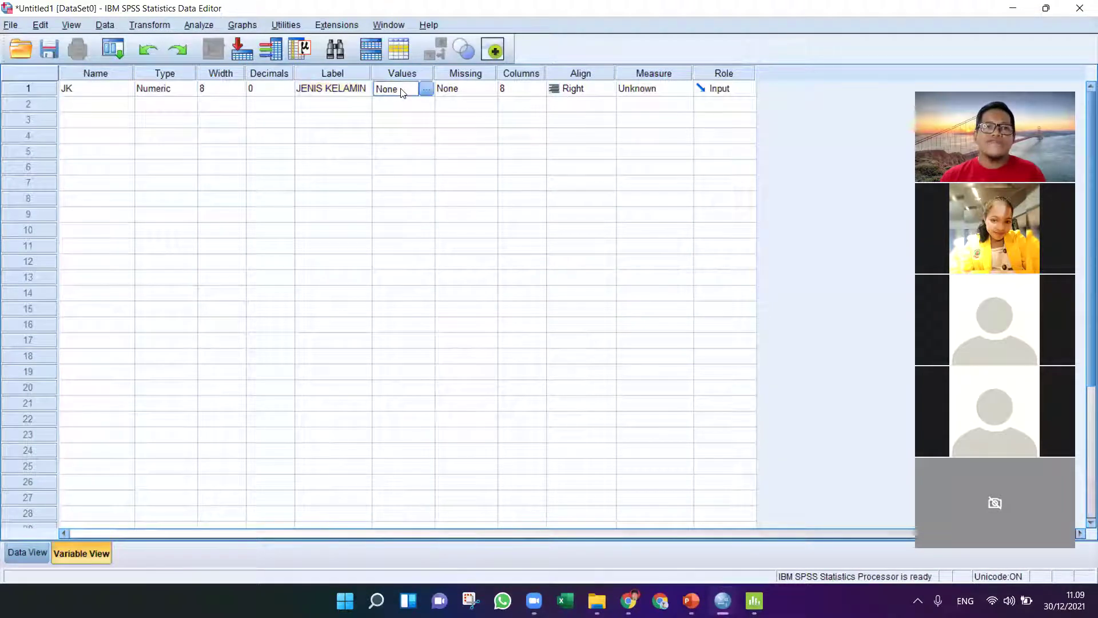
pyautogui.click(425, 89)
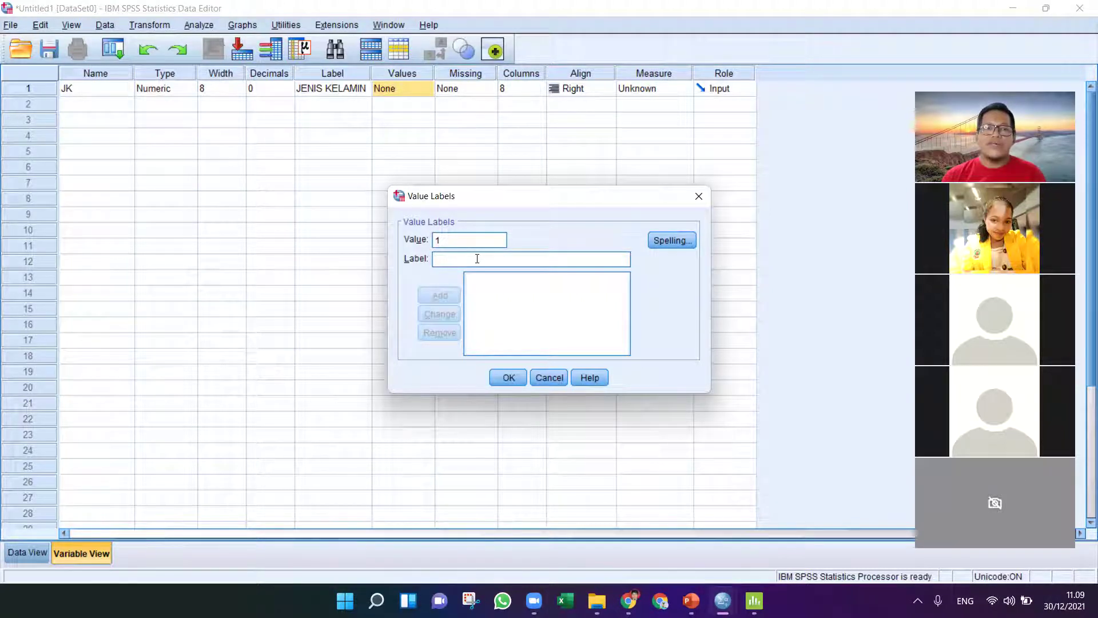
pyautogui.write('PRIA')
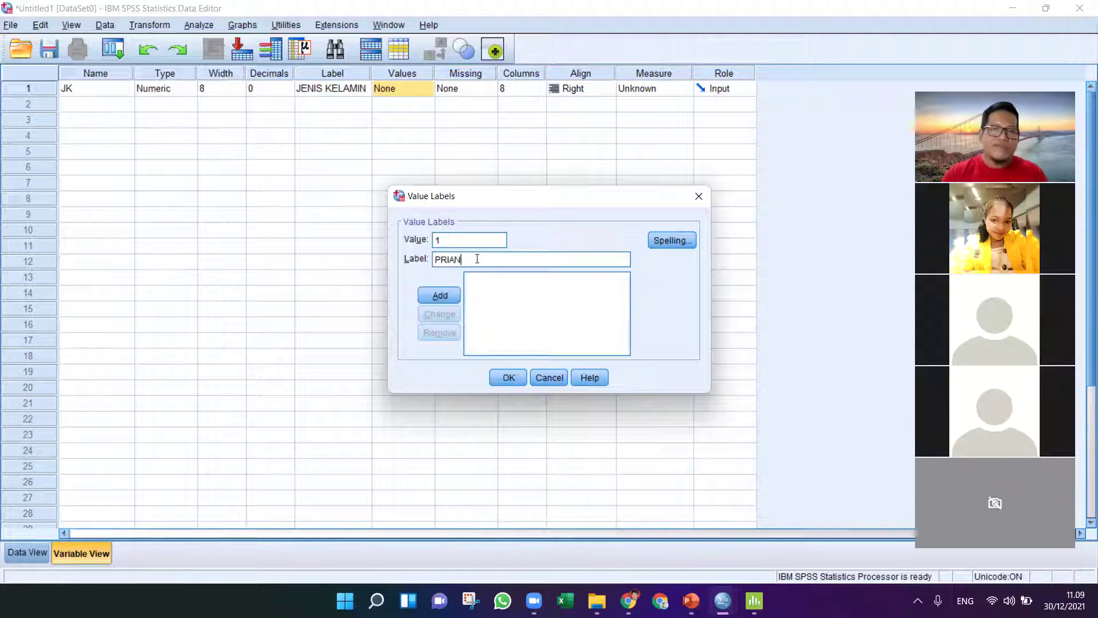
pyautogui.click(438, 296)
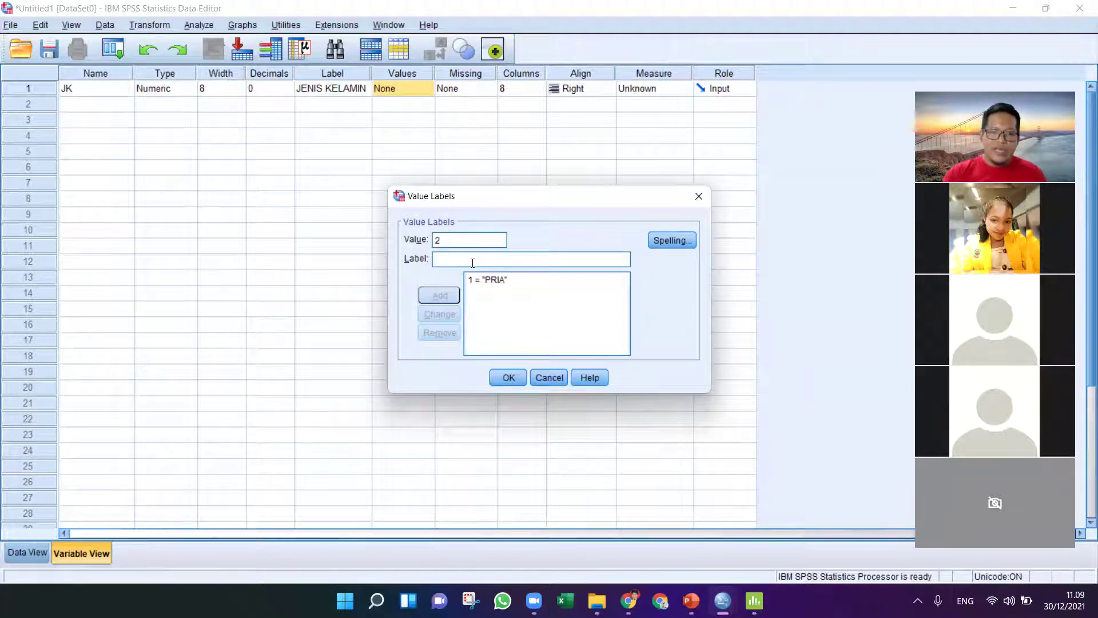
pyautogui.write('WANITA')
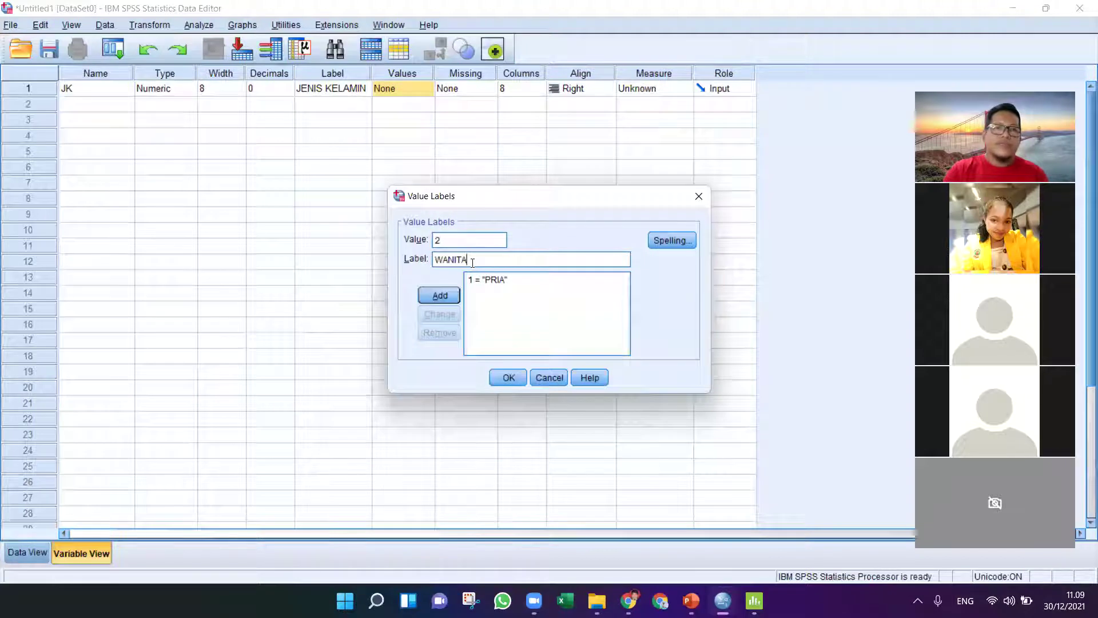
pyautogui.click(445, 295)
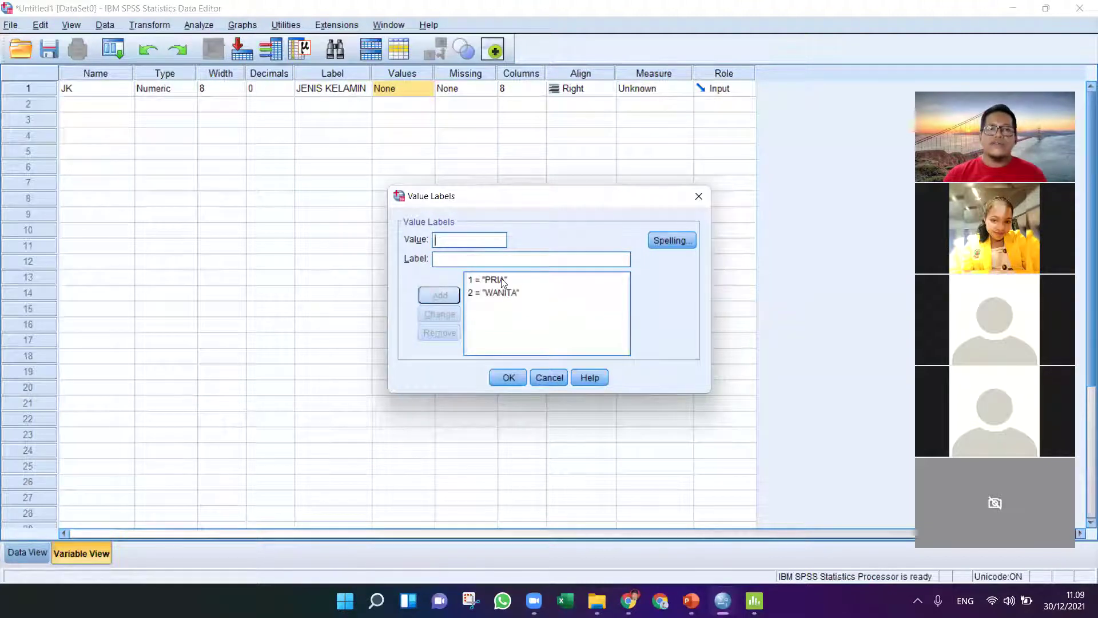
pyautogui.click(509, 382)
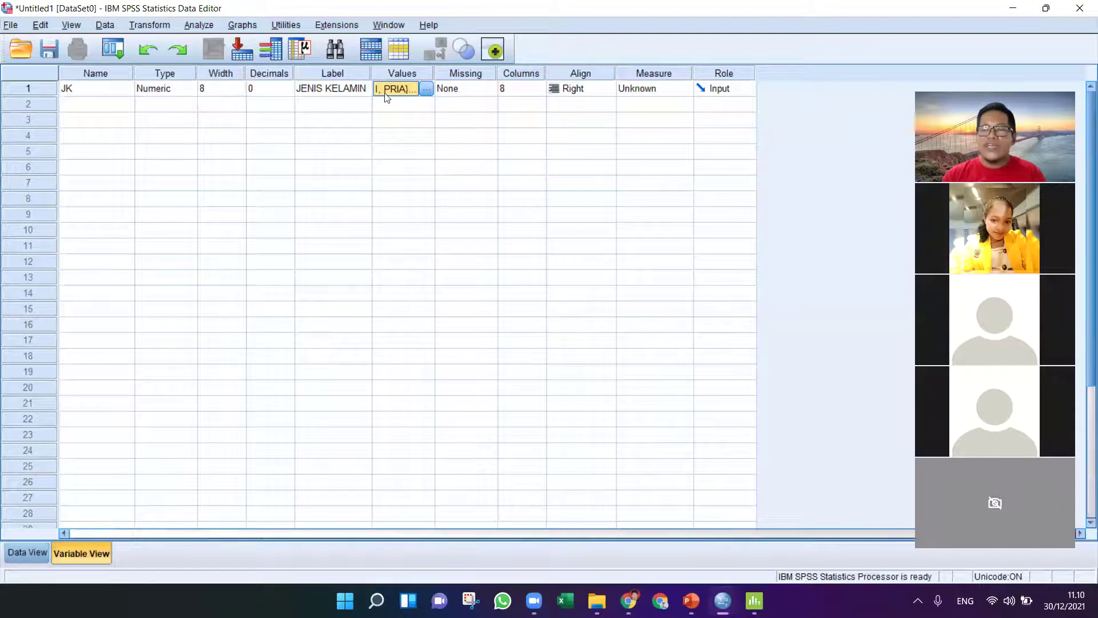
# Enter the codes 1, 2, 1, 2, 1, 2 for JK in cases 1 to 6 in Data View.
pyautogui.click(28, 550)
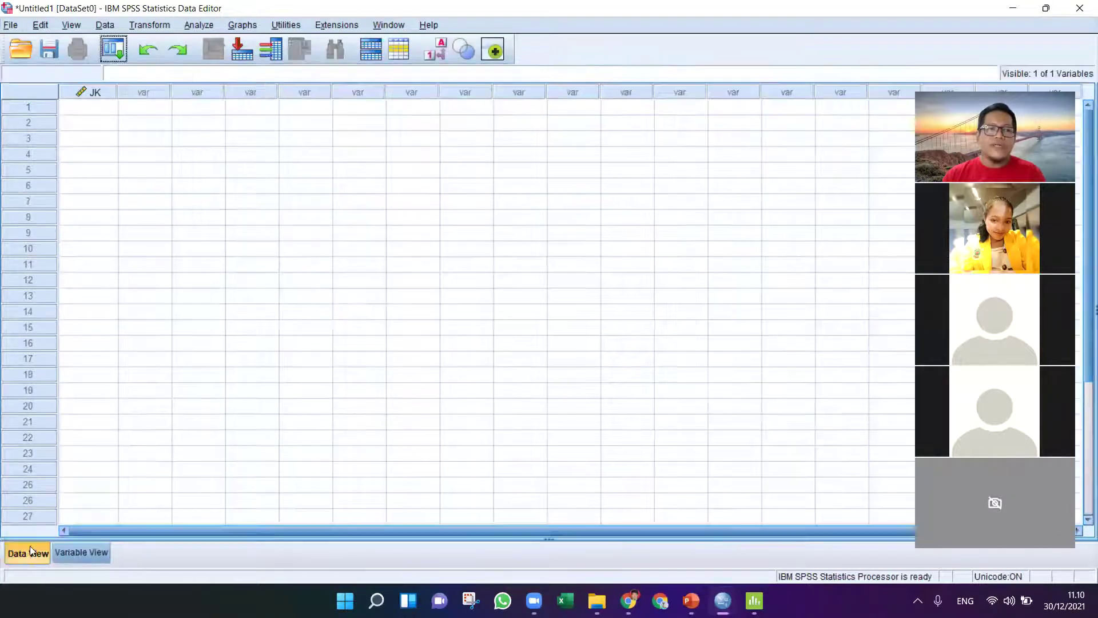
pyautogui.click(83, 111)
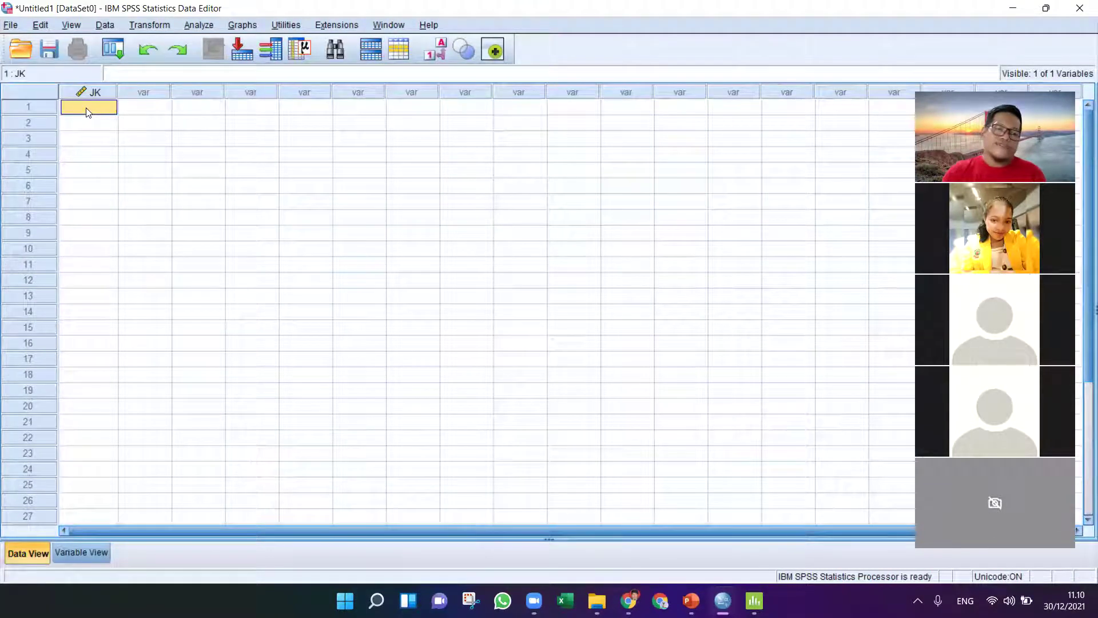
pyautogui.write('1')
pyautogui.press('Return')
pyautogui.write('2')
pyautogui.press('Return')
pyautogui.write('1')
pyautogui.press('Return')
pyautogui.write('2')
pyautogui.press('Return')
pyautogui.write('1')
pyautogui.press('Return')
pyautogui.write('2')
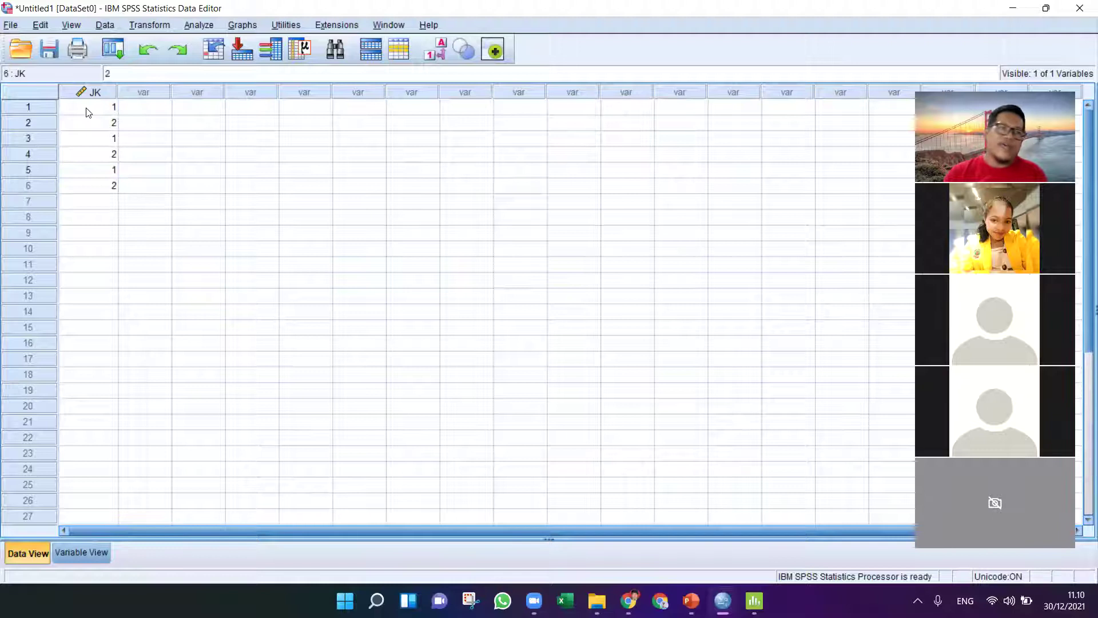
pyautogui.click(139, 231)
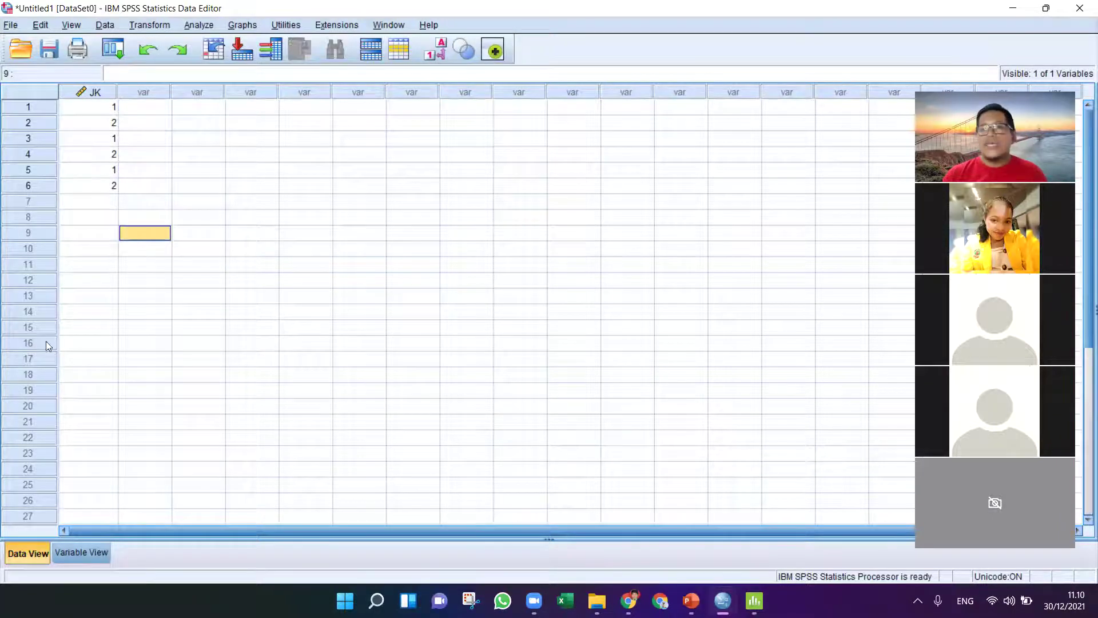
# Display the JK data as value labels instead of numeric codes in Data View.
pyautogui.click(148, 145)
pyautogui.click(86, 110)
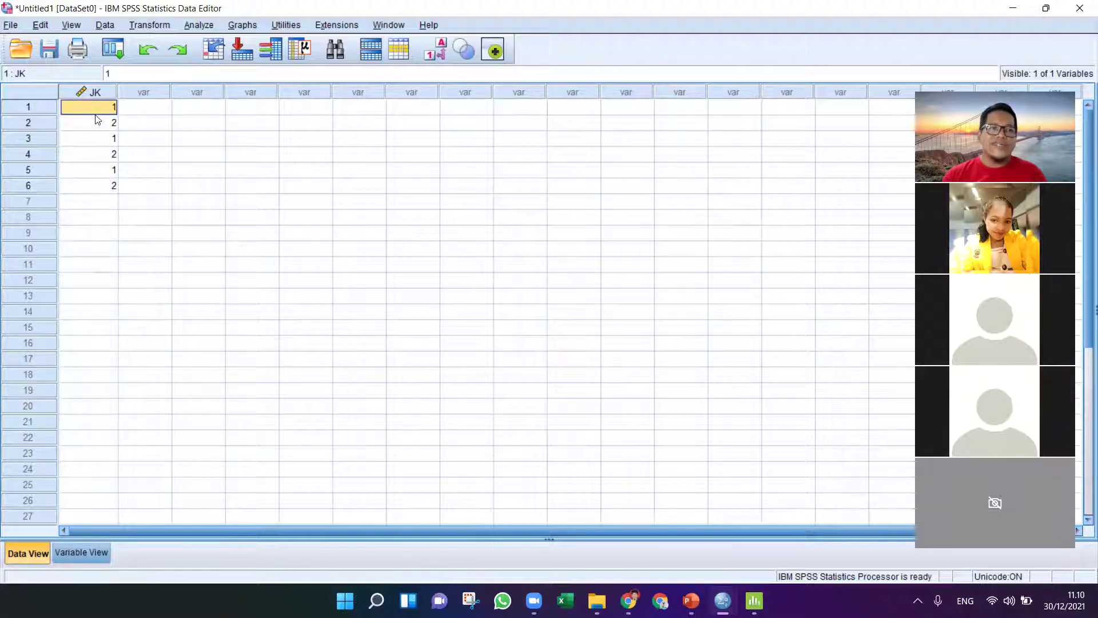
pyautogui.click(81, 29)
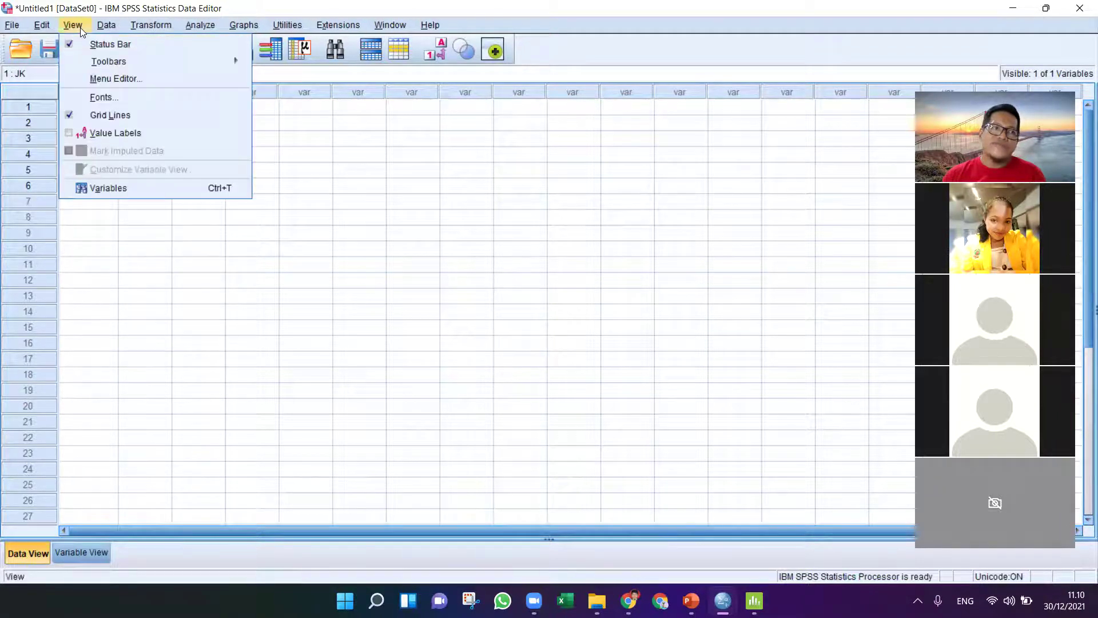
pyautogui.click(70, 137)
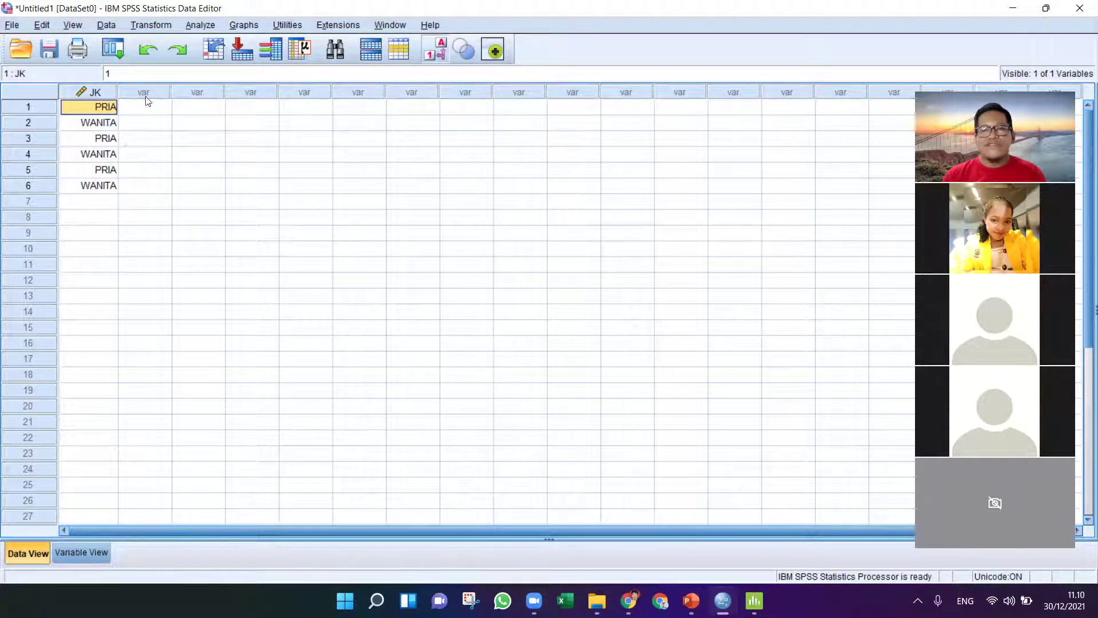
# Compare JK's value label definition in Variable View with the labelled cases in Data View.
pyautogui.click(107, 552)
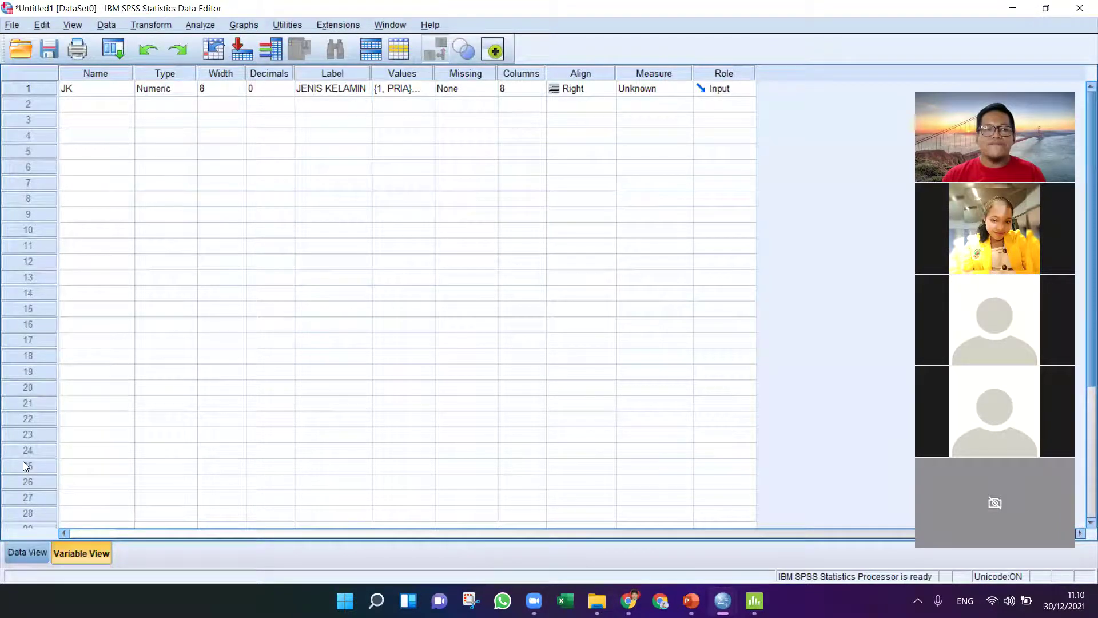
pyautogui.click(25, 553)
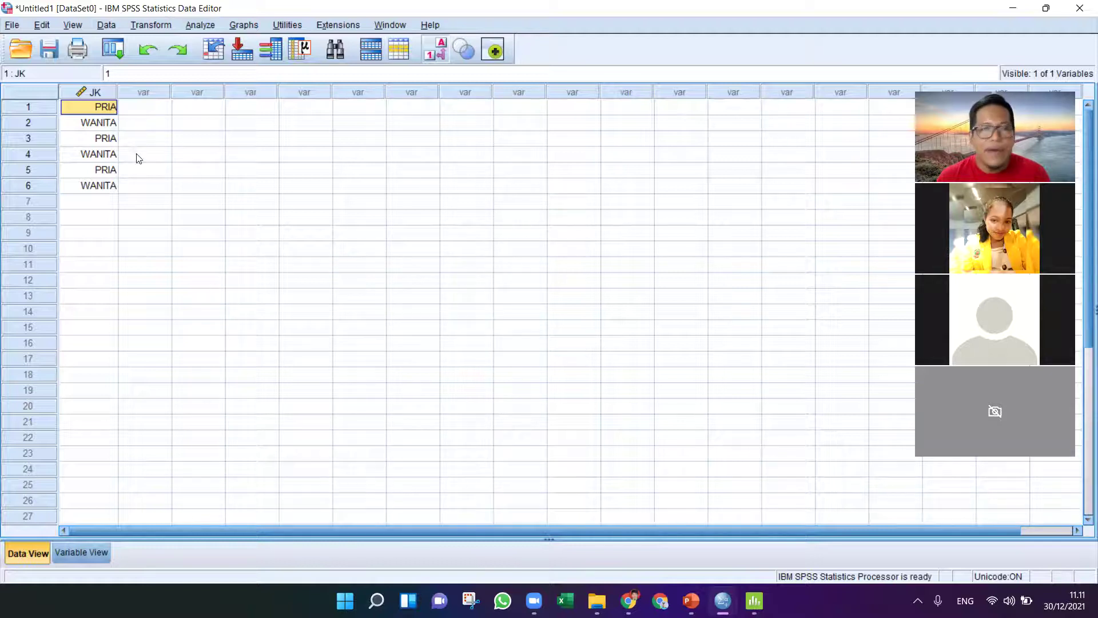
pyautogui.click(108, 125)
pyautogui.doubleClick(104, 109)
pyautogui.click(105, 200)
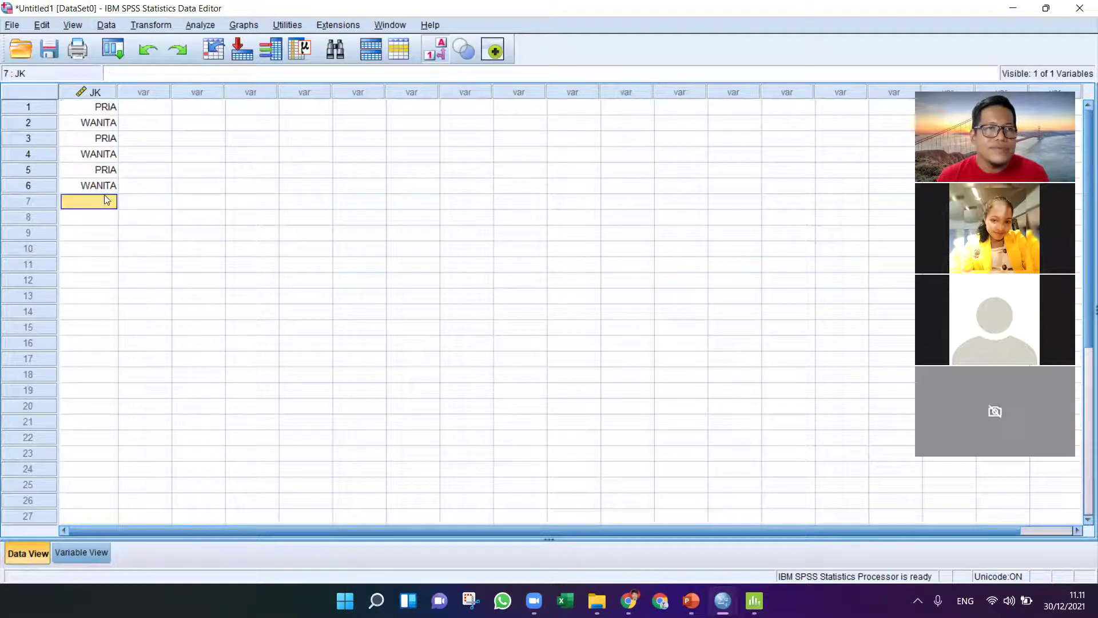
# Delete the JK values of cases 1 to 6, and dismiss the message.
pyautogui.moveTo(98, 112); pyautogui.dragTo(105, 187)
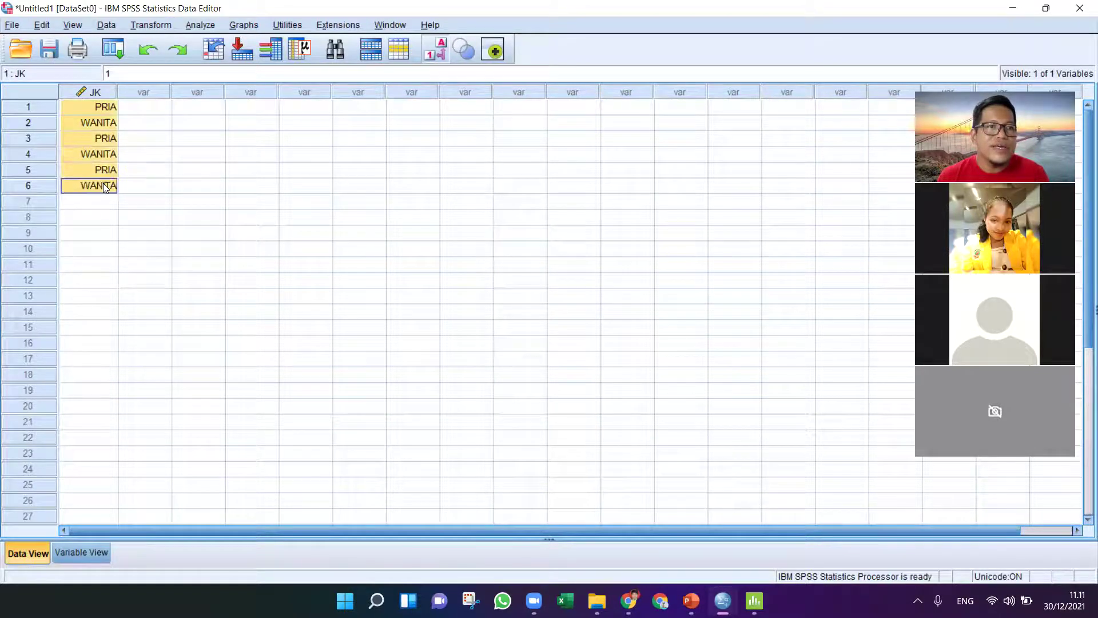
pyautogui.press('Delete')
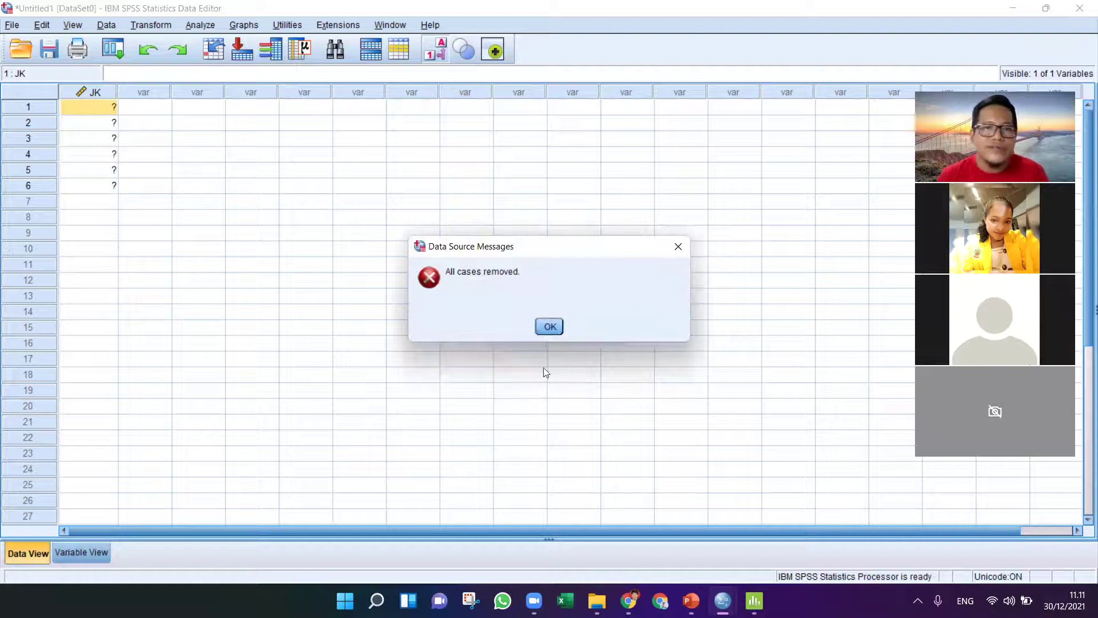
pyautogui.click(548, 329)
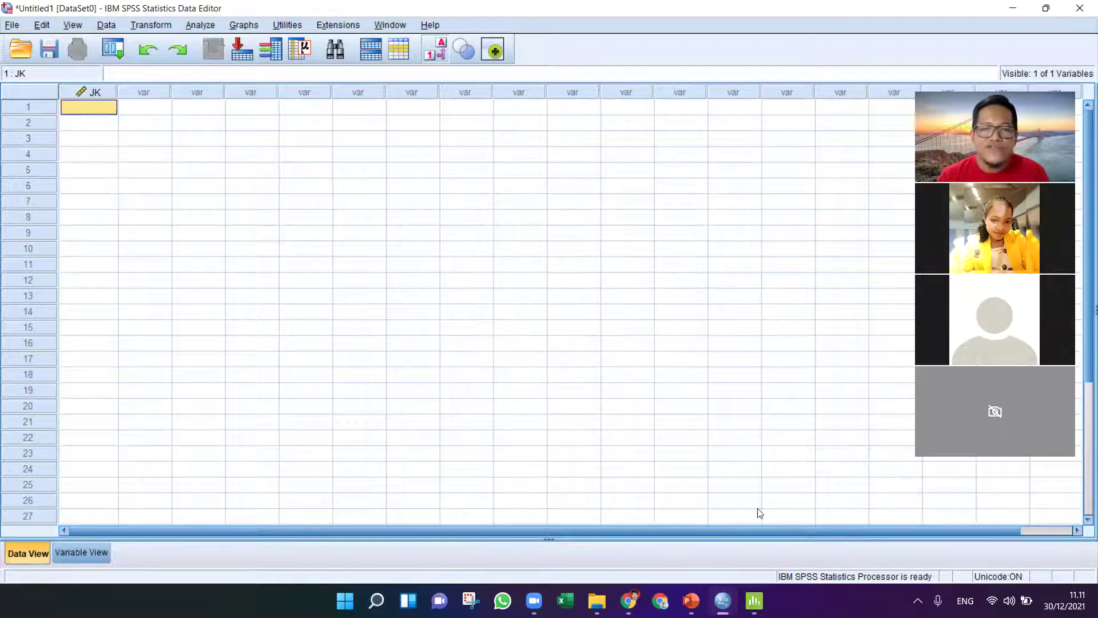
# Switch to Minitab and look over its session area and worksheet.
pyautogui.moveTo(755, 600)
pyautogui.click(767, 549)
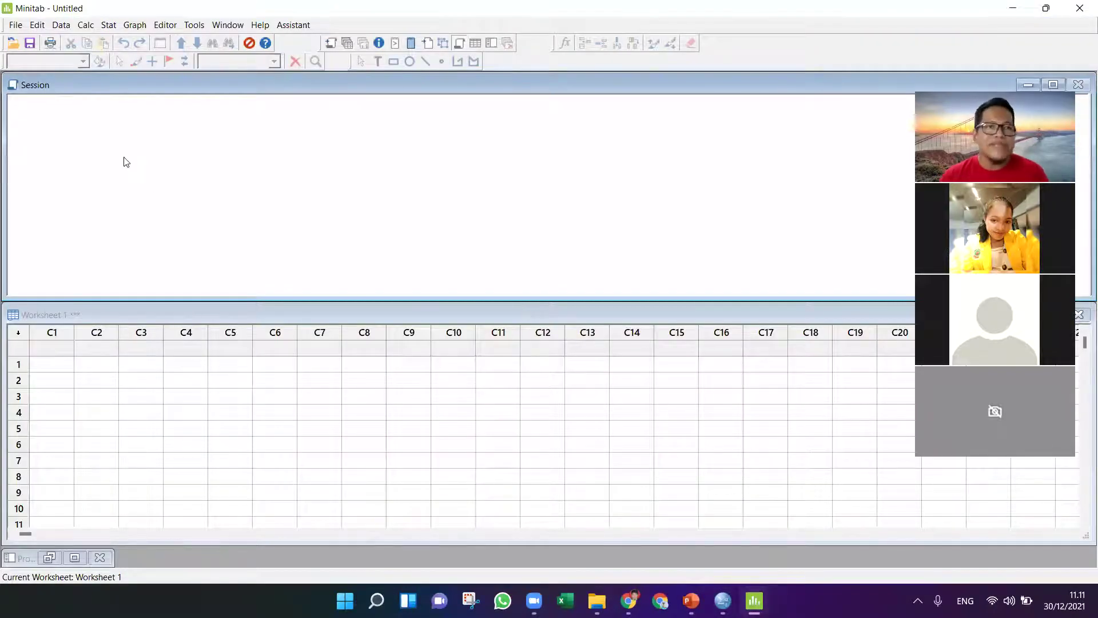
pyautogui.click(266, 46)
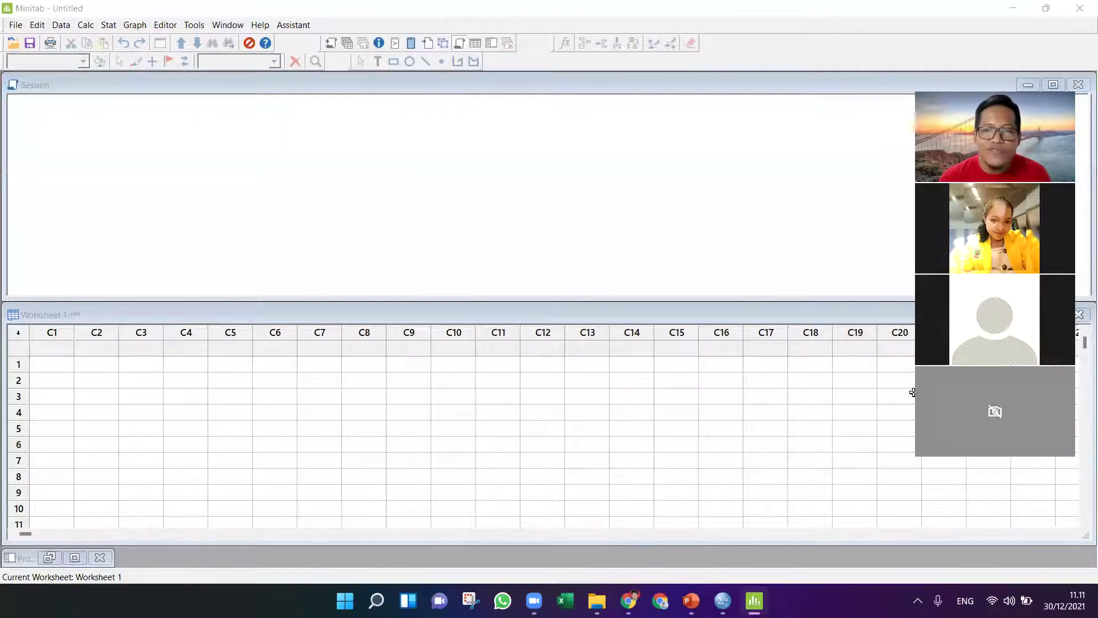
pyautogui.moveTo(66, 369); pyautogui.dragTo(632, 513)
pyautogui.click(86, 380)
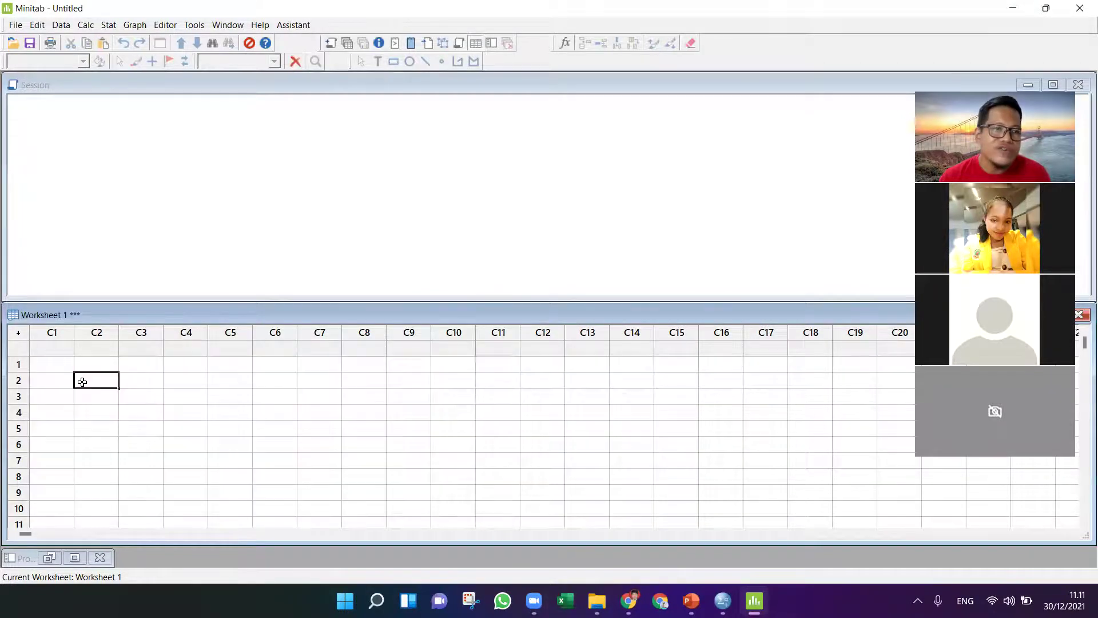
# Name worksheet column C1 JENIS KELAMIN.
pyautogui.click(66, 350)
pyautogui.click(63, 348)
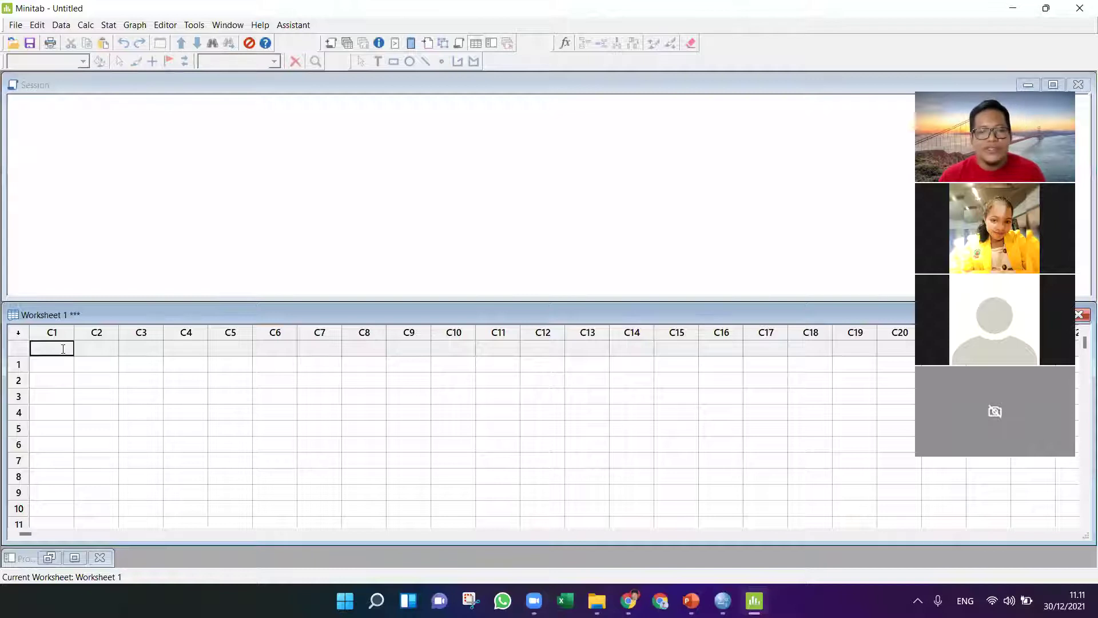
pyautogui.write('JEN')
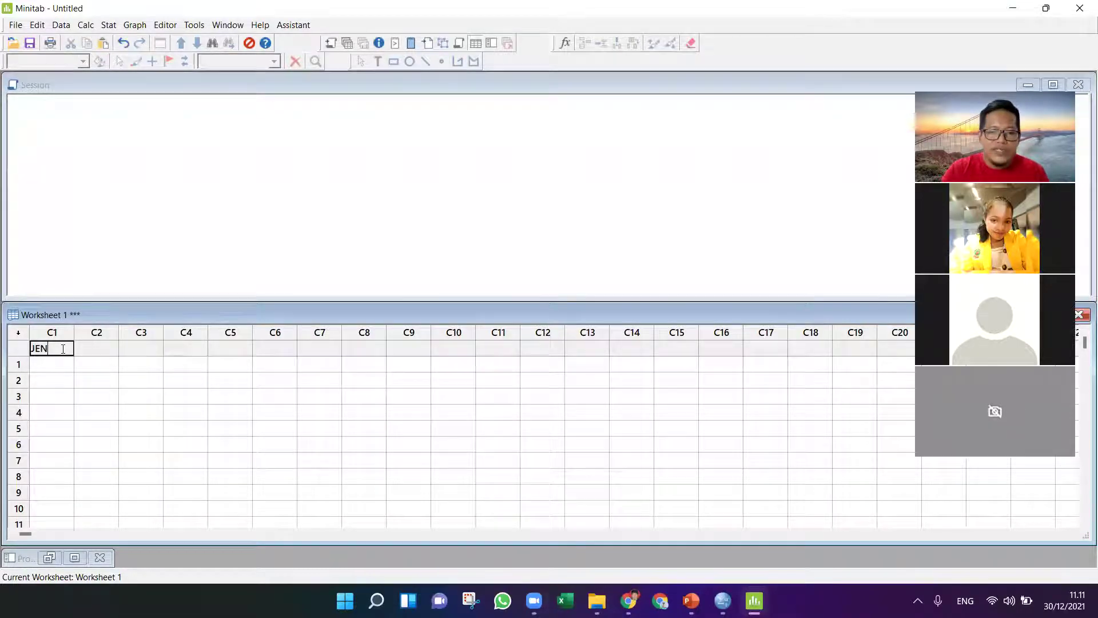
pyautogui.write('IS KELAM')
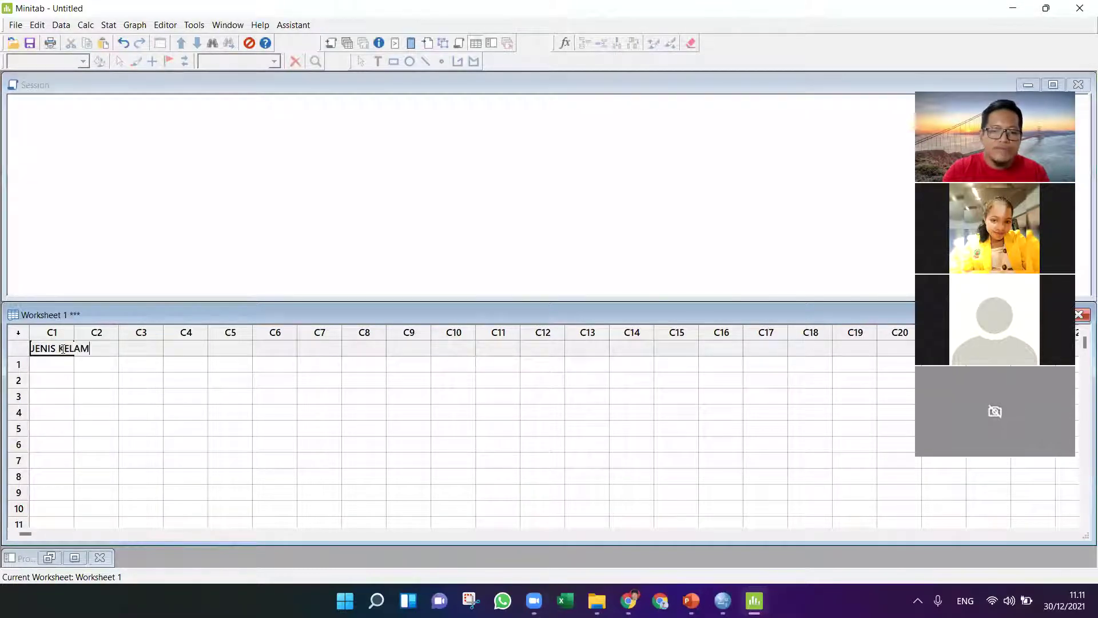
pyautogui.write('IN')
pyautogui.press('Return')
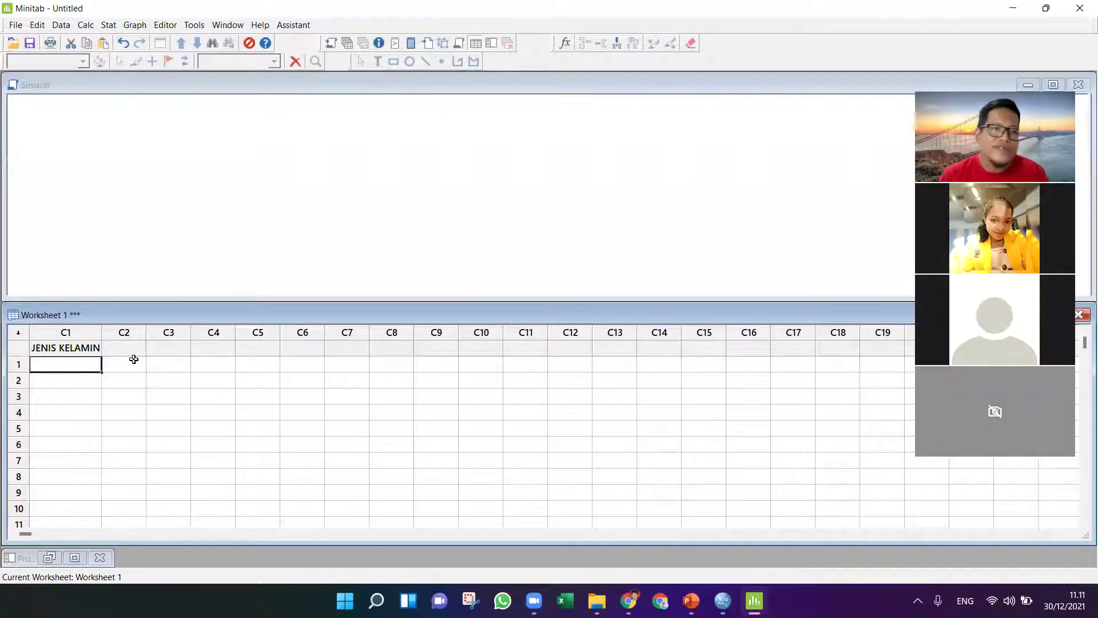
# Enter the codes 1, 2, 1, 2 in rows 1 to 4 of the JENIS KELAMIN column.
pyautogui.click(60, 384)
pyautogui.click(69, 365)
pyautogui.write('1')
pyautogui.press('Return')
pyautogui.write('2')
pyautogui.press('Return')
pyautogui.write('1')
pyautogui.press('Return')
pyautogui.write('2')
pyautogui.click(183, 461)
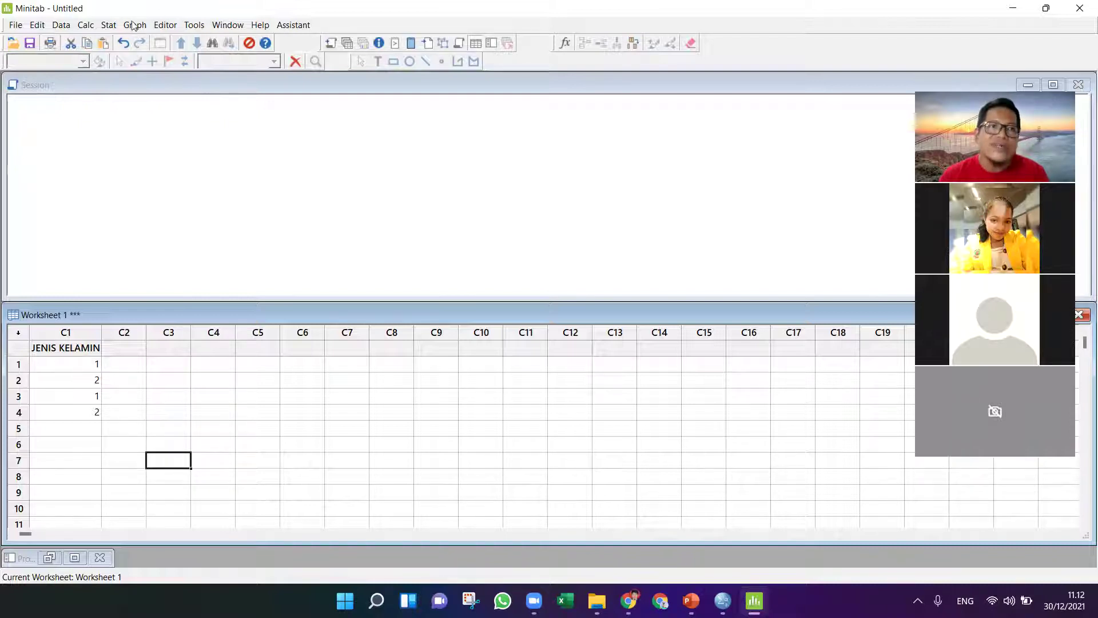
# Look through the statistical analyses and graph types that Minitab offers.
pyautogui.click(109, 25)
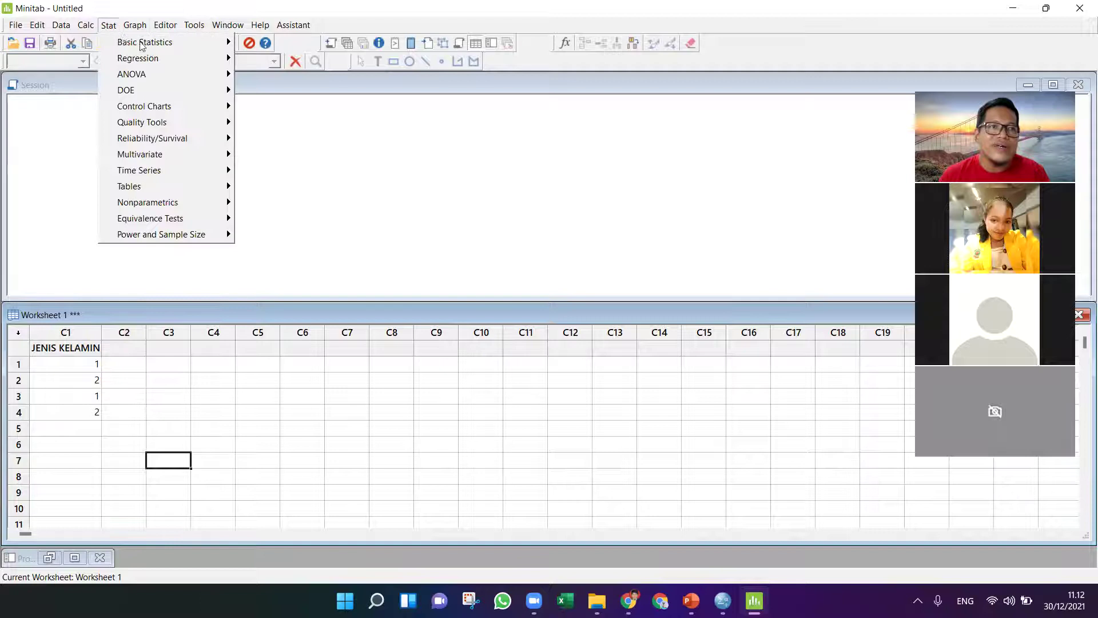
pyautogui.moveTo(143, 45)
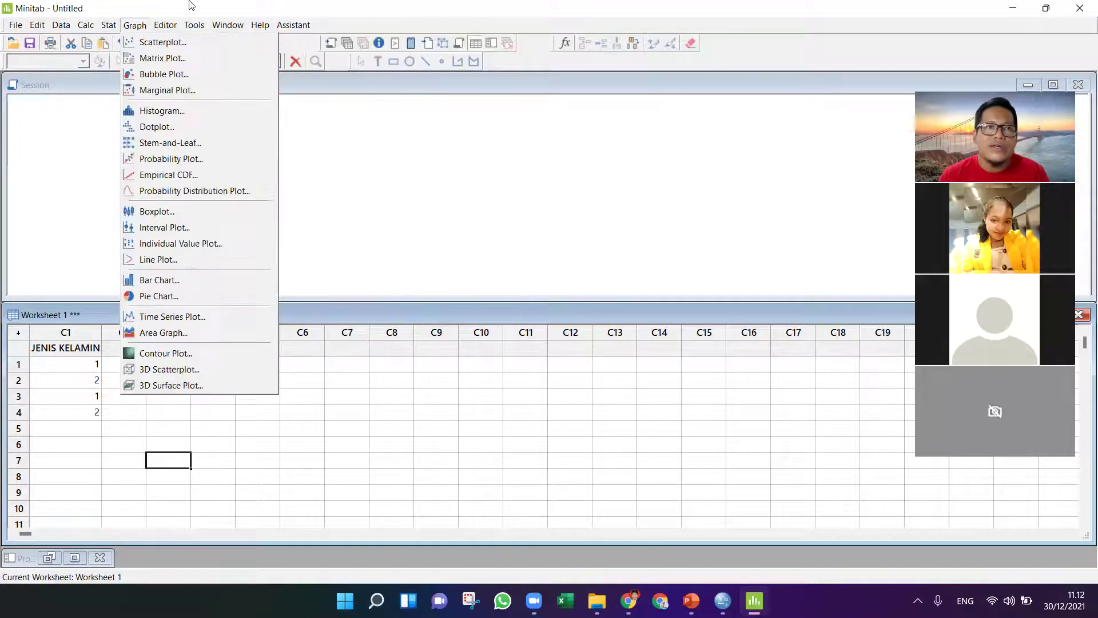
pyautogui.click(164, 345)
# Clear the four values and the JENIS KELAMIN name from column C1.
pyautogui.click(92, 365)
pyautogui.moveTo(80, 388); pyautogui.dragTo(77, 409)
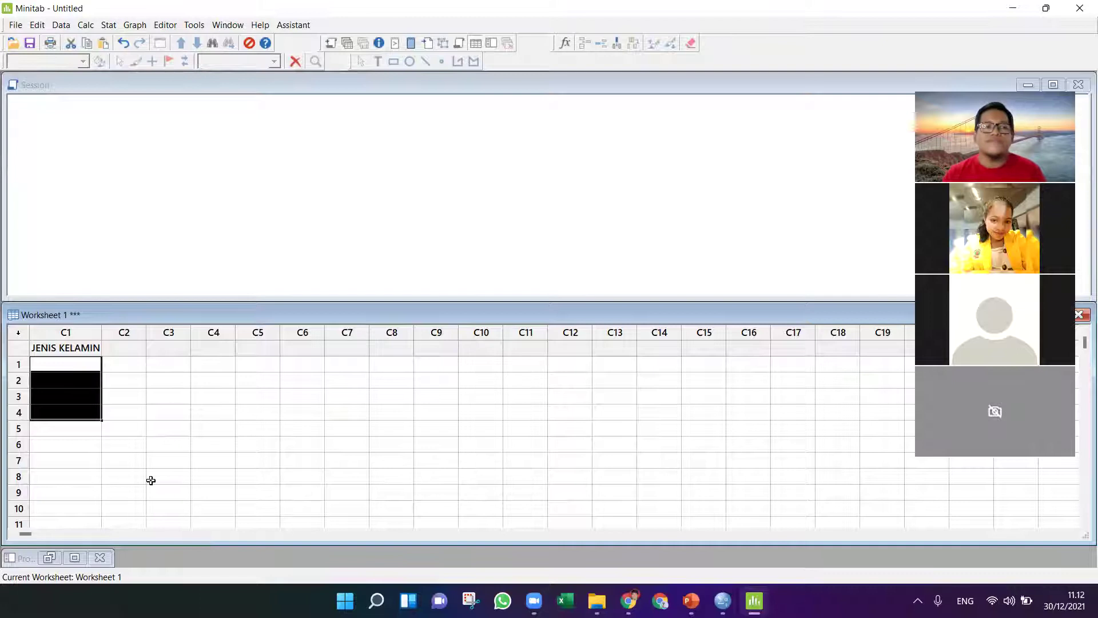
pyautogui.click(213, 444)
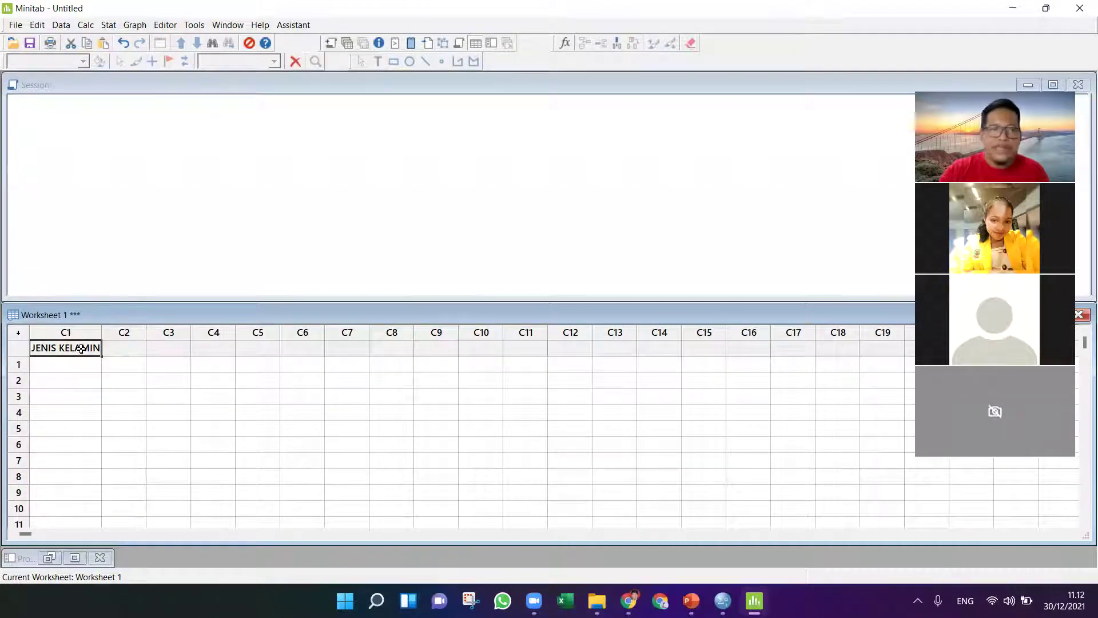
pyautogui.press('Escape')
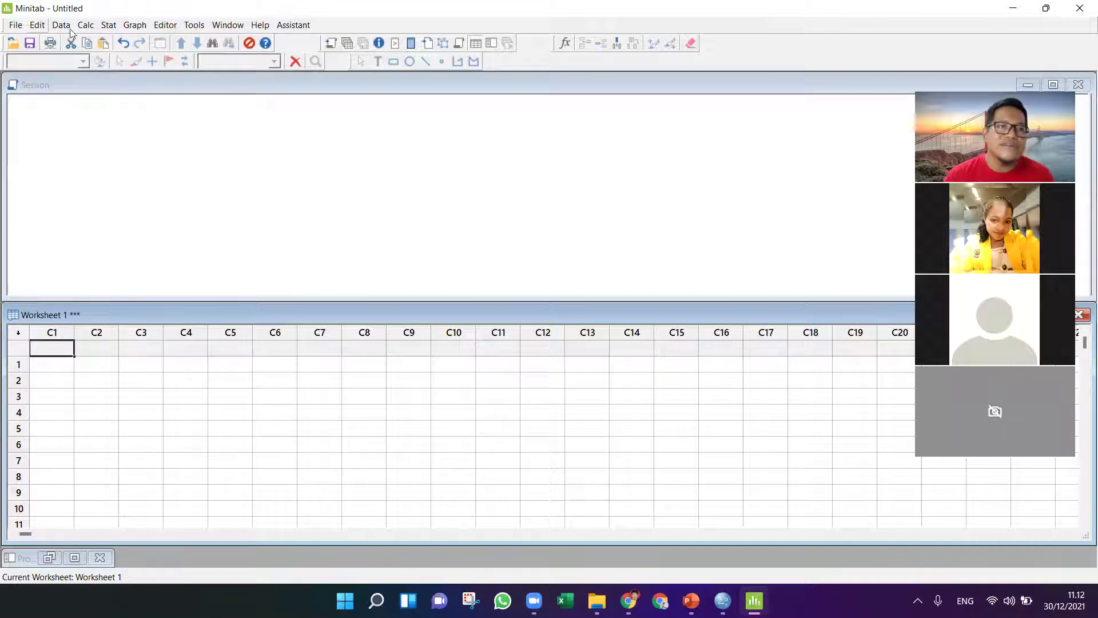
# Look through the Basic Statistics, ANOVA, Nonparametrics and Time Series analyses that Minitab offers.
pyautogui.click(106, 25)
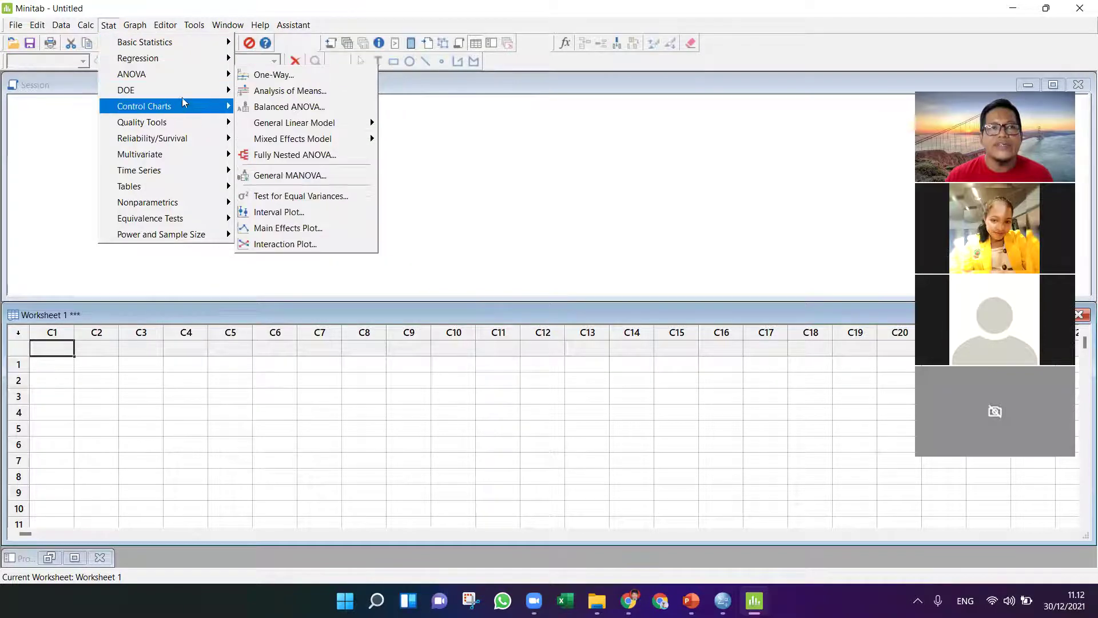
pyautogui.moveTo(194, 42)
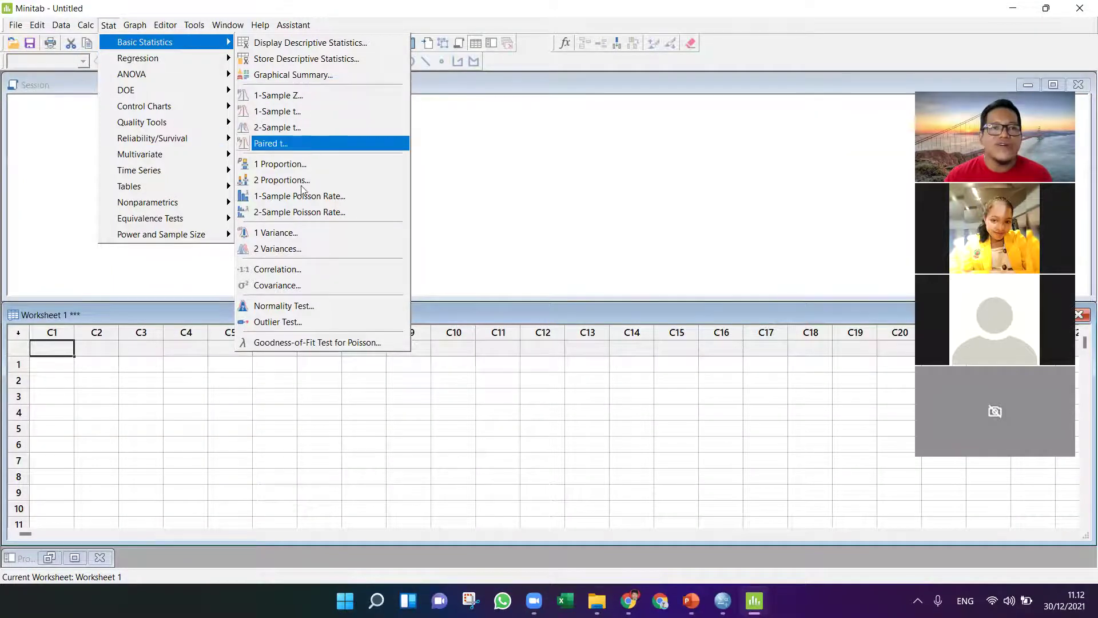
pyautogui.moveTo(201, 78)
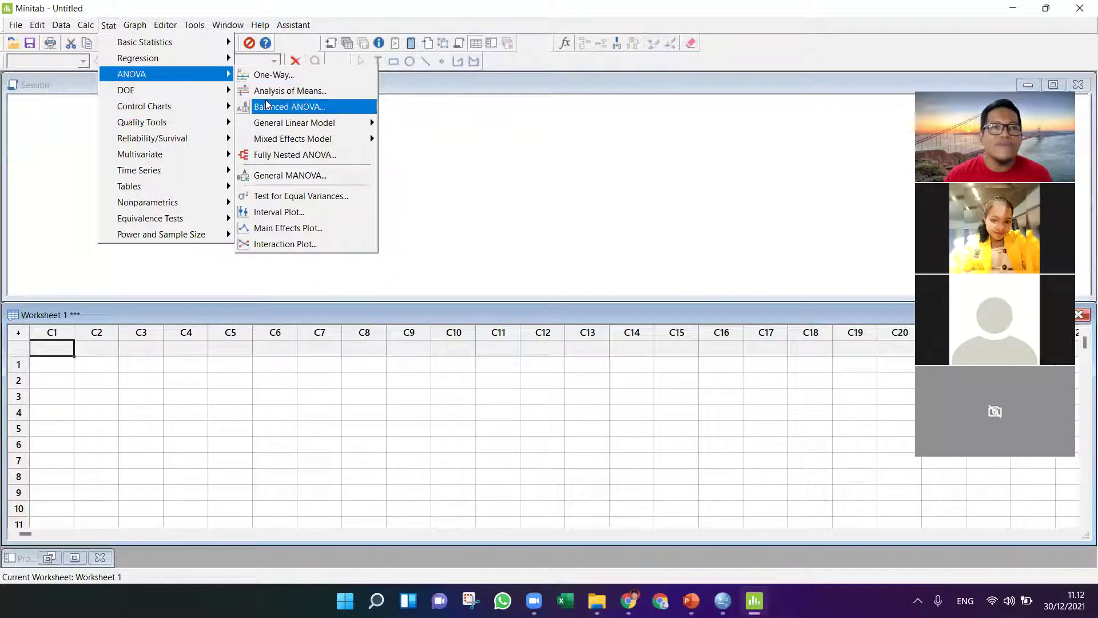
pyautogui.moveTo(135, 25)
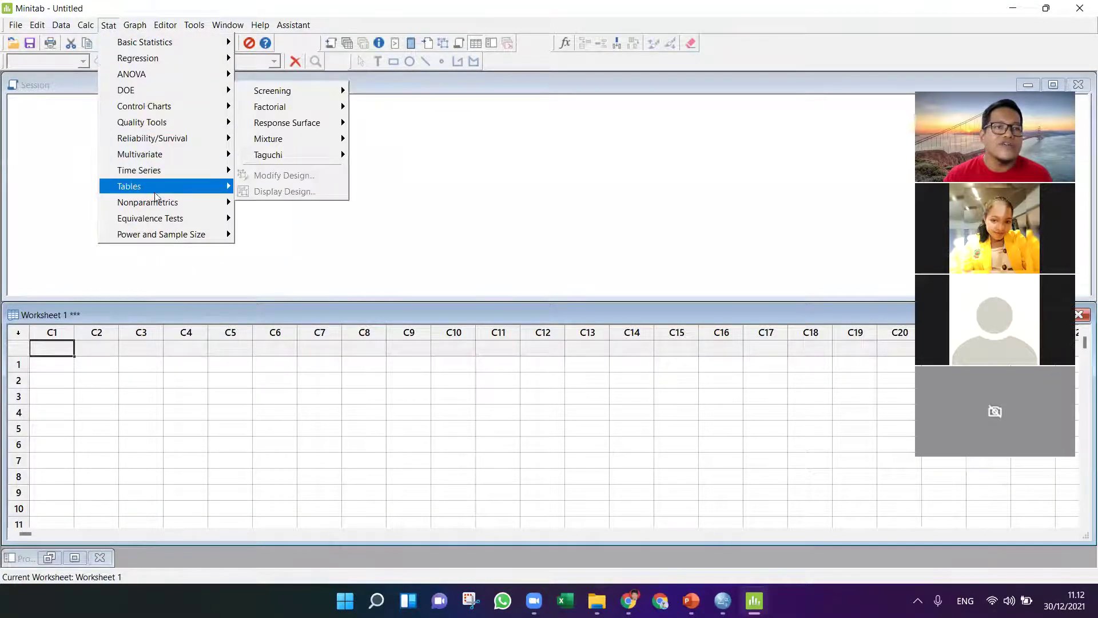
pyautogui.moveTo(157, 200)
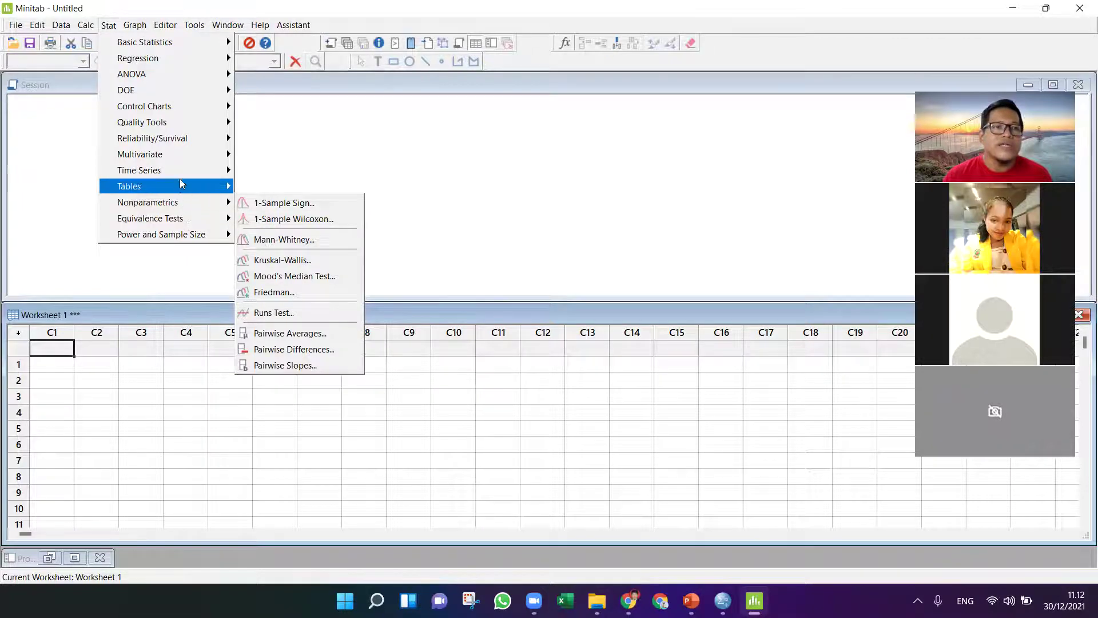
pyautogui.moveTo(176, 162)
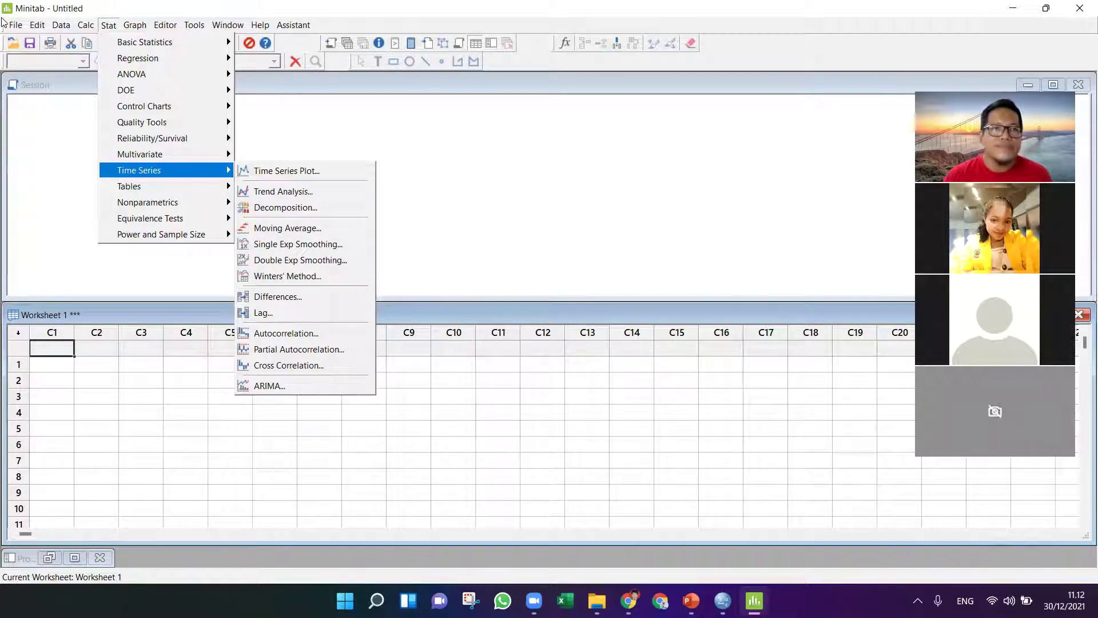
pyautogui.click(135, 6)
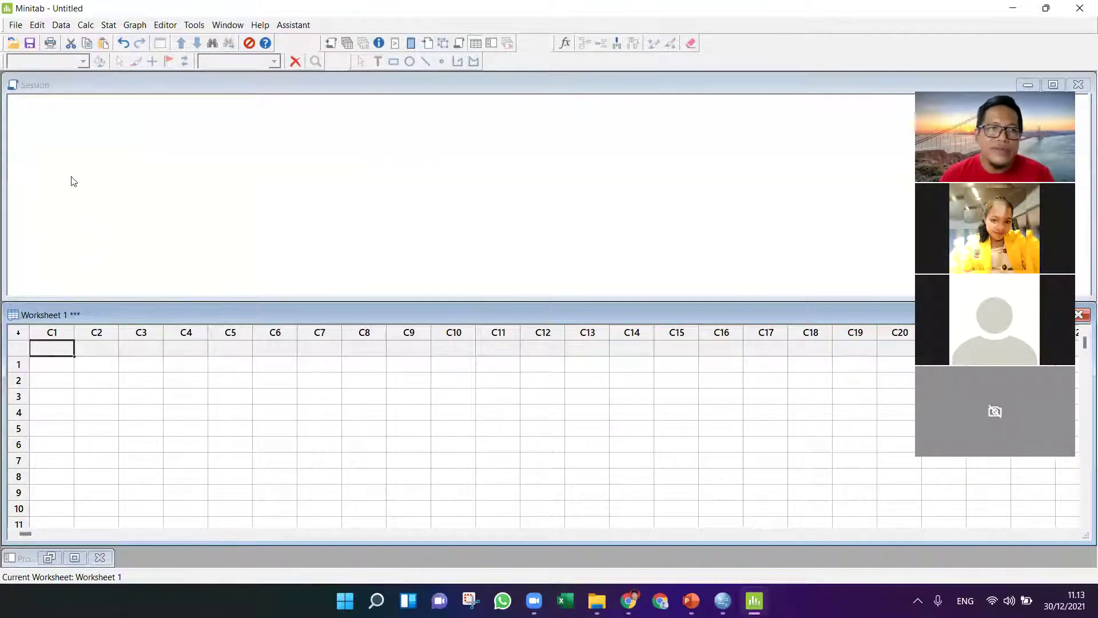
pyautogui.click(51, 88)
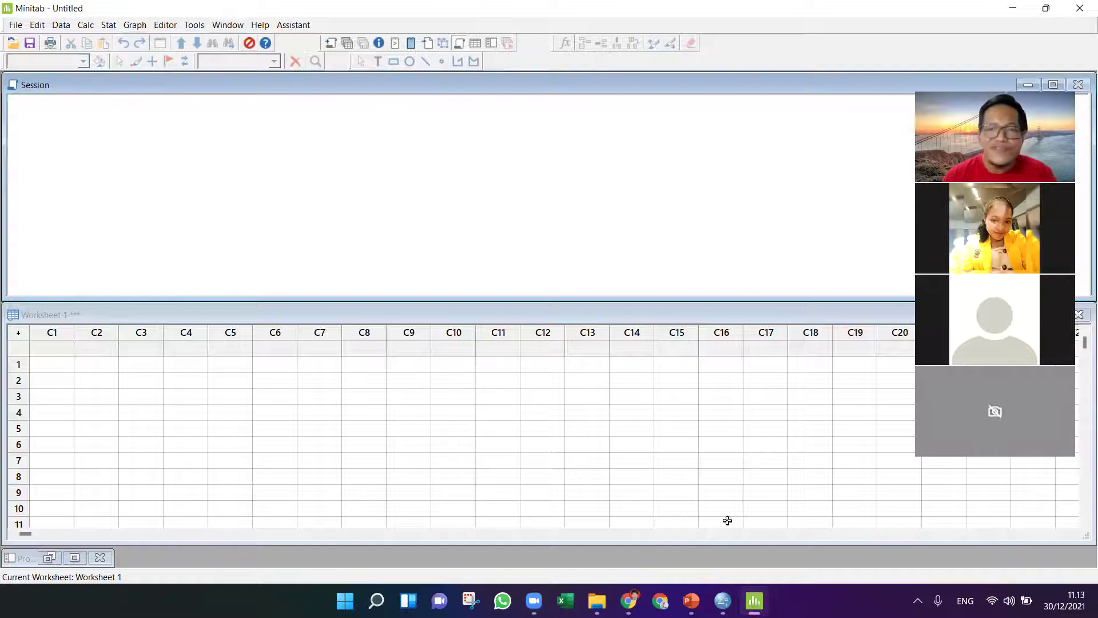
pyautogui.click(722, 601)
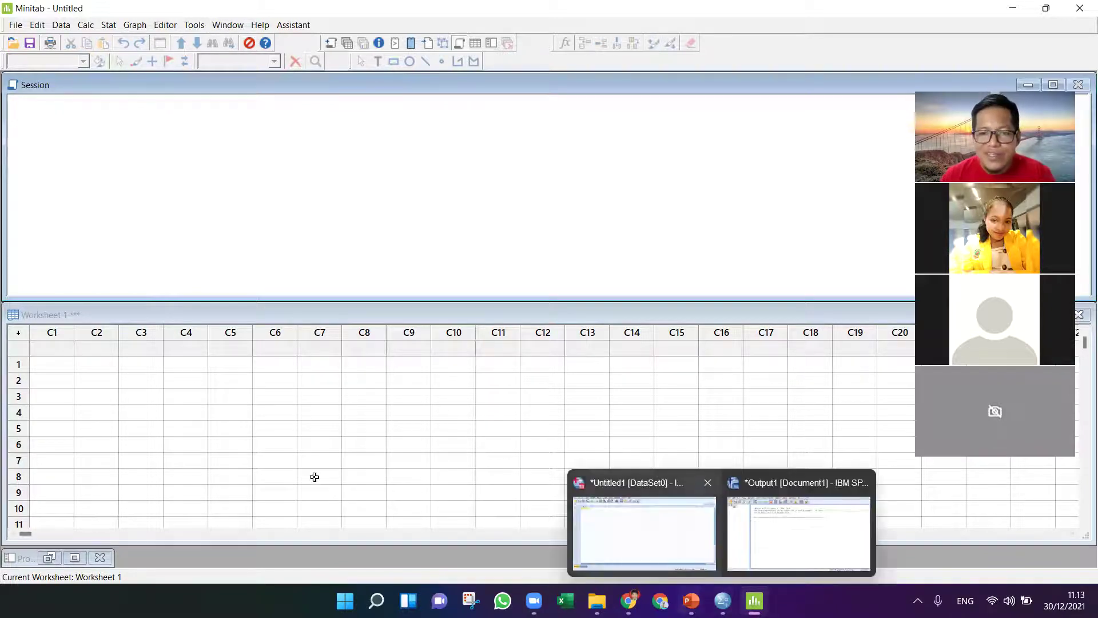
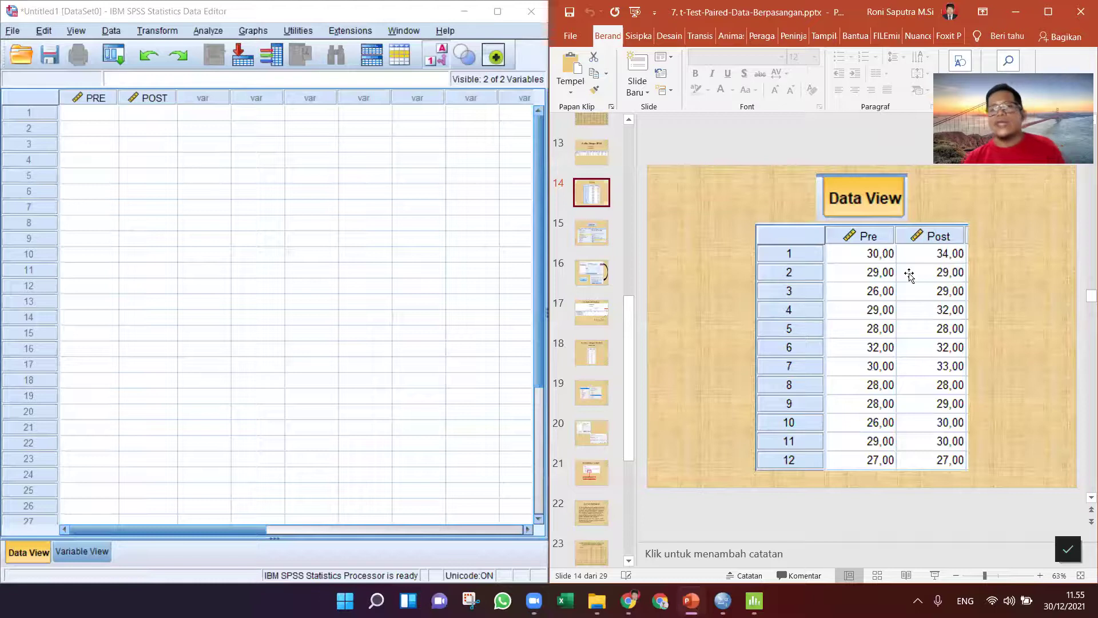
# Enter the values 30, 29, 26 and 29 in rows 1 to 4 of the PRE variable.
pyautogui.click(77, 116)
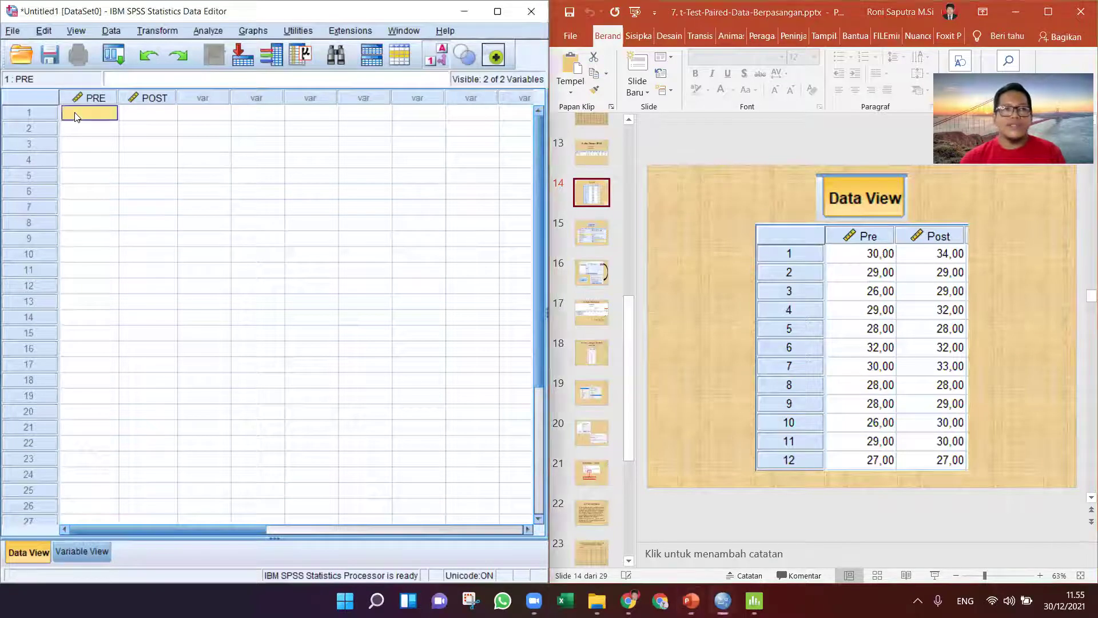
pyautogui.write('30')
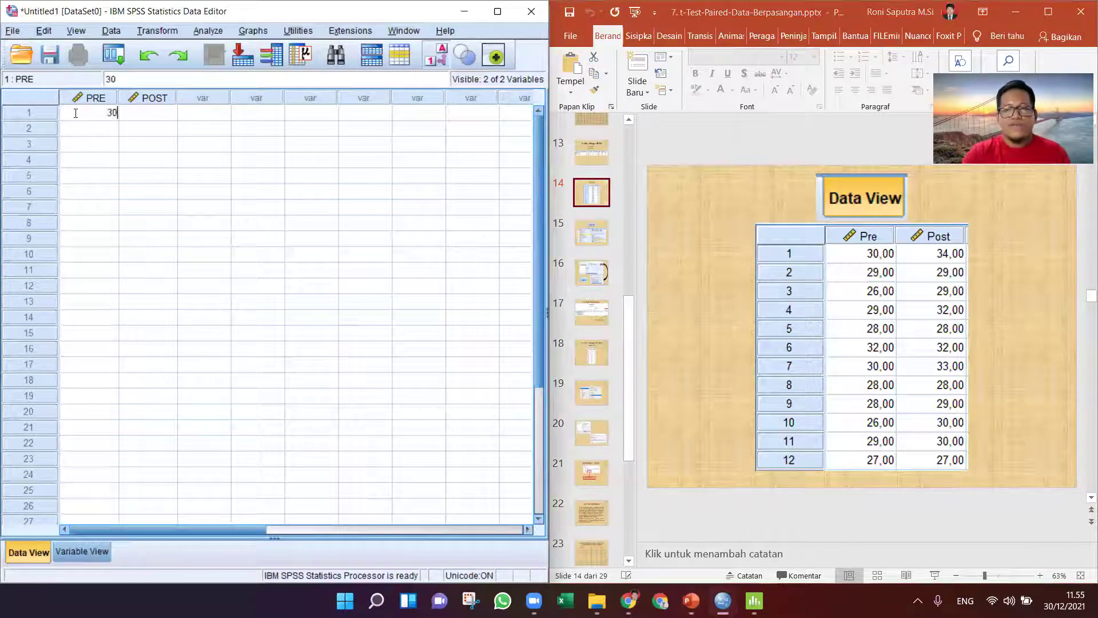
pyautogui.press('Return')
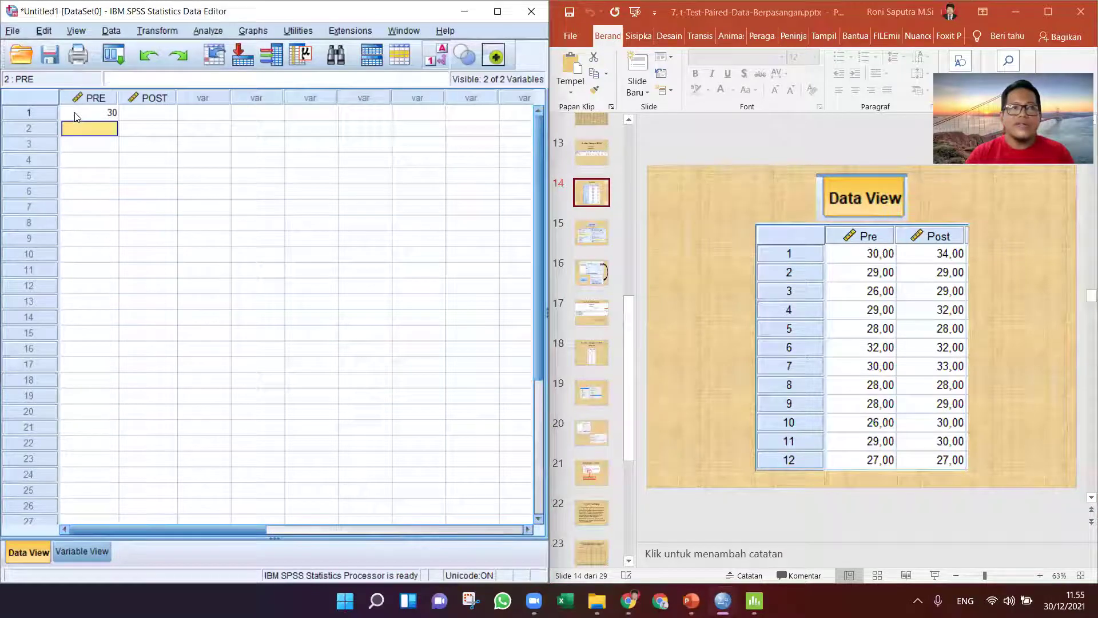
pyautogui.write('29')
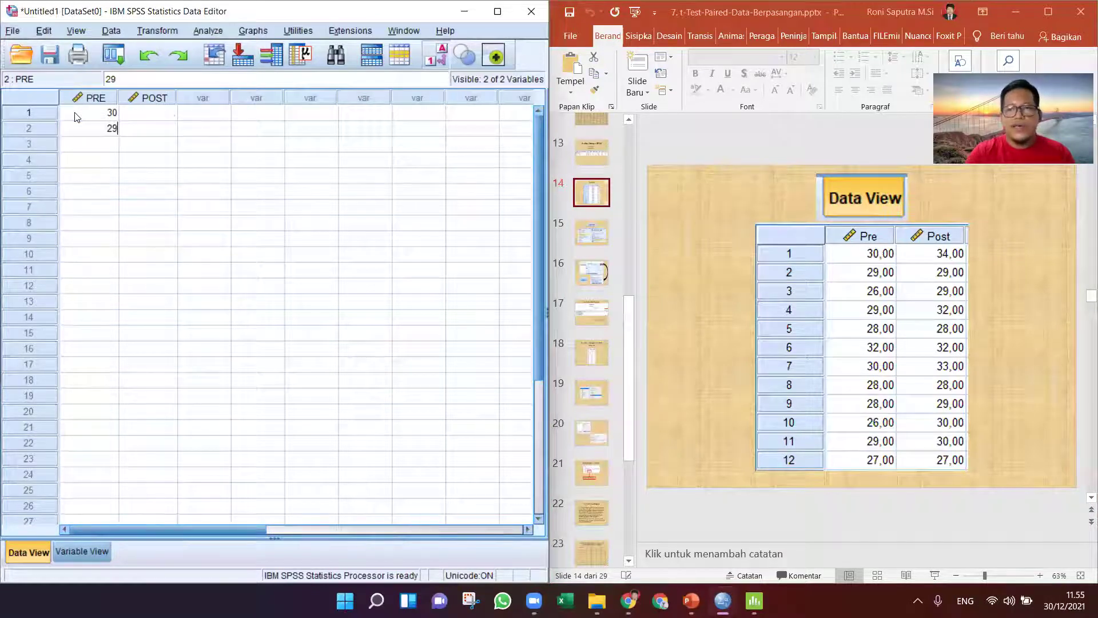
pyautogui.press('Return')
pyautogui.write('26')
pyautogui.press('Return')
pyautogui.write('29')
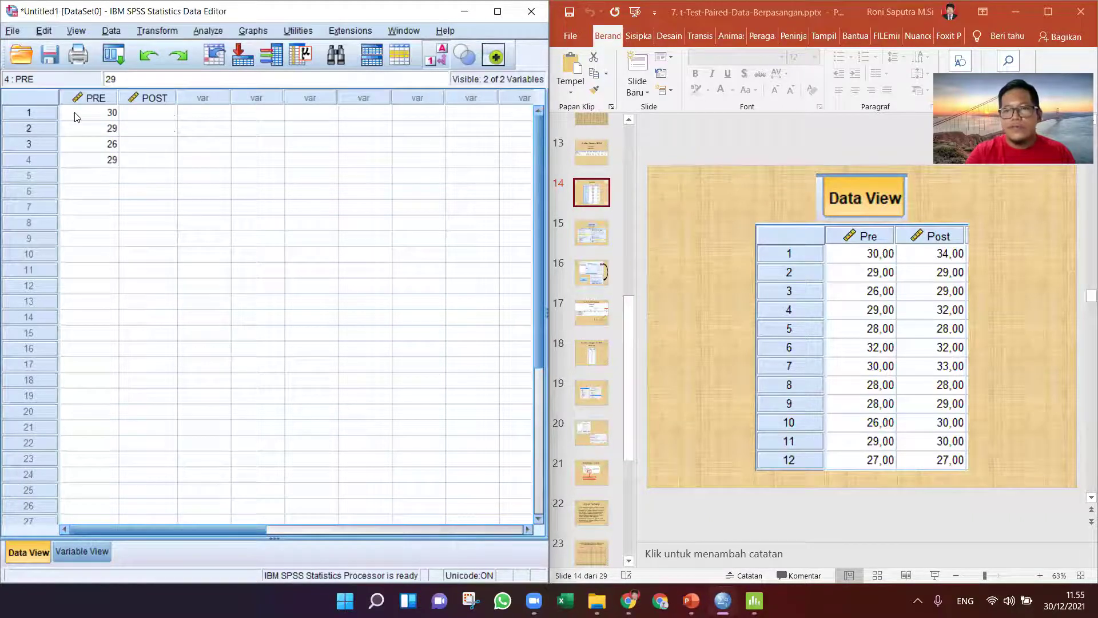
pyautogui.press('Return')
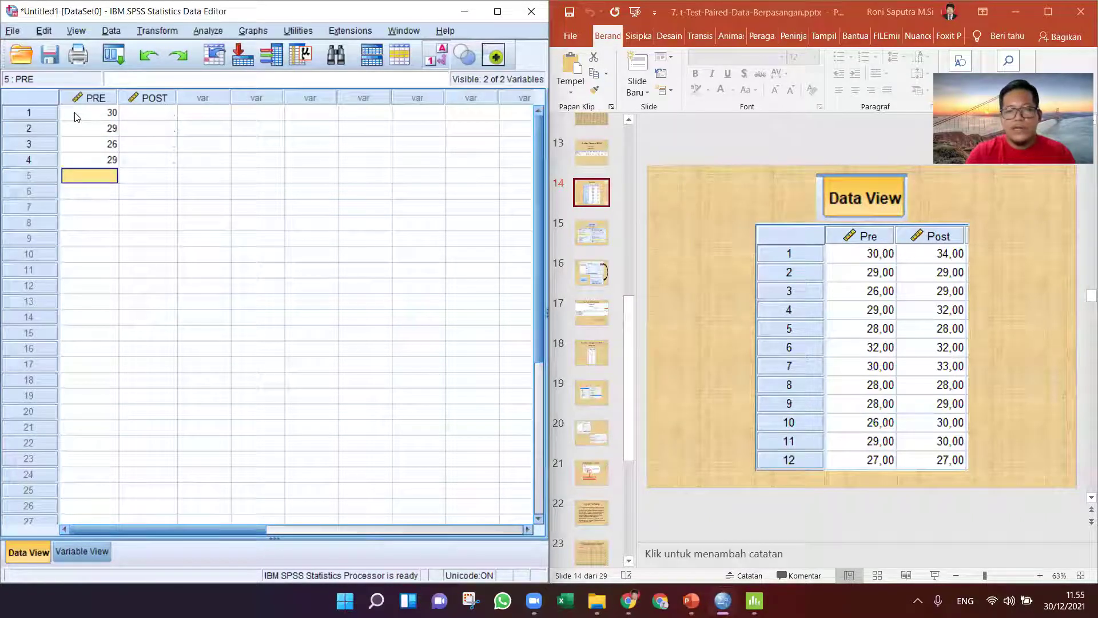
# Enter the values 28, 32, 30 and 28 in rows 5 to 8 of the PRE variable.
pyautogui.write('28')
pyautogui.press('Return')
pyautogui.write('32')
pyautogui.press('Return')
pyautogui.write('30')
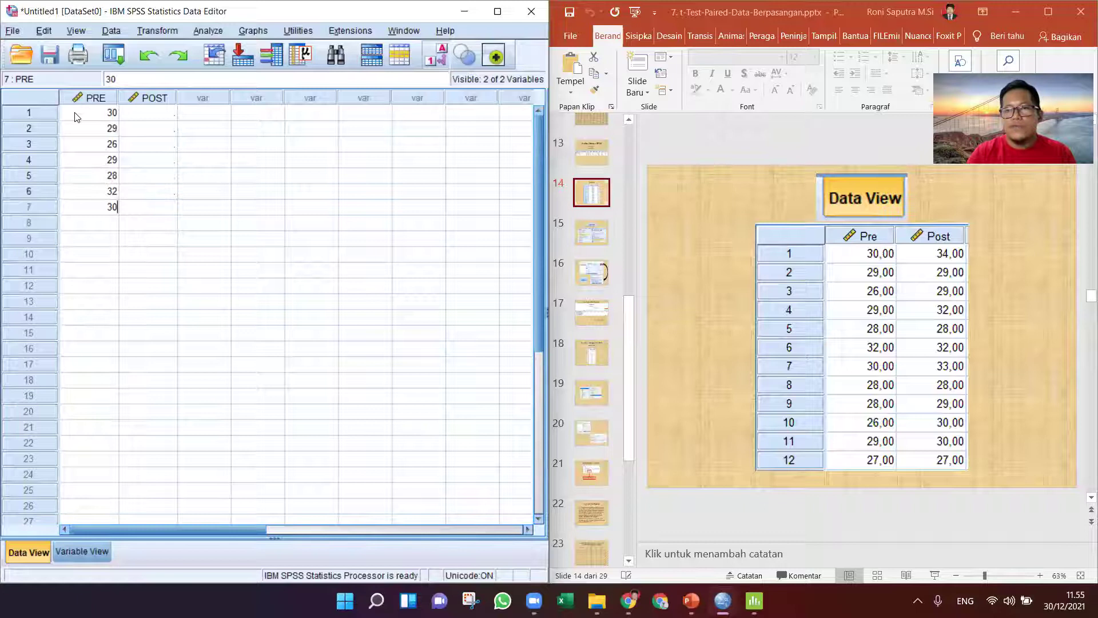
pyautogui.press('Return')
pyautogui.write('28')
pyautogui.press('Return')
pyautogui.write('26')
pyautogui.press('Return')
pyautogui.write('29')
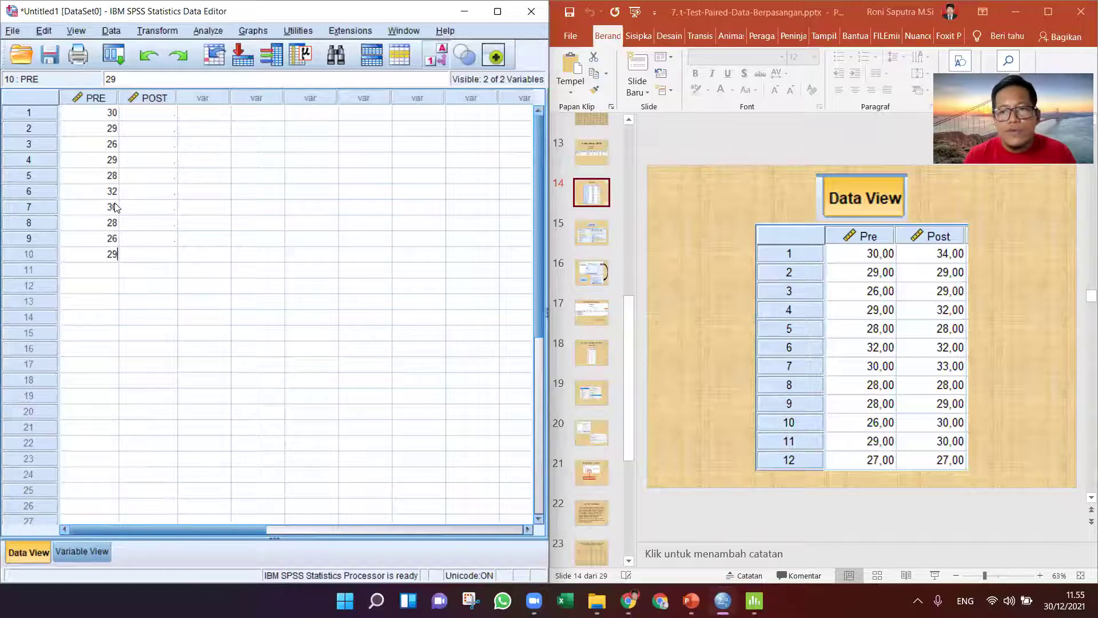
# Set the PRE values in rows 9 and 10 to 28 and 26.
pyautogui.click(111, 241)
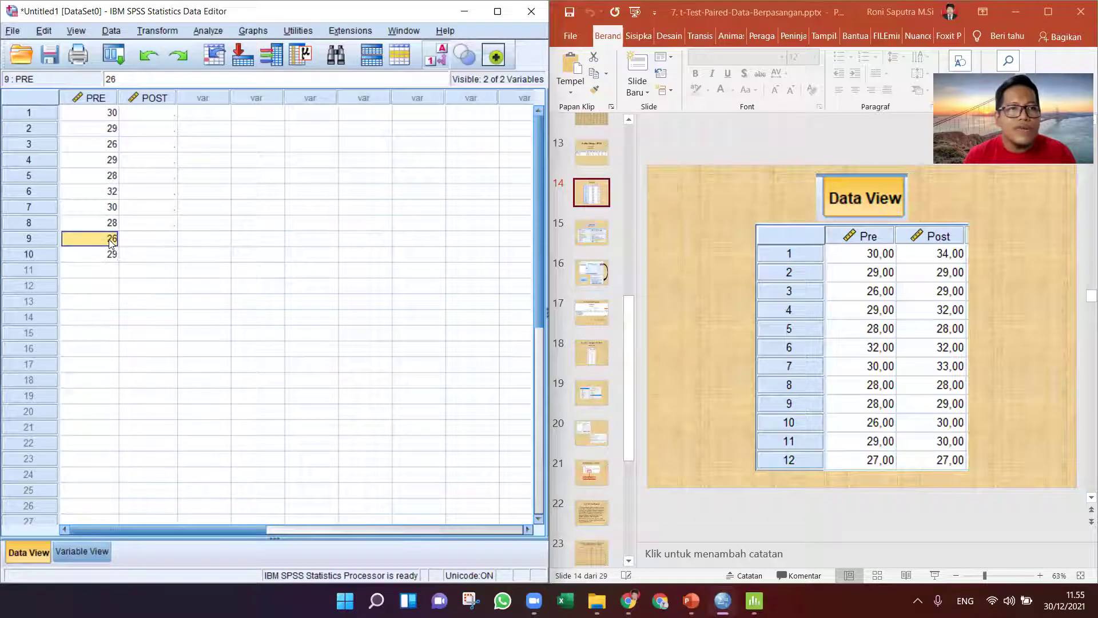
pyautogui.write('28')
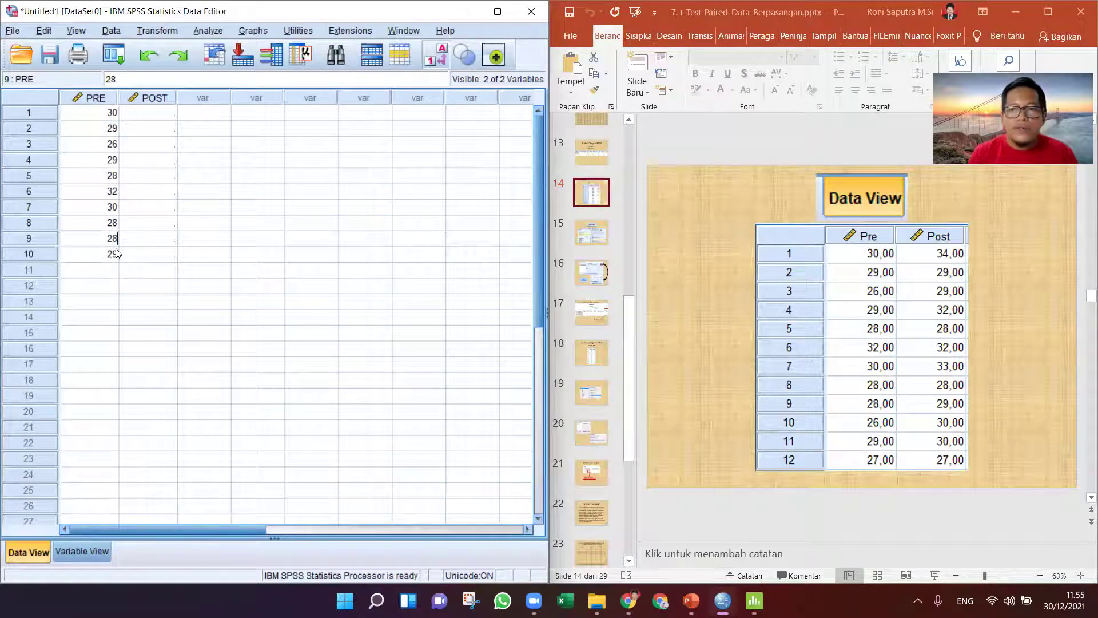
pyautogui.click(116, 253)
pyautogui.write('28')
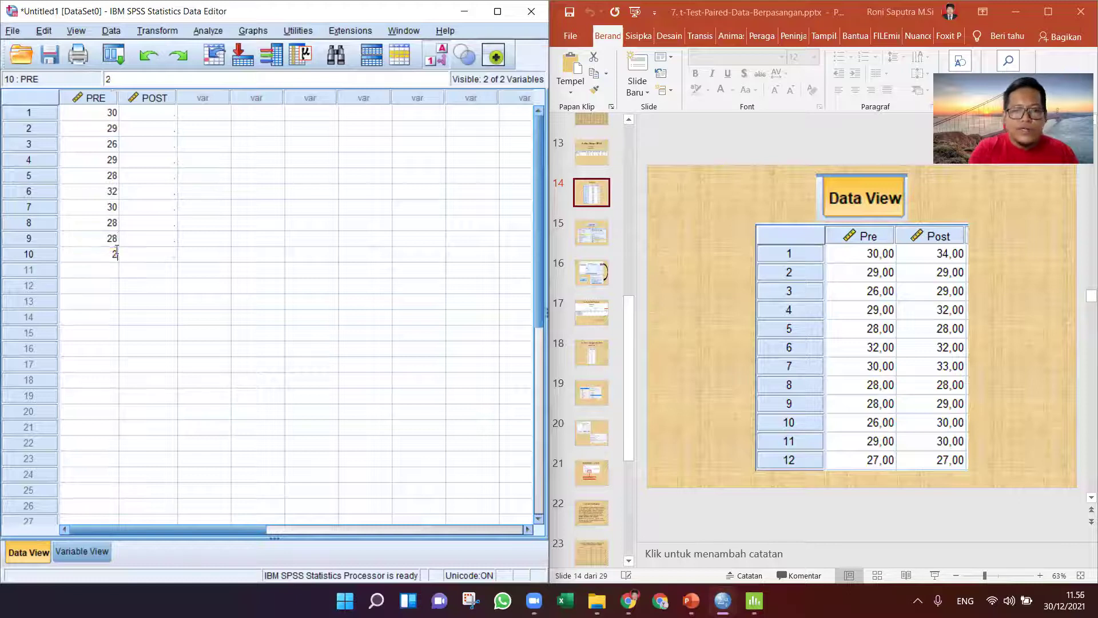
pyautogui.press('BackSpace')
pyautogui.write('6')
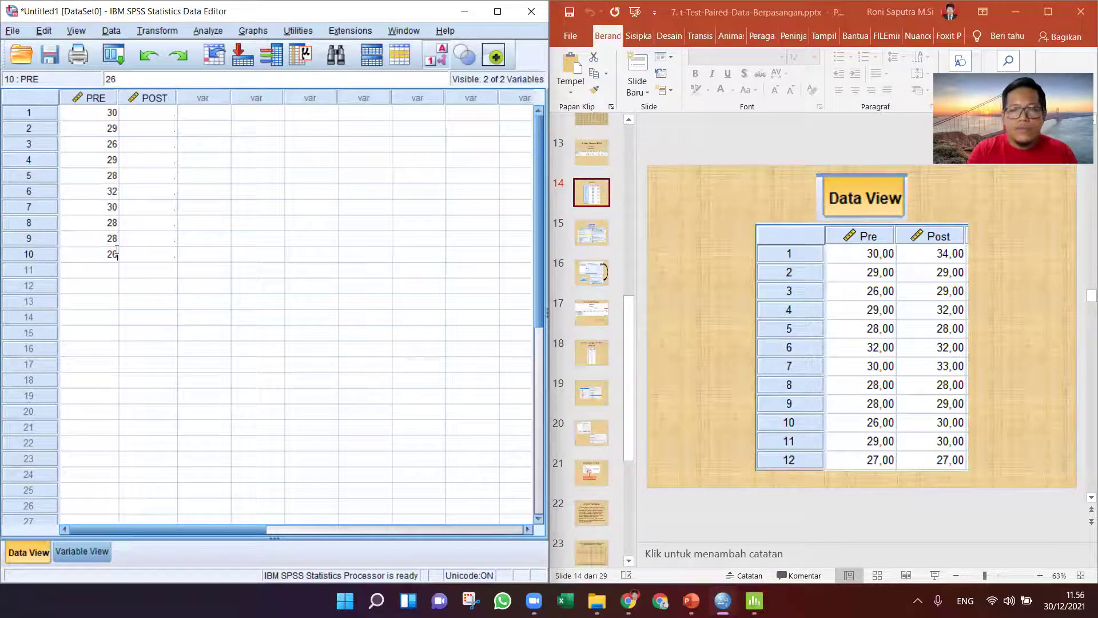
pyautogui.press('Return')
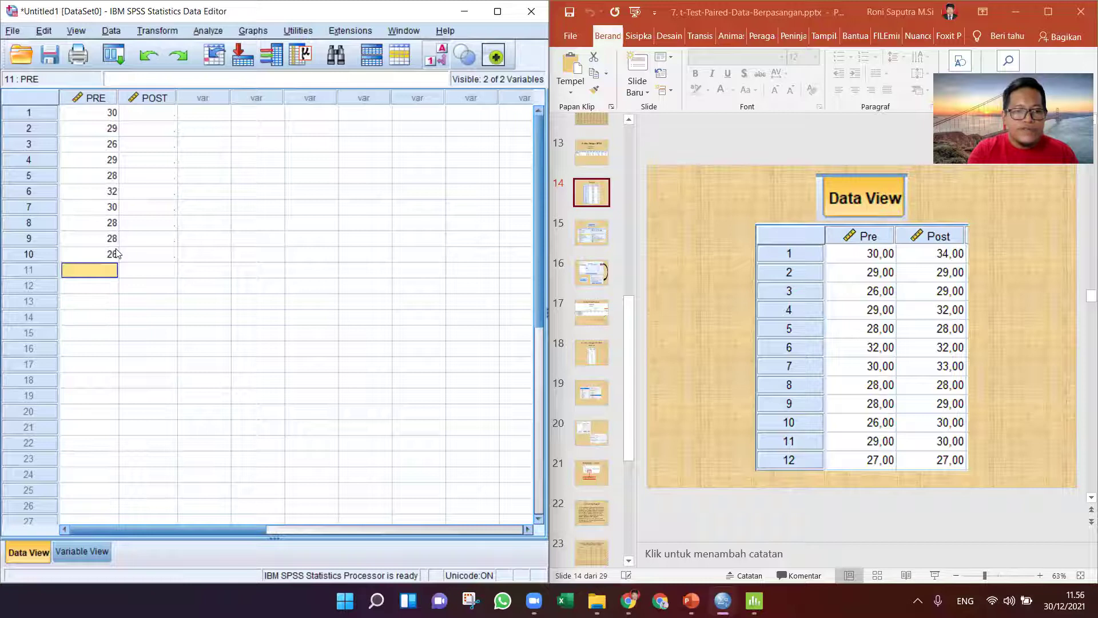
# Enter the values 29 and 27 in rows 11 and 12 of the PRE variable.
pyautogui.write('29')
pyautogui.press('Return')
pyautogui.write('27')
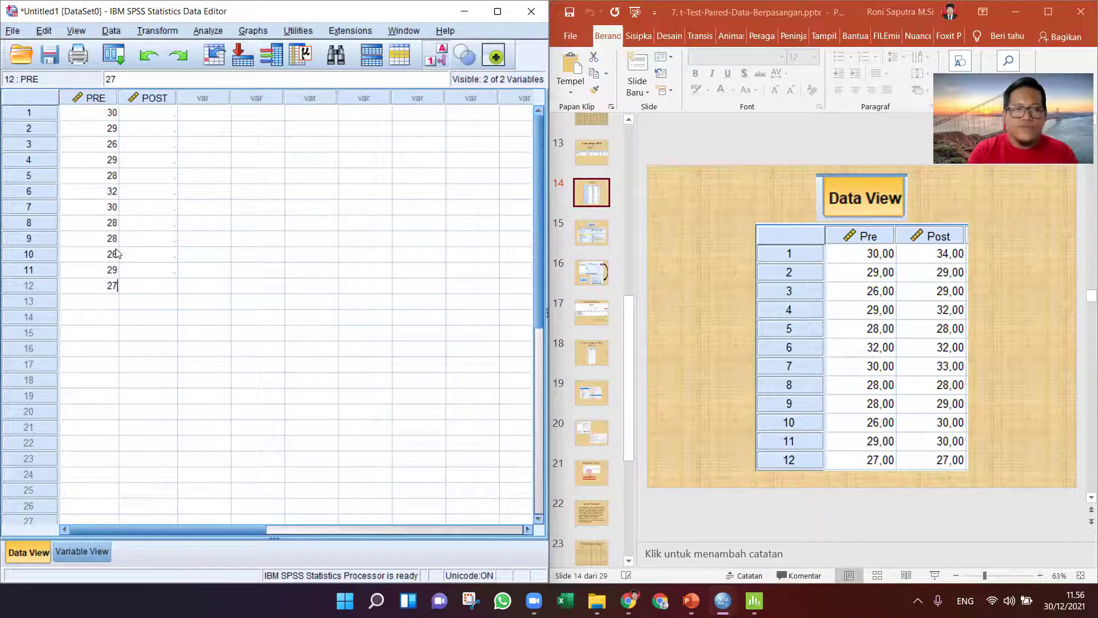
pyautogui.press('Return')
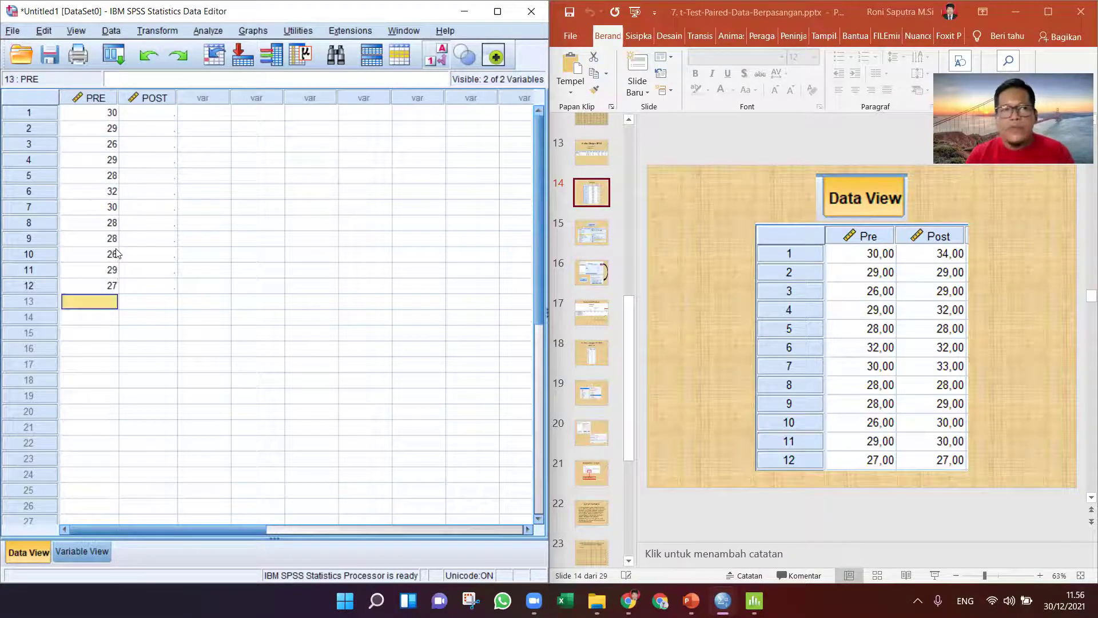
# Enter the values 34, 29, 29 and 32 in rows 1 to 4 of the POST variable.
pyautogui.click(165, 120)
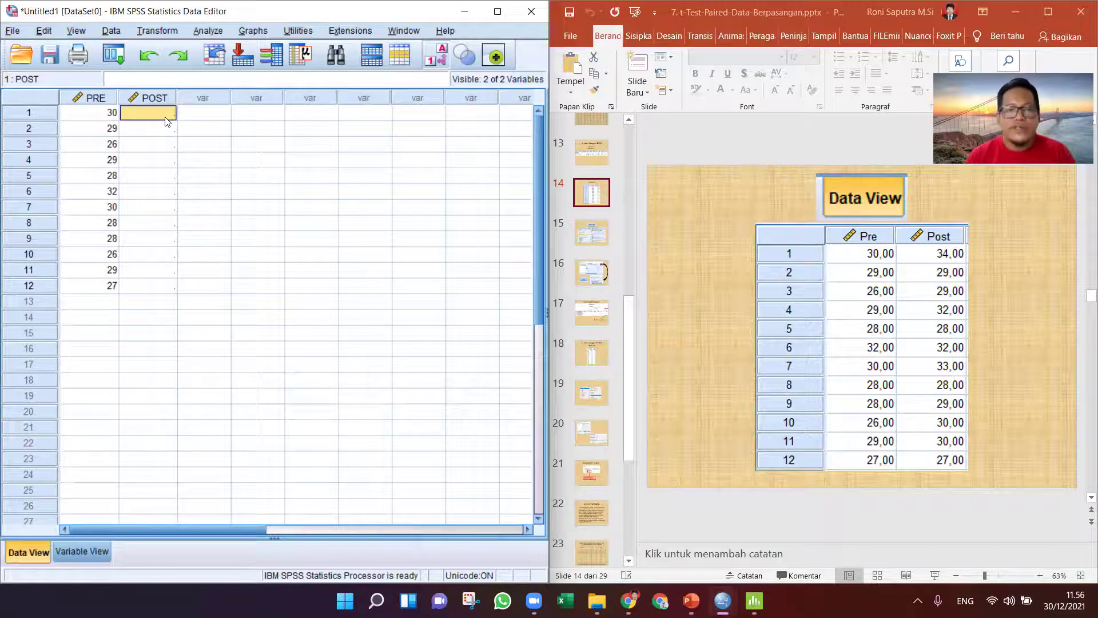
pyautogui.write('34')
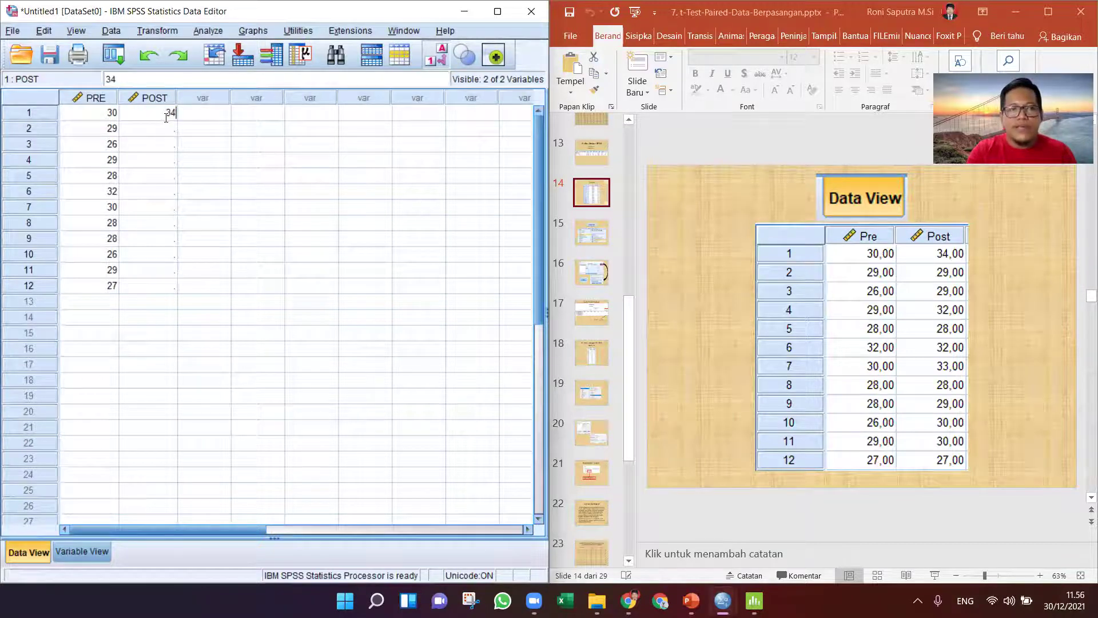
pyautogui.press('Return')
pyautogui.write('29')
pyautogui.press('Return')
pyautogui.write('29')
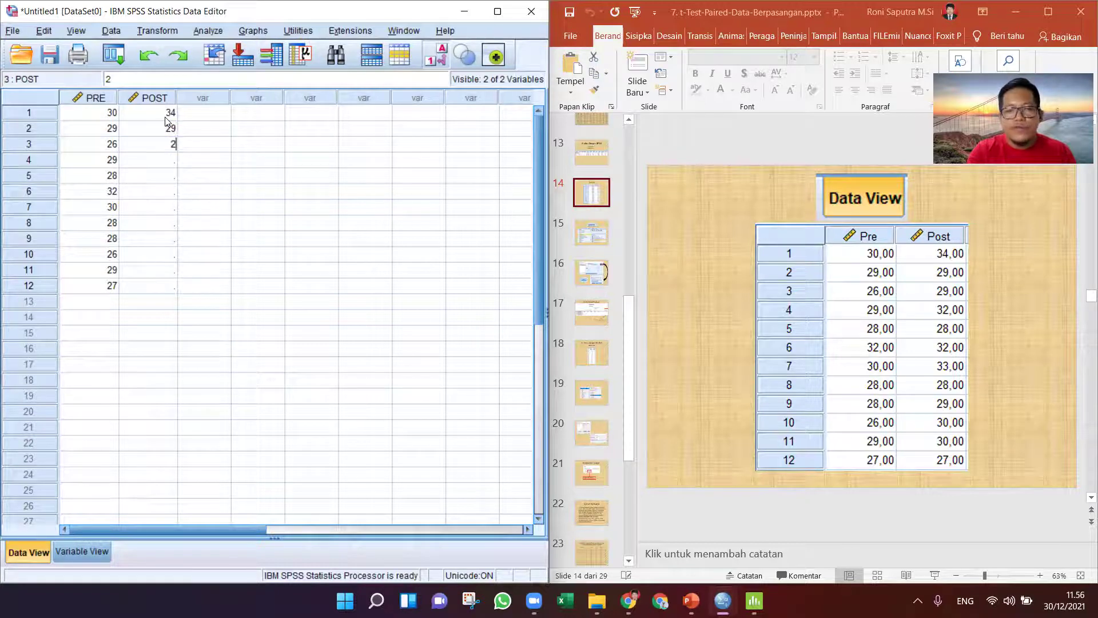
pyautogui.press('Return')
pyautogui.write('32')
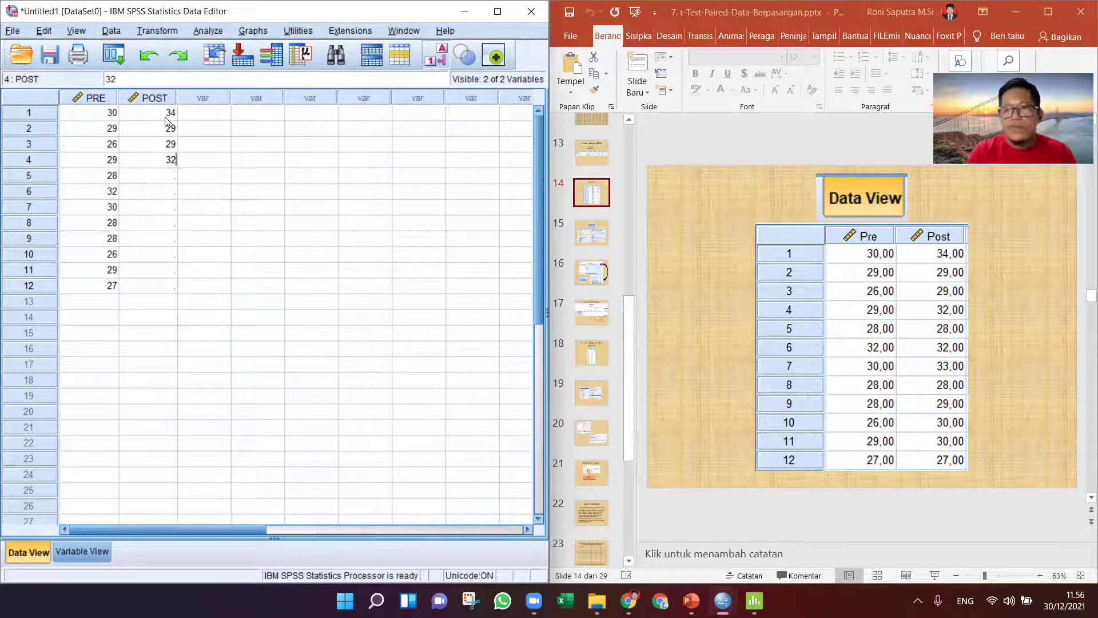
pyautogui.press('Return')
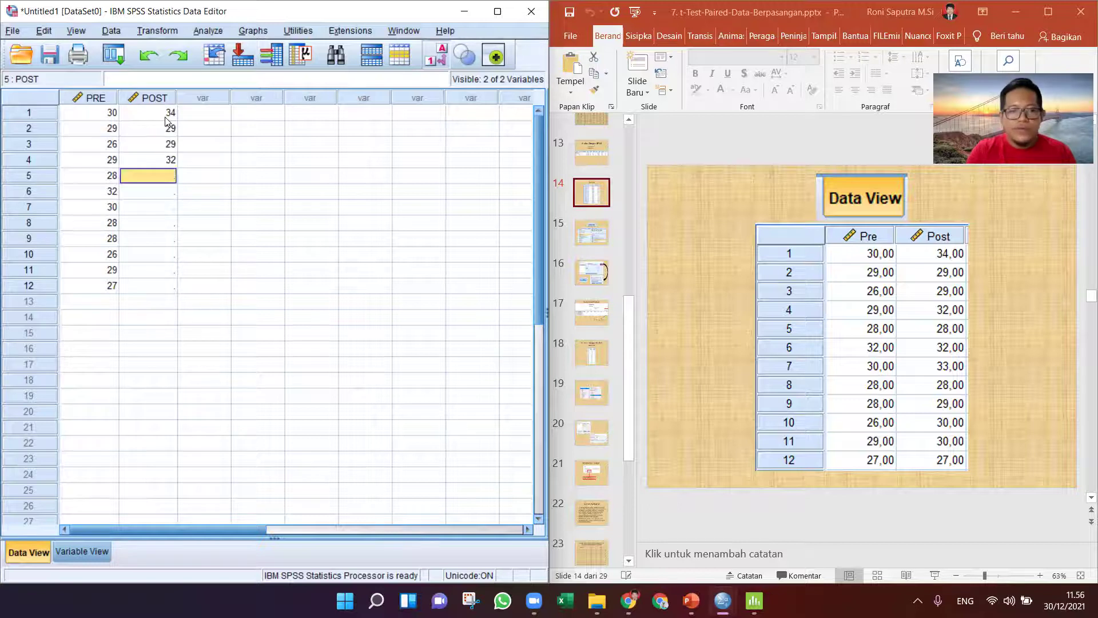
# Enter the values 28, 32, 33 and 28 in rows 5 to 8 of the POST variable.
pyautogui.write('28')
pyautogui.press('Return')
pyautogui.write('32')
pyautogui.press('Return')
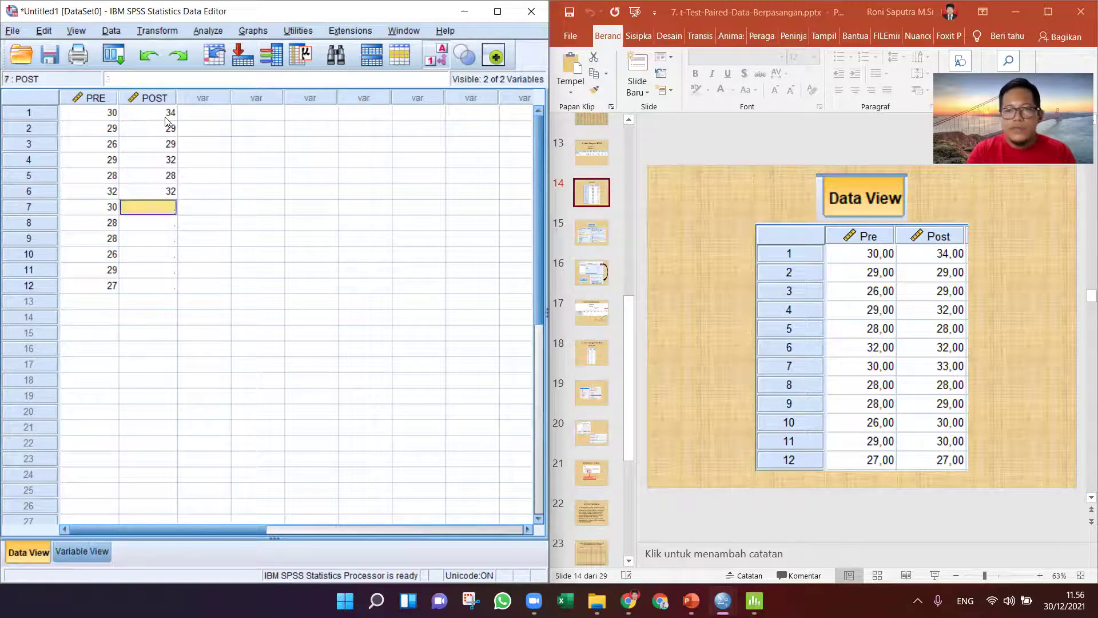
pyautogui.write('33')
pyautogui.press('Return')
pyautogui.write('28')
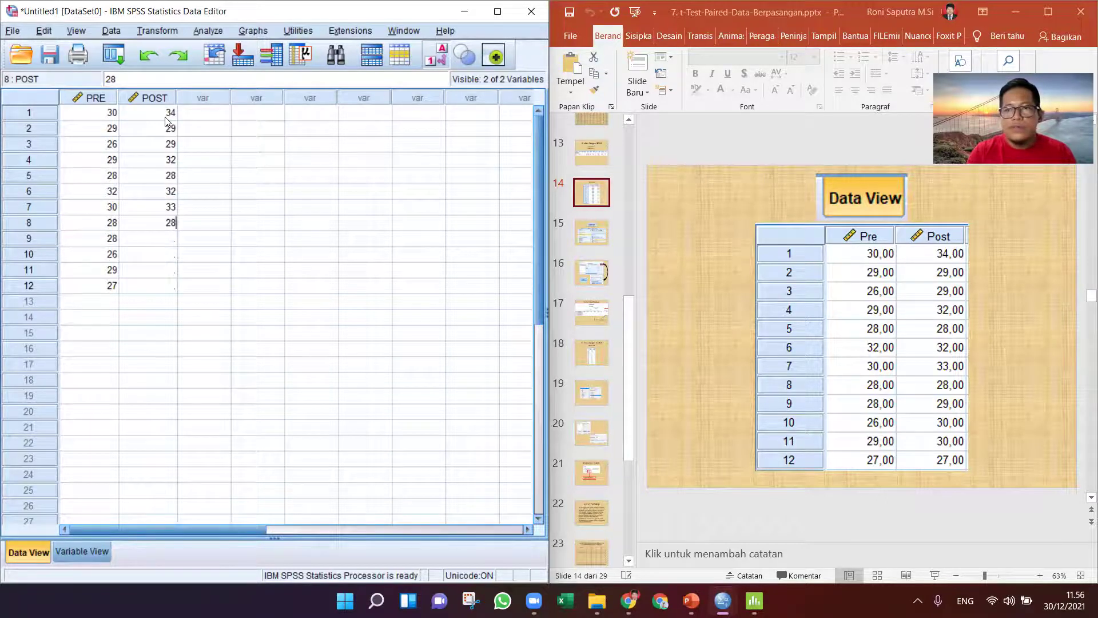
pyautogui.press('Return')
# Enter the values 29, 30, 30 and 27 in rows 9 to 12 of the POST variable.
pyautogui.write('29')
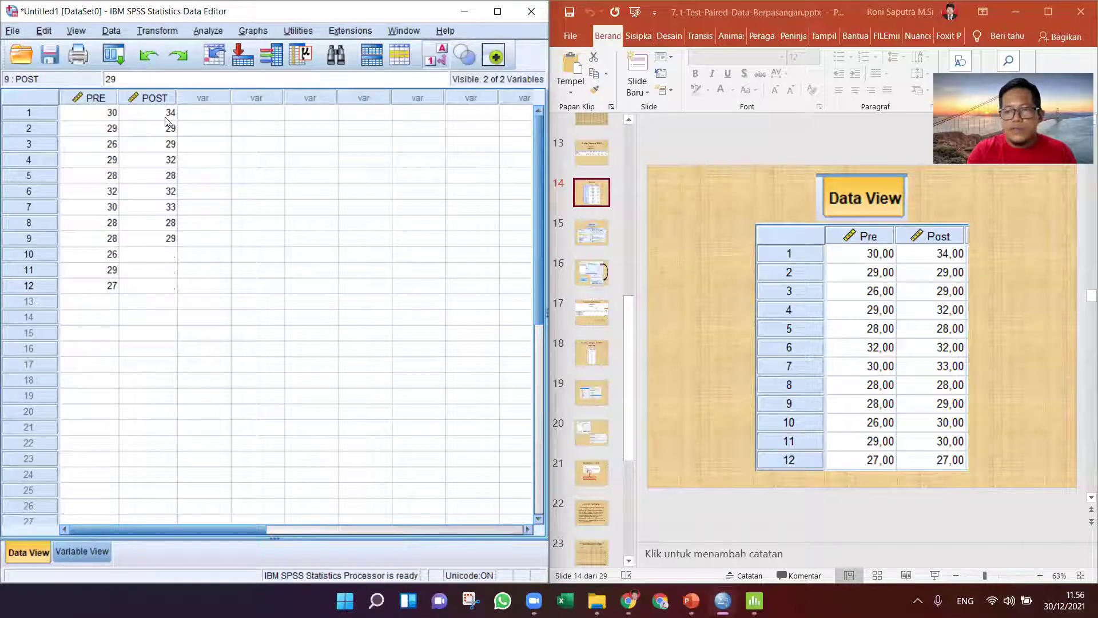
pyautogui.press('Return')
pyautogui.write('30')
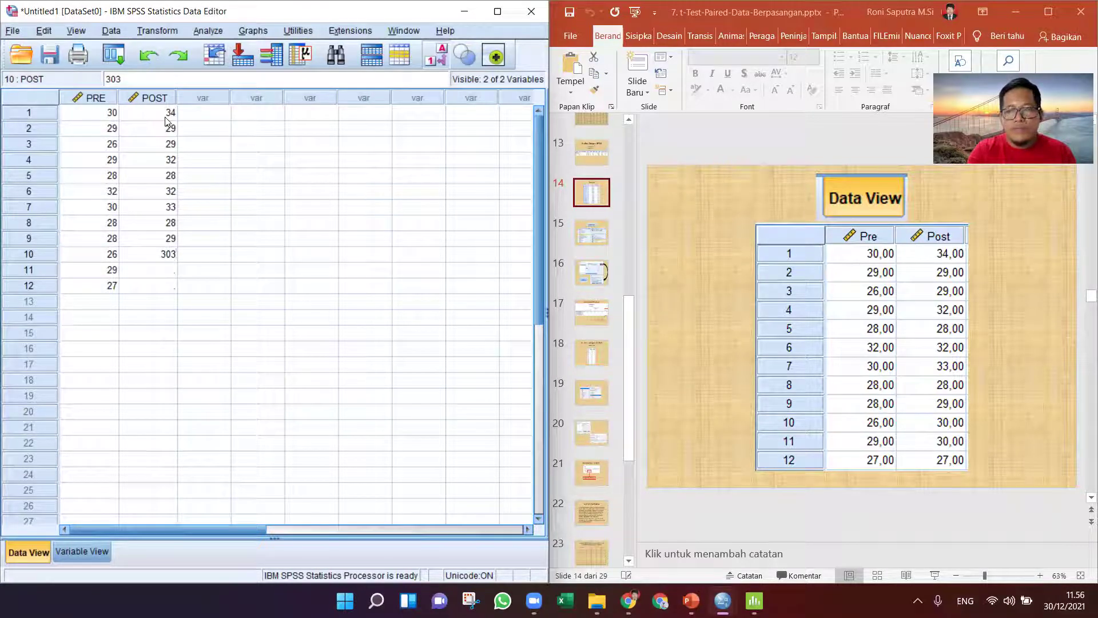
pyautogui.press('Return')
pyautogui.write('30')
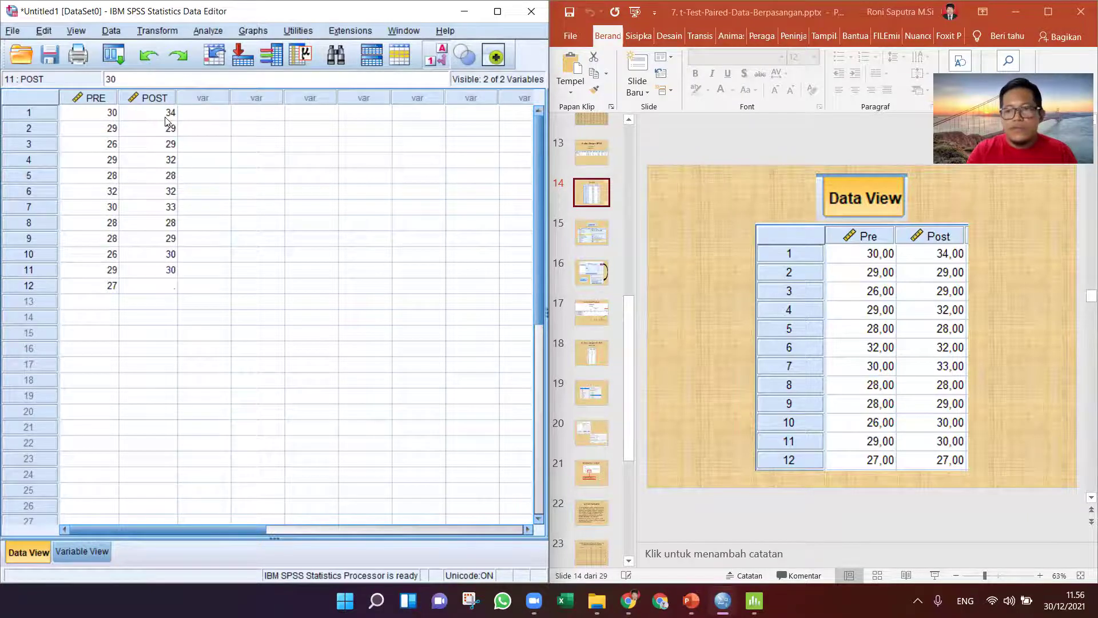
pyautogui.press('Return')
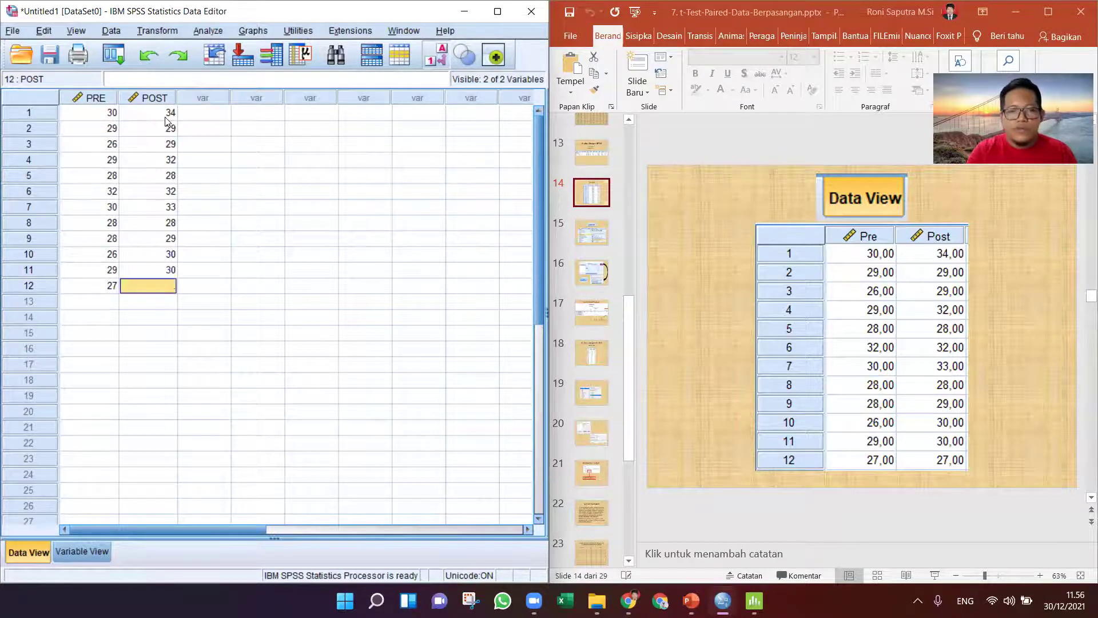
pyautogui.write('27')
pyautogui.press('Return')
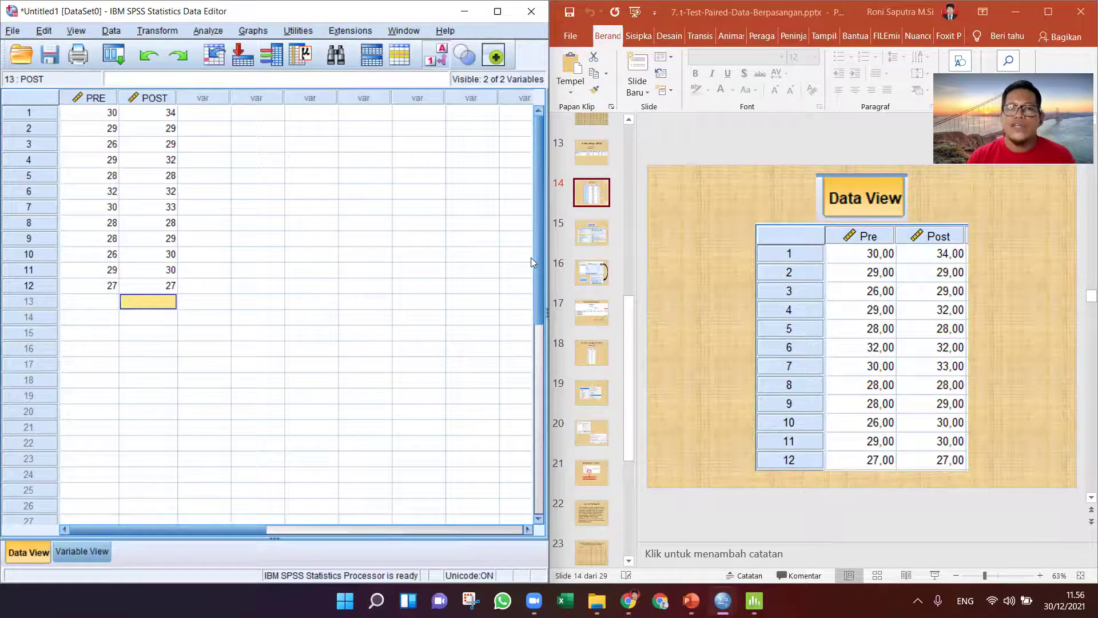
# Show slide 15 on the Analyze procedure and open the Paired-Samples T Test in SPSS.
pyautogui.click(591, 243)
pyautogui.click(593, 235)
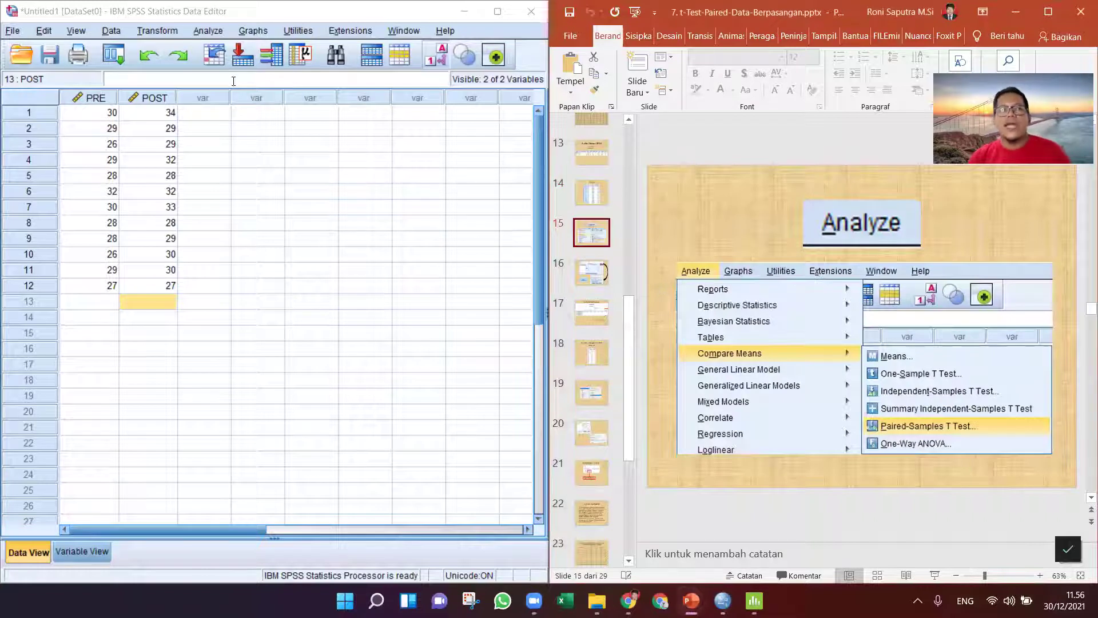
pyautogui.click(202, 32)
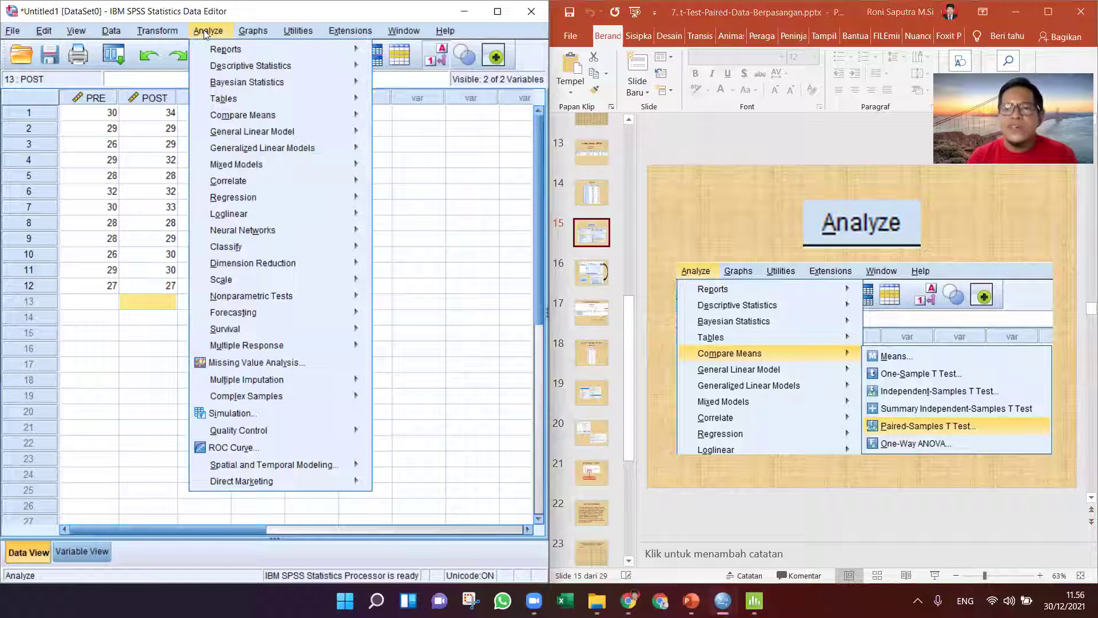
pyautogui.moveTo(281, 117)
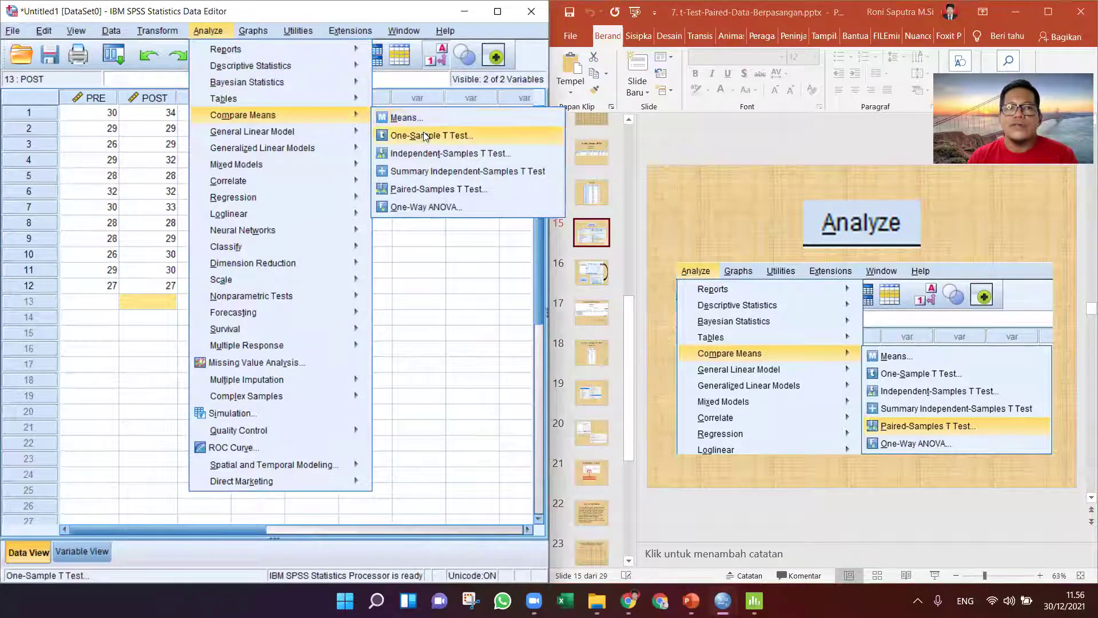
pyautogui.click(422, 188)
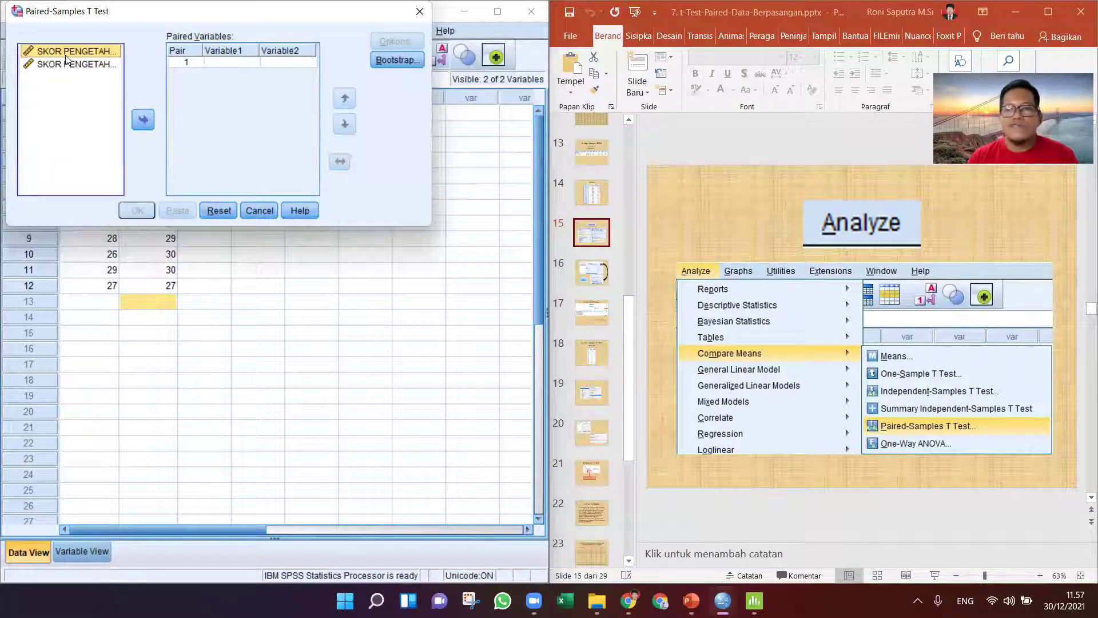
# Show slide 16 and assign the first listed score variable as Variable1 and the second as Variable2 of pair 1.
pyautogui.click(584, 270)
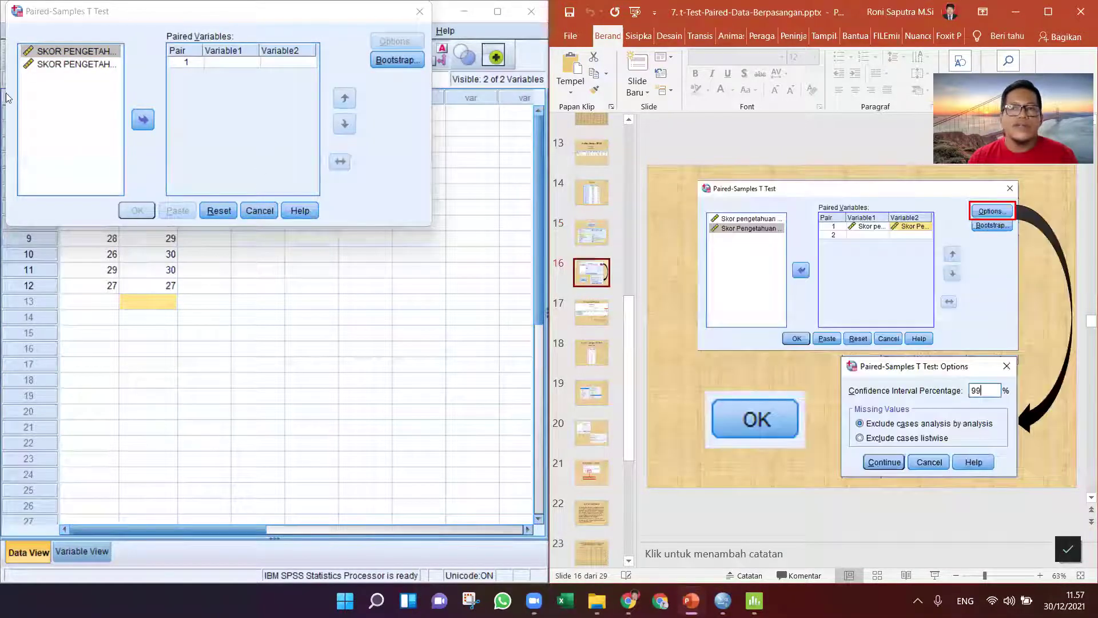
pyautogui.click(85, 52)
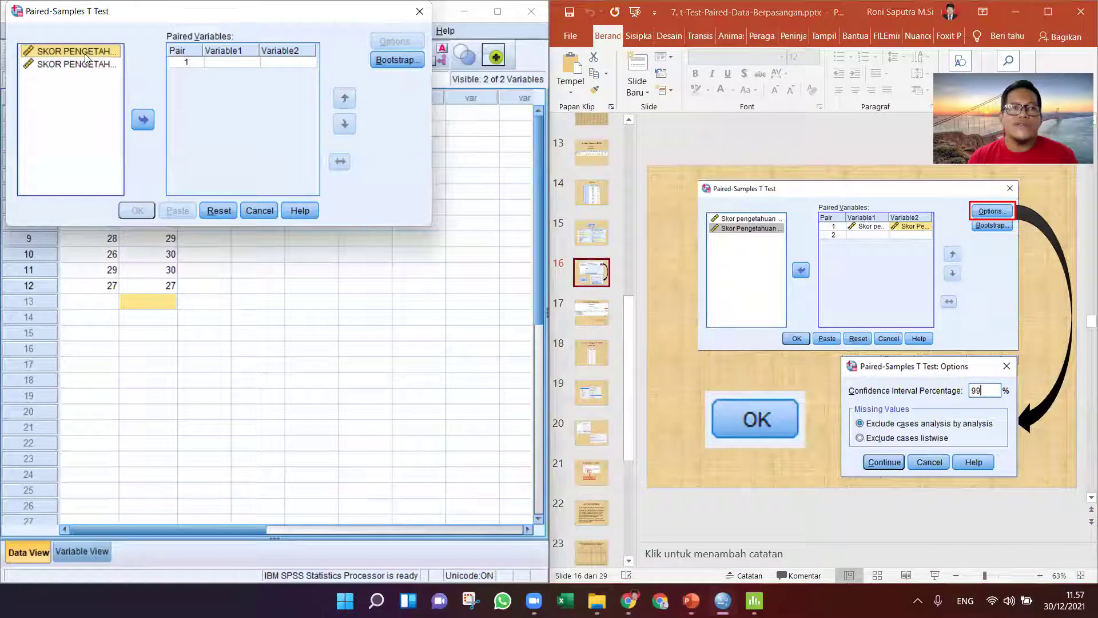
pyautogui.click(143, 120)
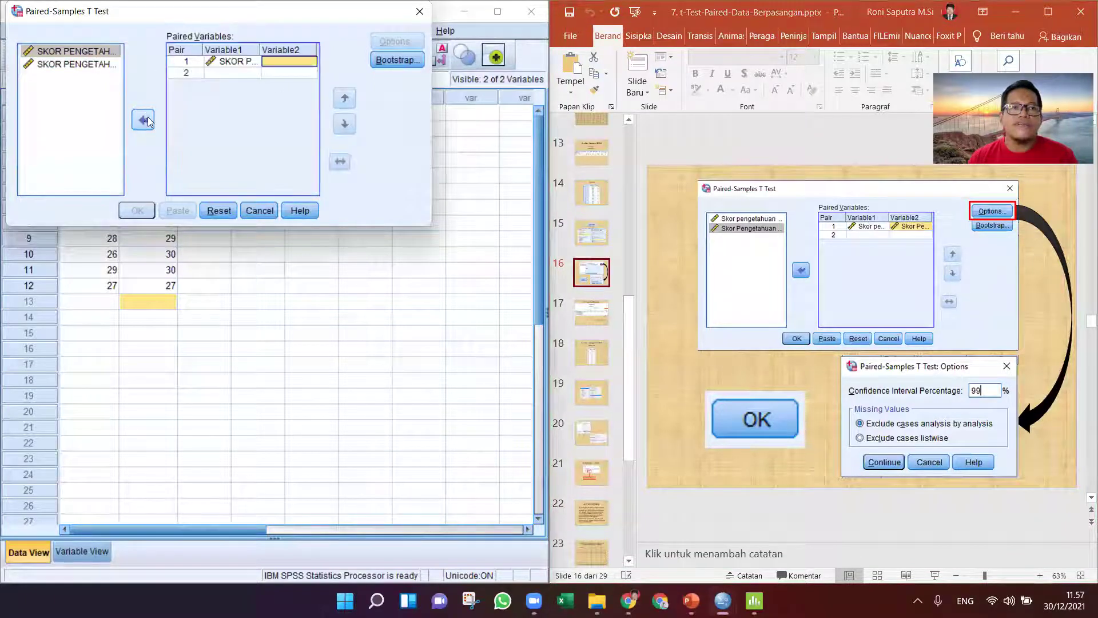
pyautogui.click(70, 66)
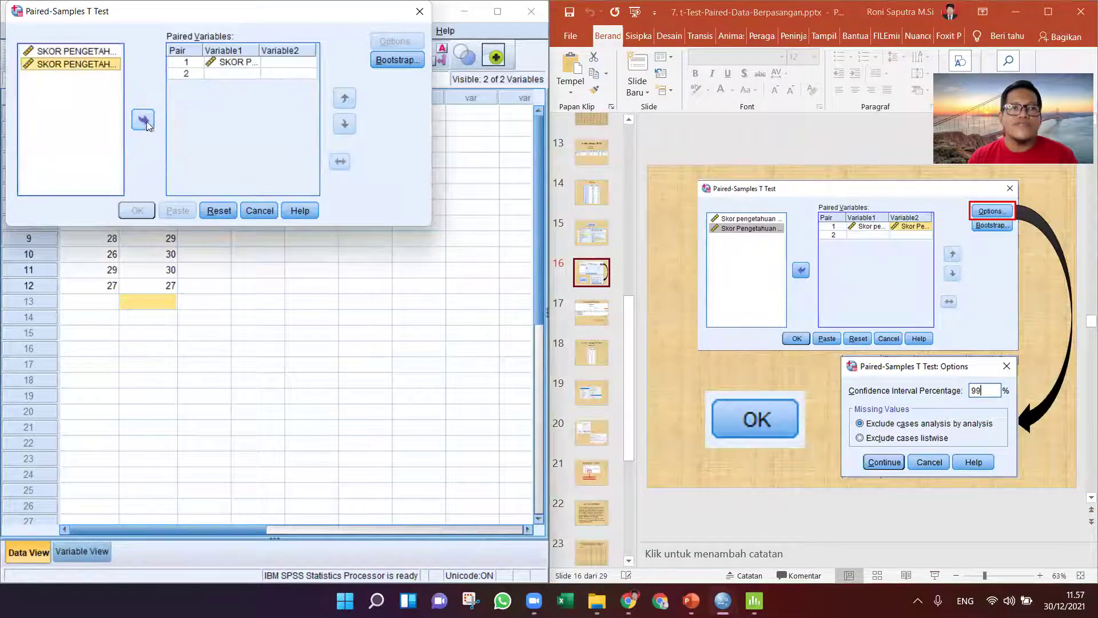
pyautogui.click(145, 121)
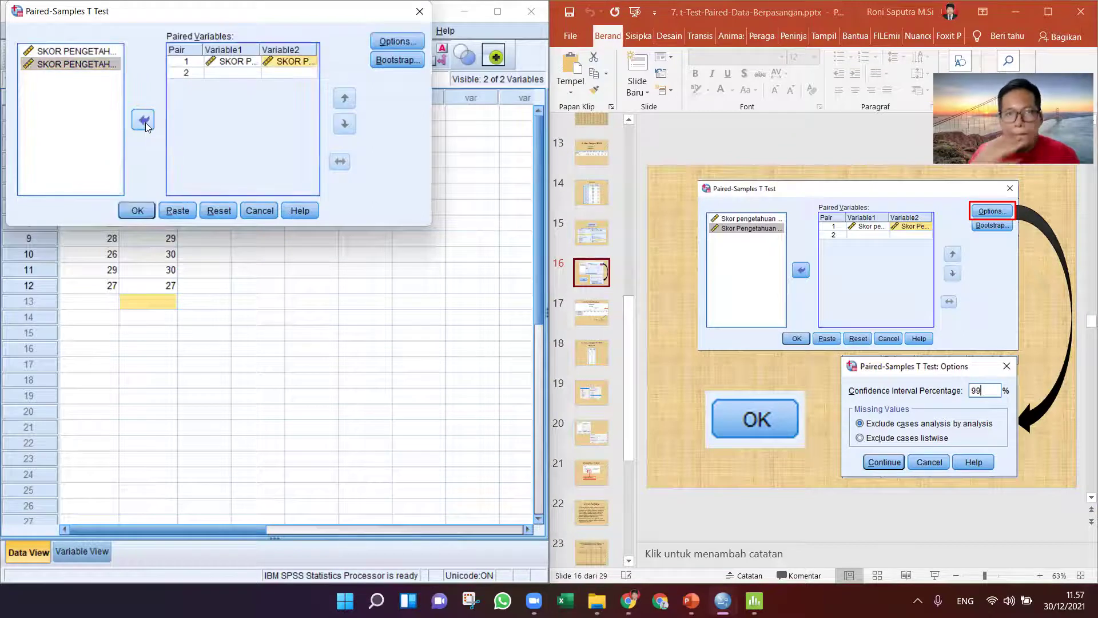
# Set the confidence interval percentage to 99 and run the paired-samples t-test.
pyautogui.click(404, 41)
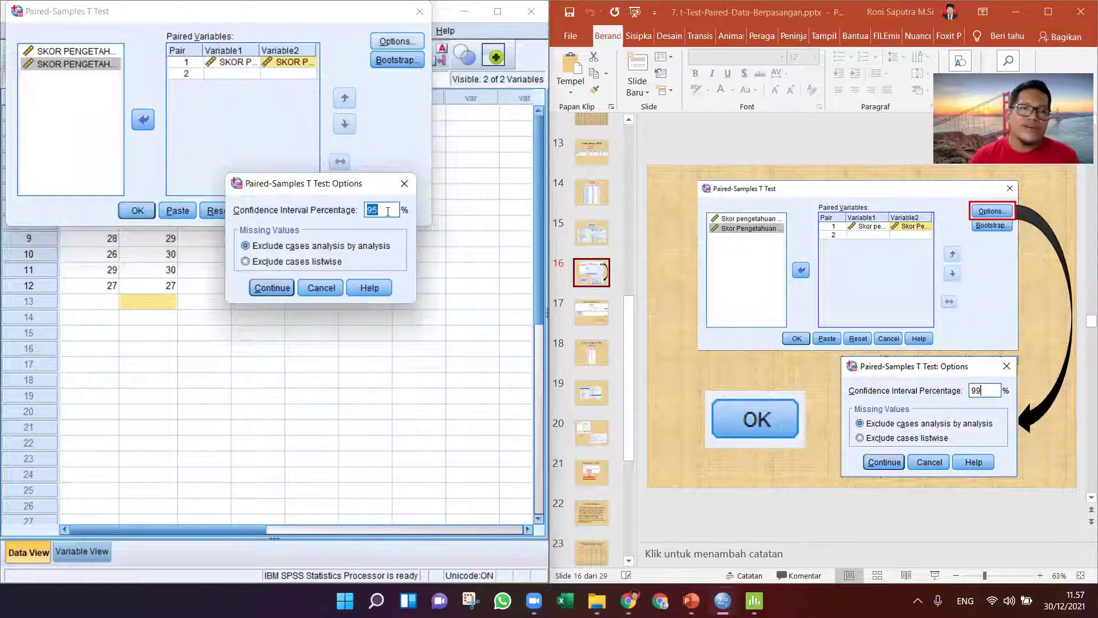
pyautogui.write('99')
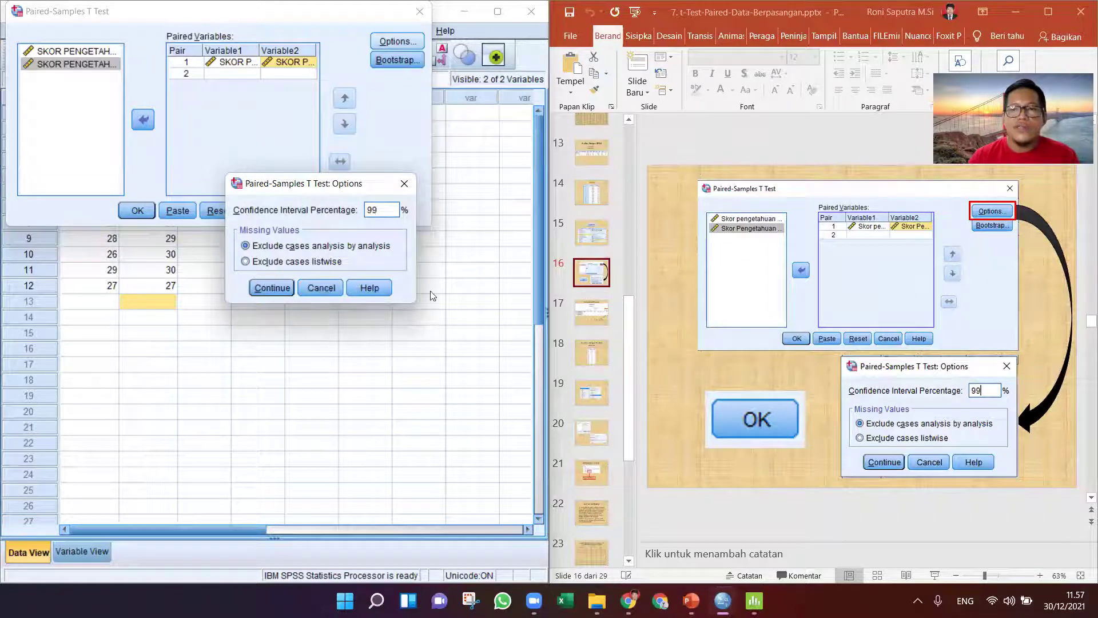
pyautogui.click(272, 288)
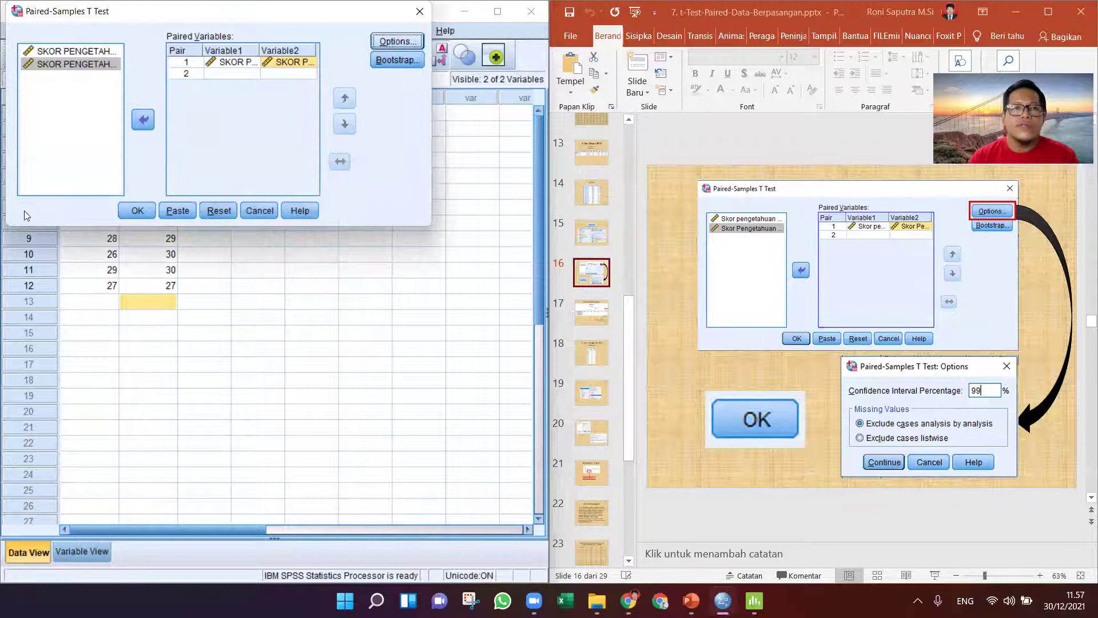
pyautogui.click(136, 212)
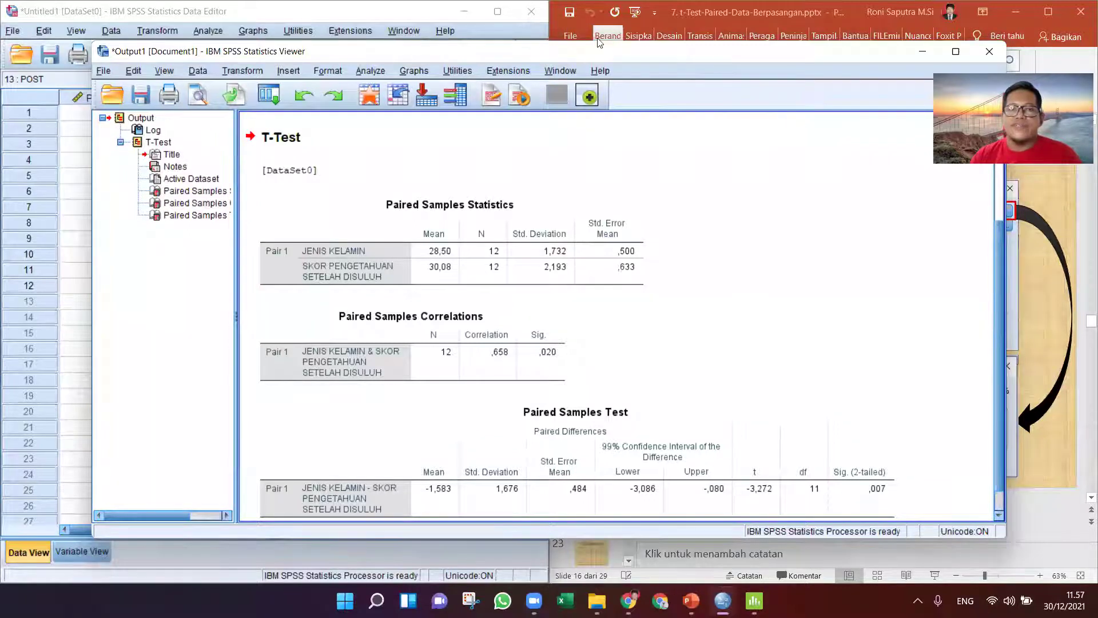
# Compare the Paired Samples Test table in the SPSS output with the Interpretasi Output table on slide 17, including Sig. (2-tailed).
pyautogui.moveTo(723, 58); pyautogui.dragTo(598, 40)
pyautogui.scroll(-1, 533, 333)
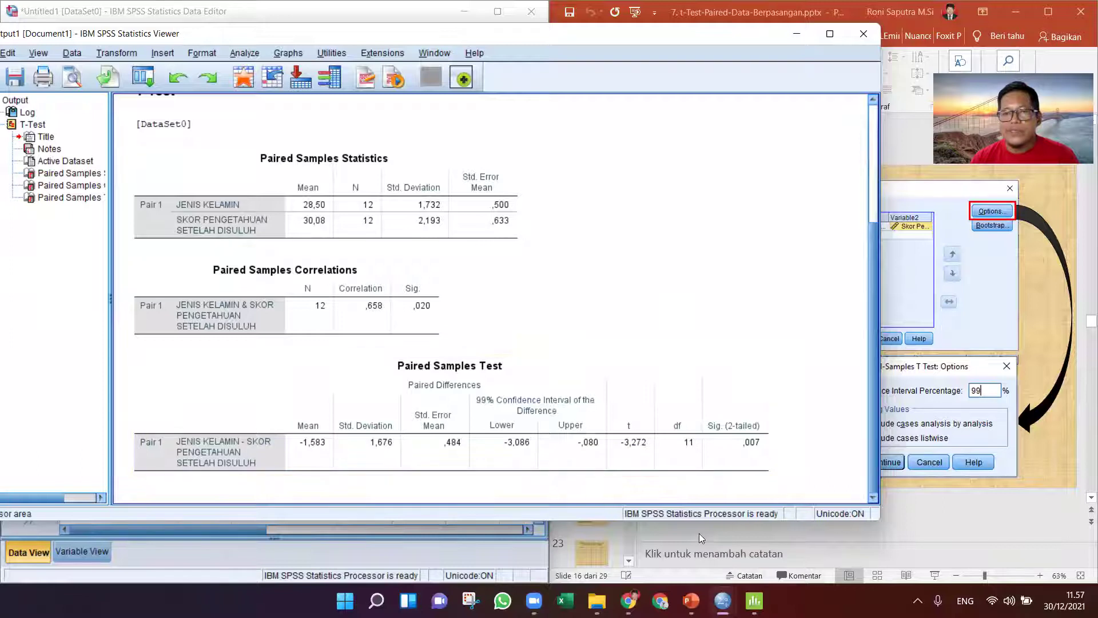
pyautogui.click(739, 529)
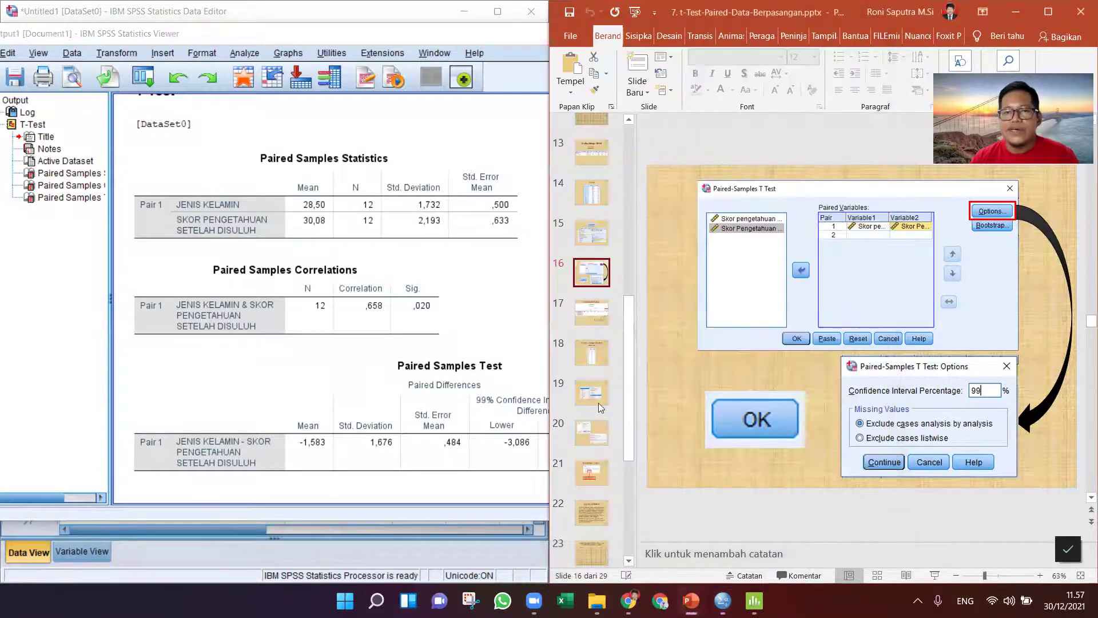
pyautogui.click(589, 314)
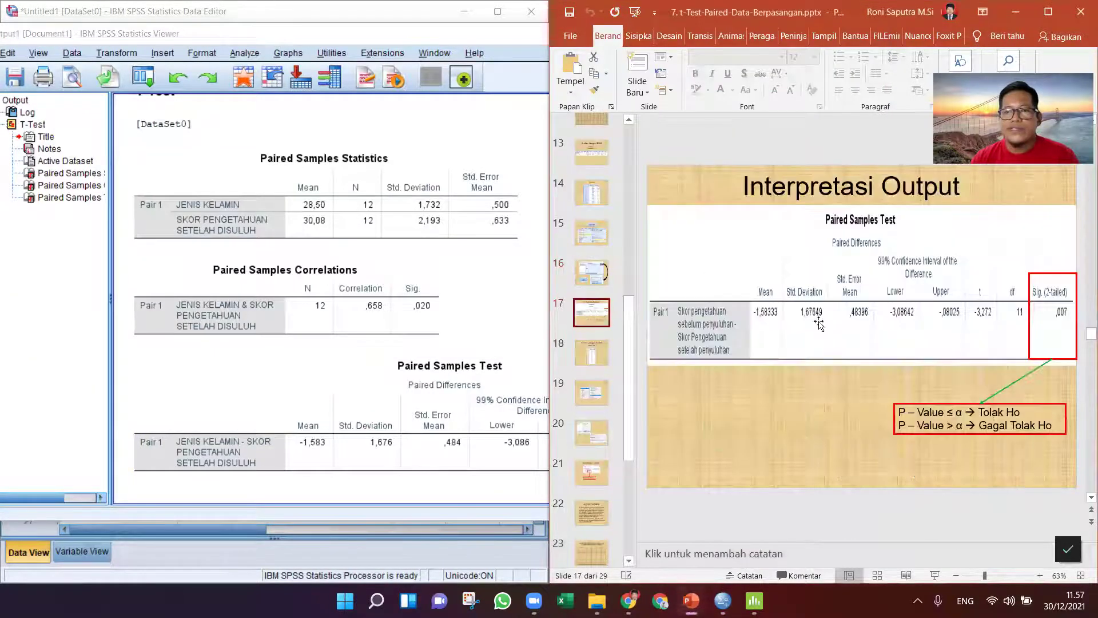
pyautogui.click(333, 16)
pyautogui.click(335, 25)
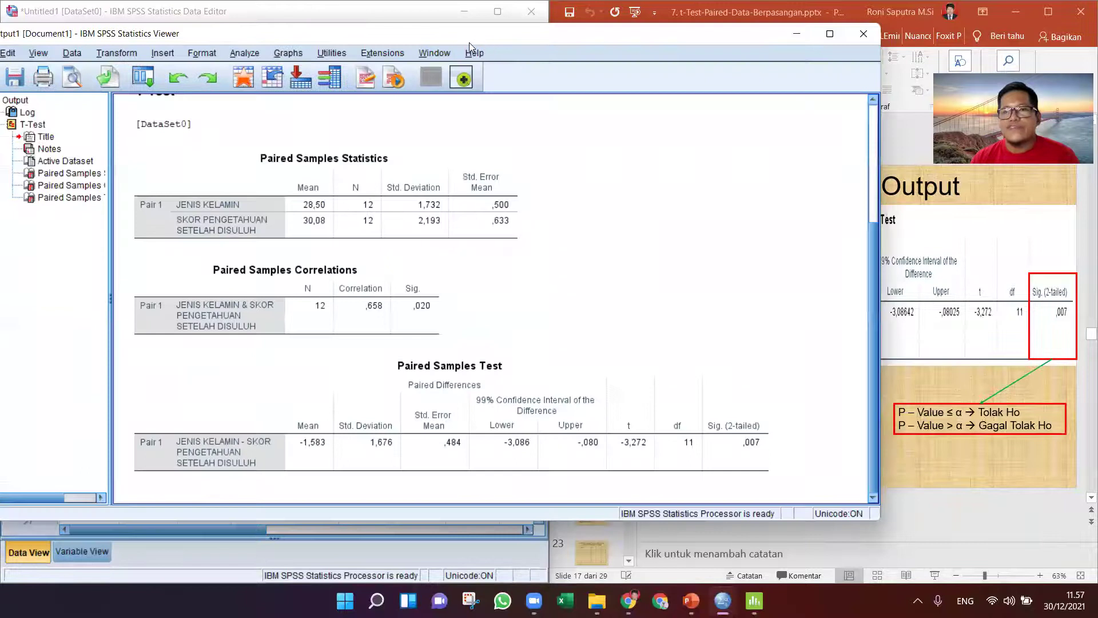
pyautogui.moveTo(469, 42); pyautogui.dragTo(434, 41)
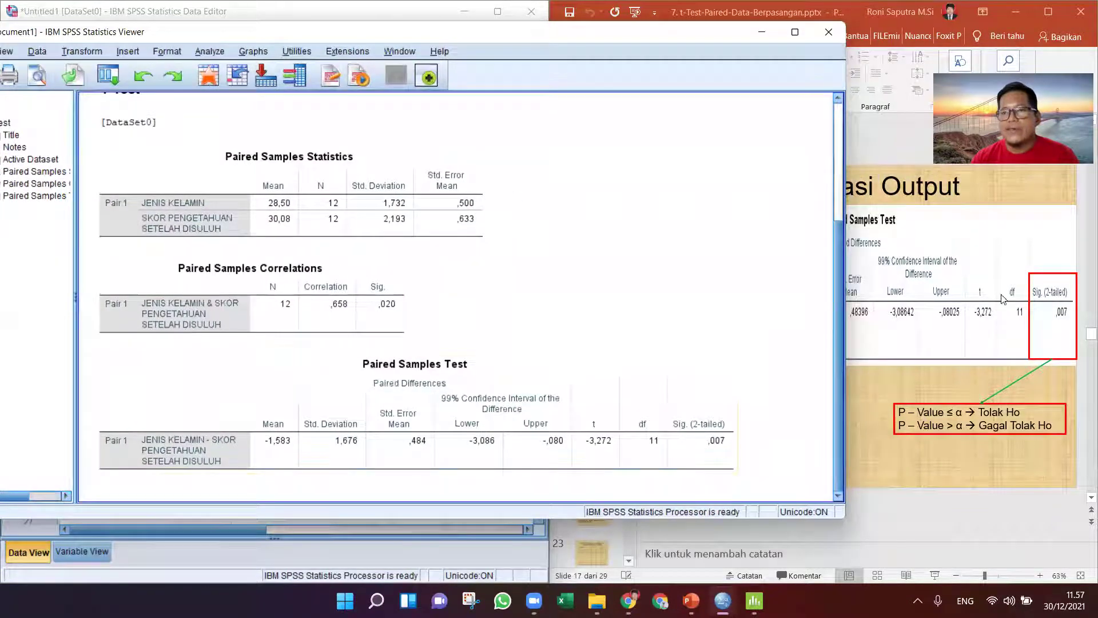
pyautogui.click(660, 441)
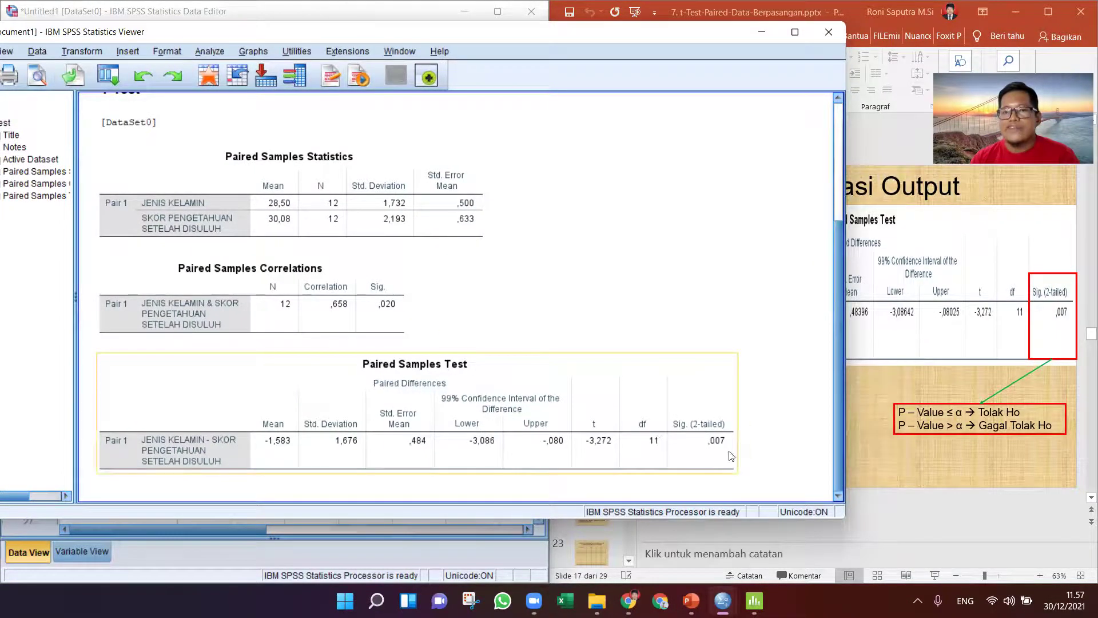